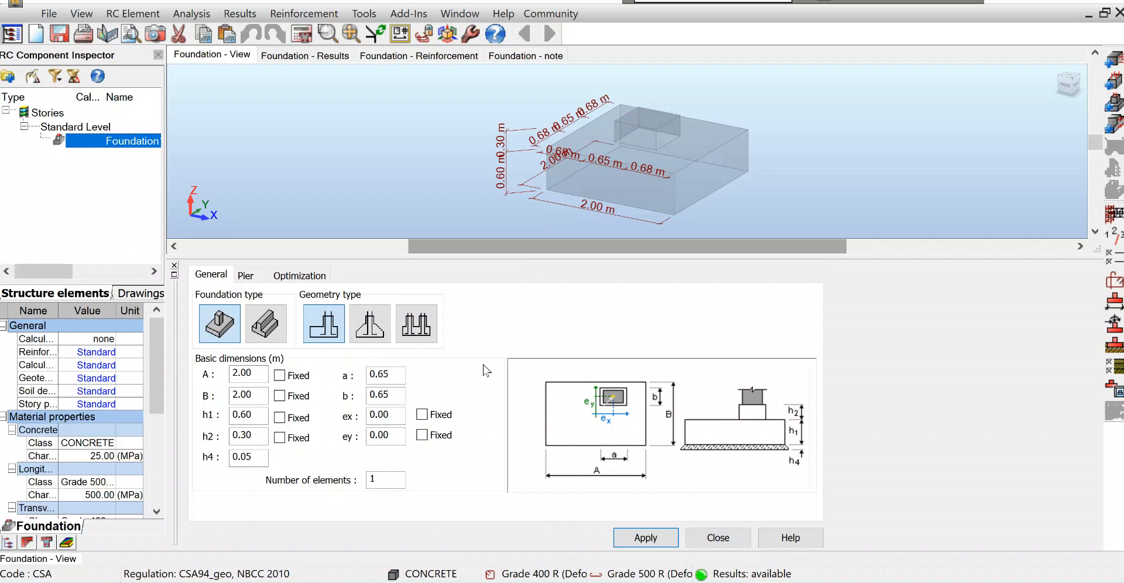
- Set the foundation's geometry type to the two-column combined footing
left_click(430, 336)
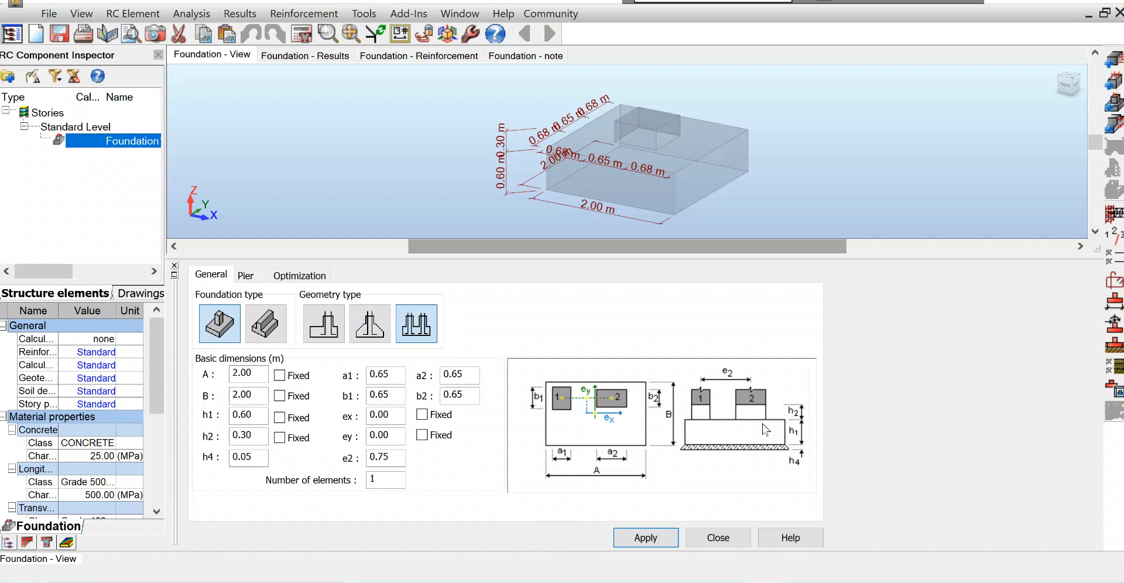
- Switch to the combined footing design PDF in the browser and review the column loads, column sizes and footing size estimate
mouse_move(692, 582)
left_click(693, 527)
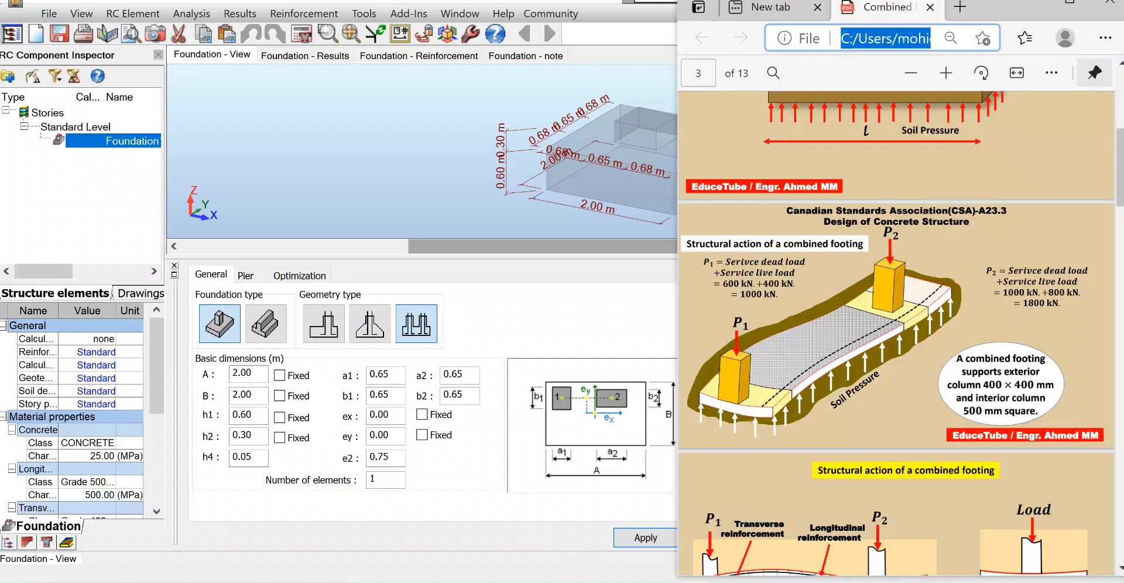
scroll(994, 269, "up", 5)
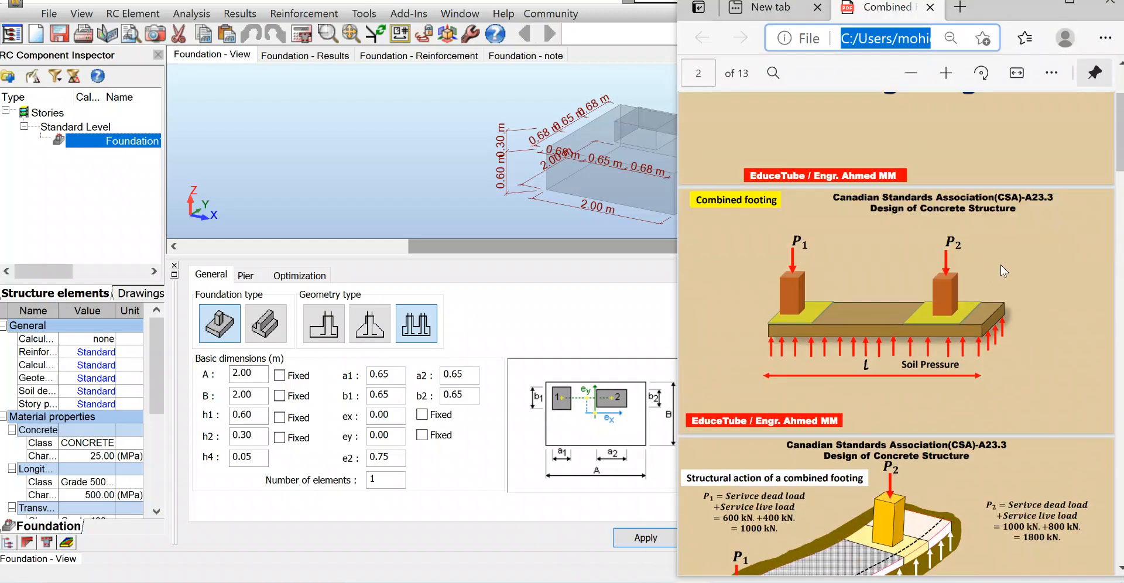
scroll(1000, 265, "up", 3)
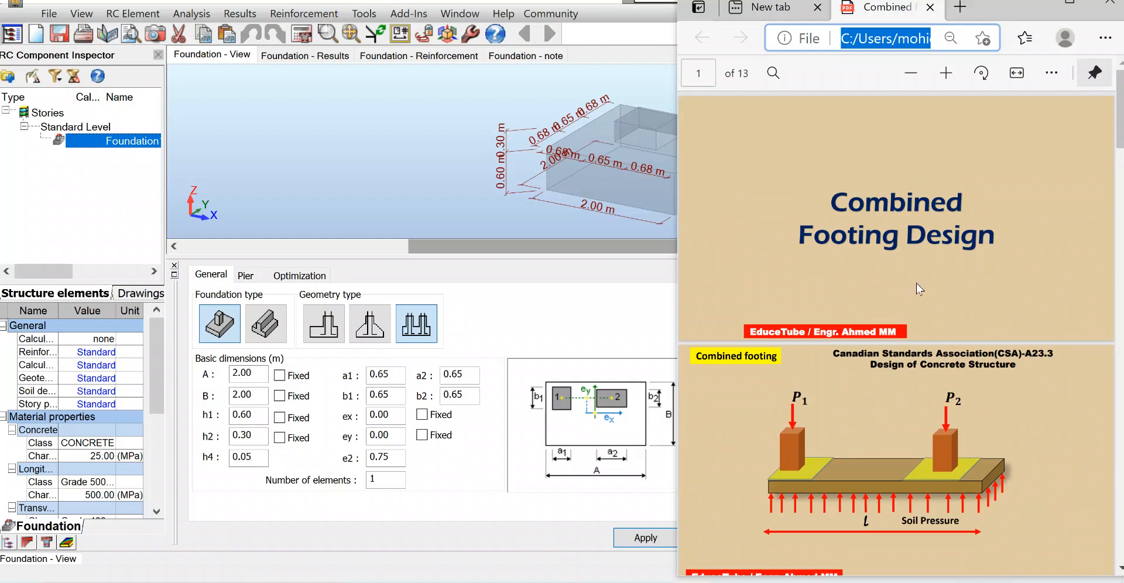
scroll(912, 284, "down", 3)
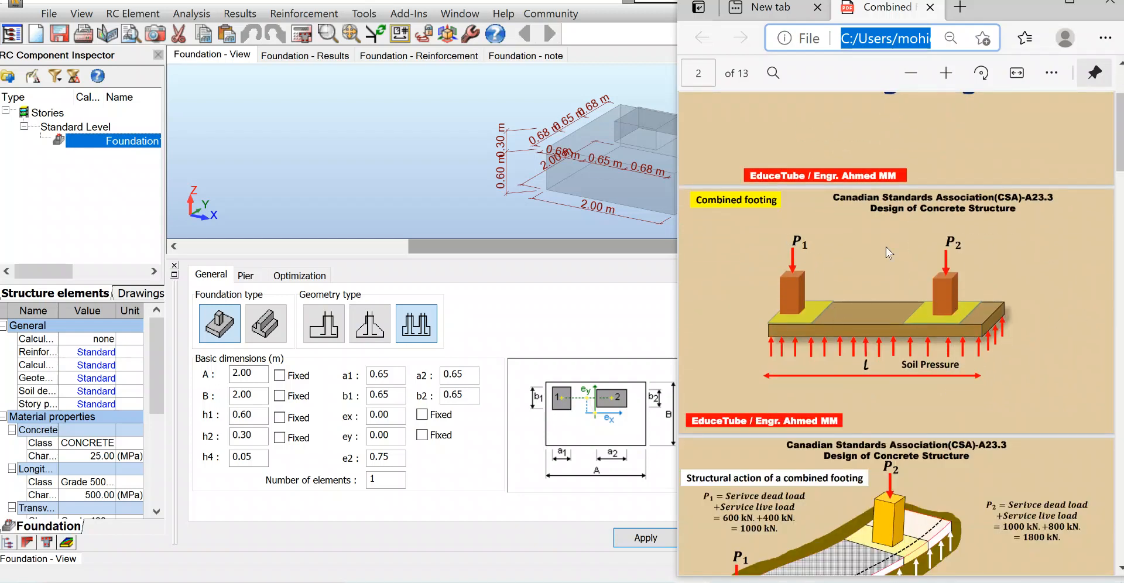
scroll(865, 289, "down", 3)
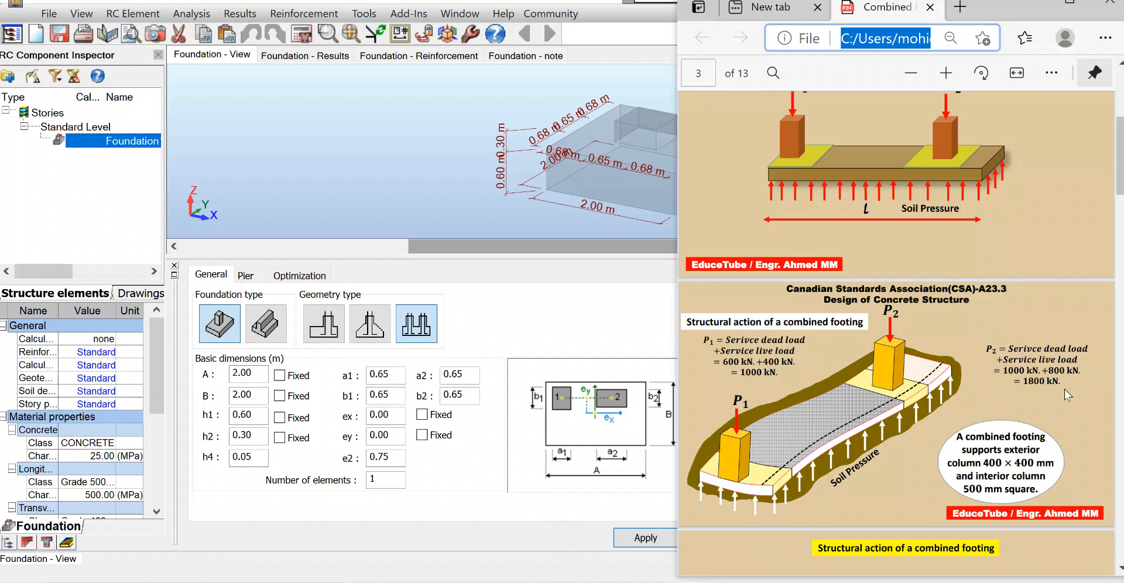
scroll(1024, 378, "down", 1)
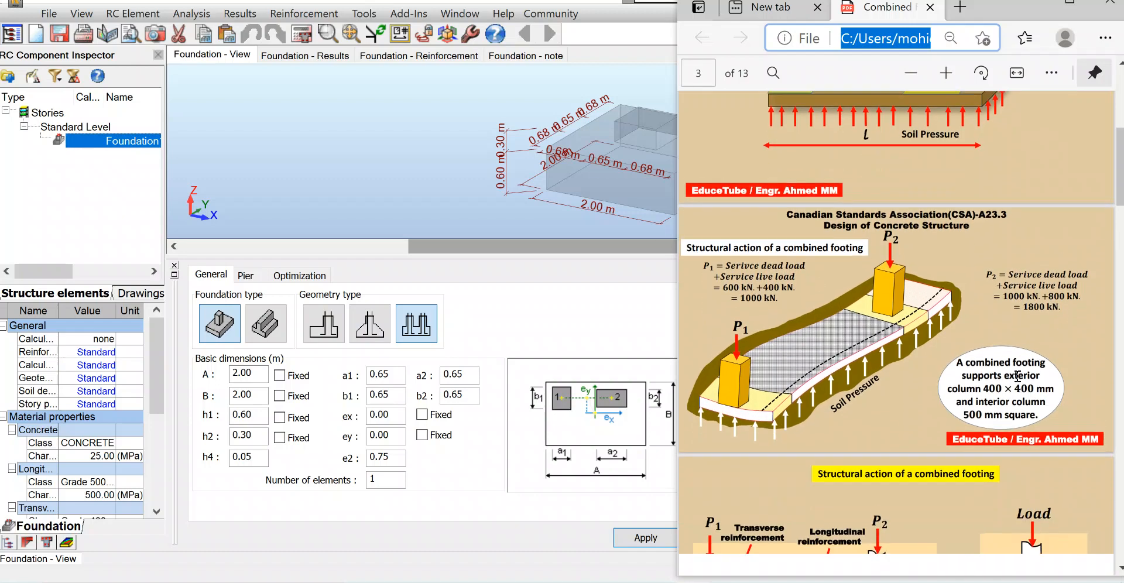
scroll(1000, 400, "down", 4)
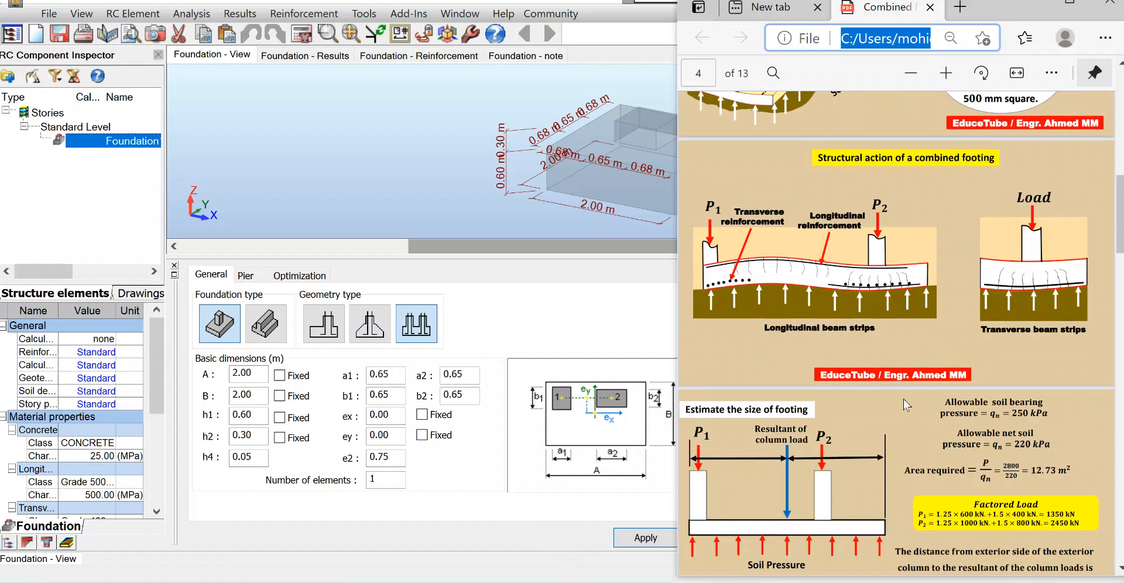
scroll(908, 407, "down", 1)
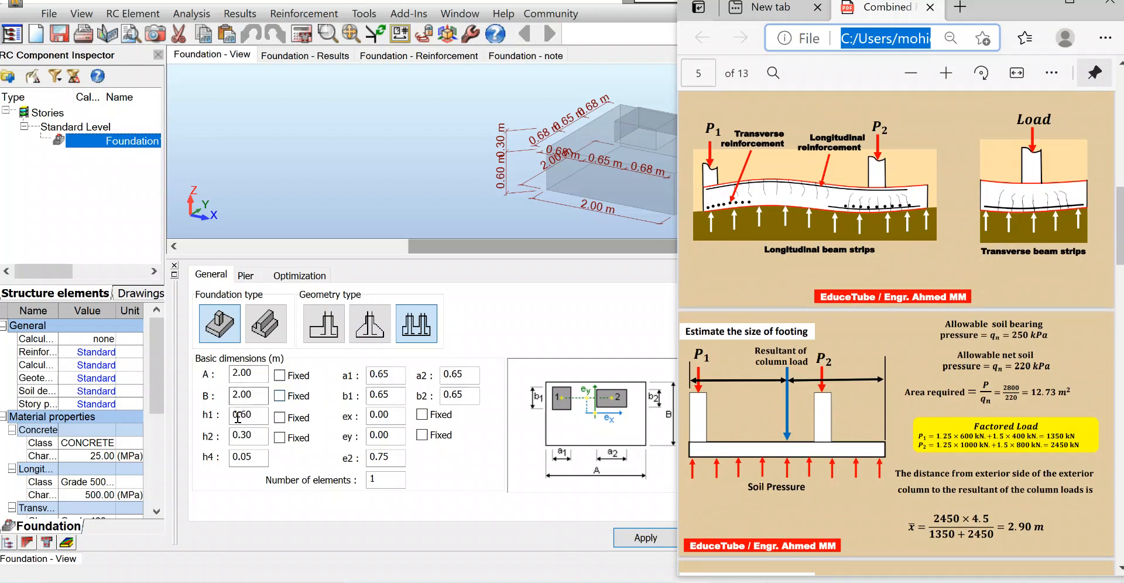
scroll(928, 420, "down", 2)
scroll(924, 417, "down", 2)
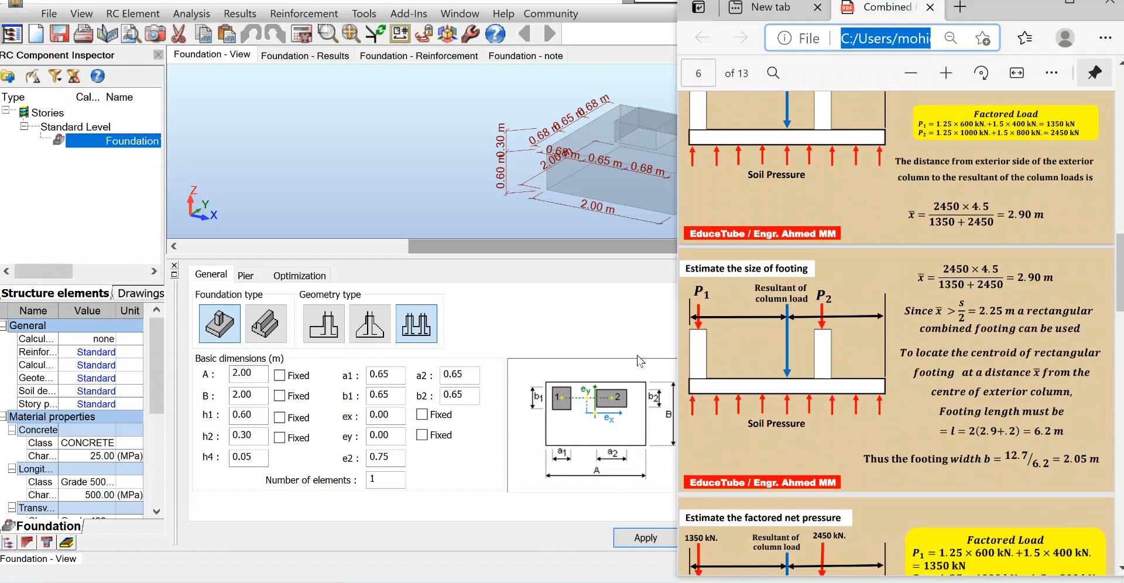
- Set the footing's plan dimensions to A = 7 m and B = 3 m in the foundation geometry
left_click(251, 372)
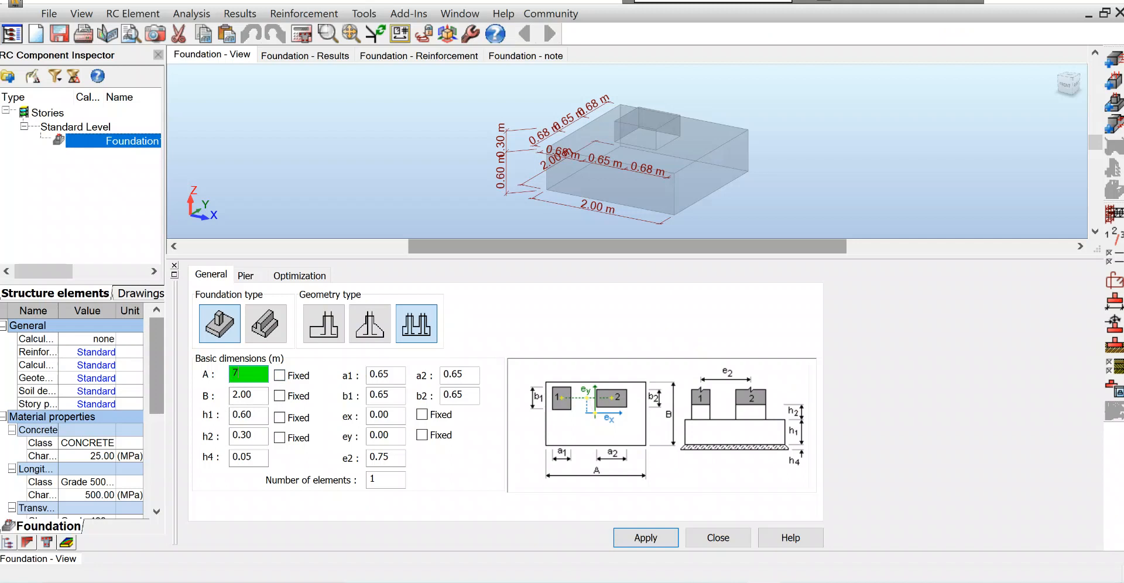
left_click(259, 396)
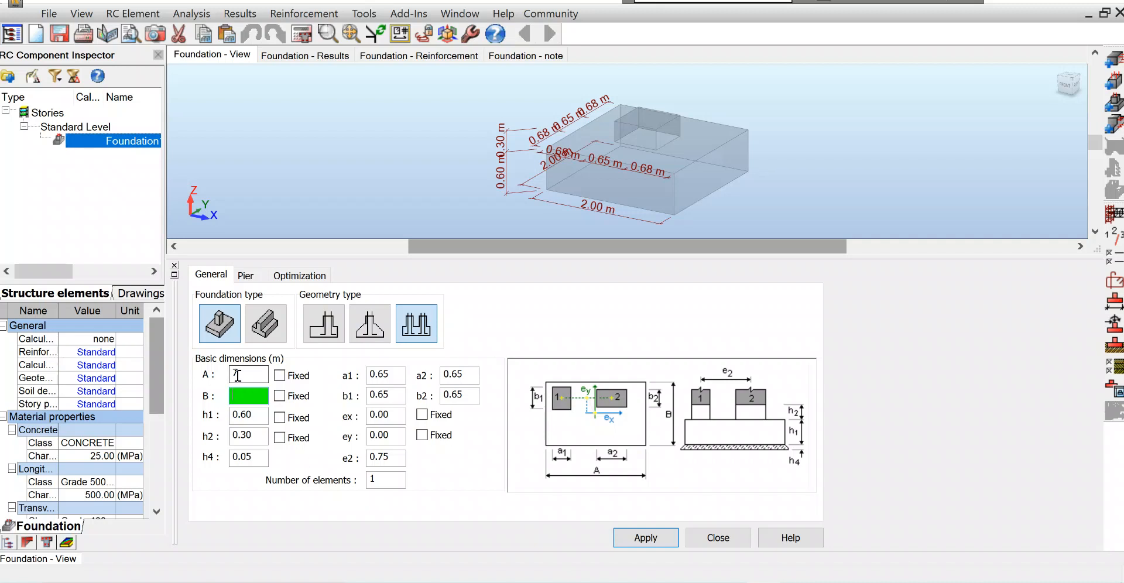
type("3")
- Consult the thickness calculation in the design PDF, and set footing thickness h1 to 0.90 m and h4 to 0.1 m
left_click(261, 415)
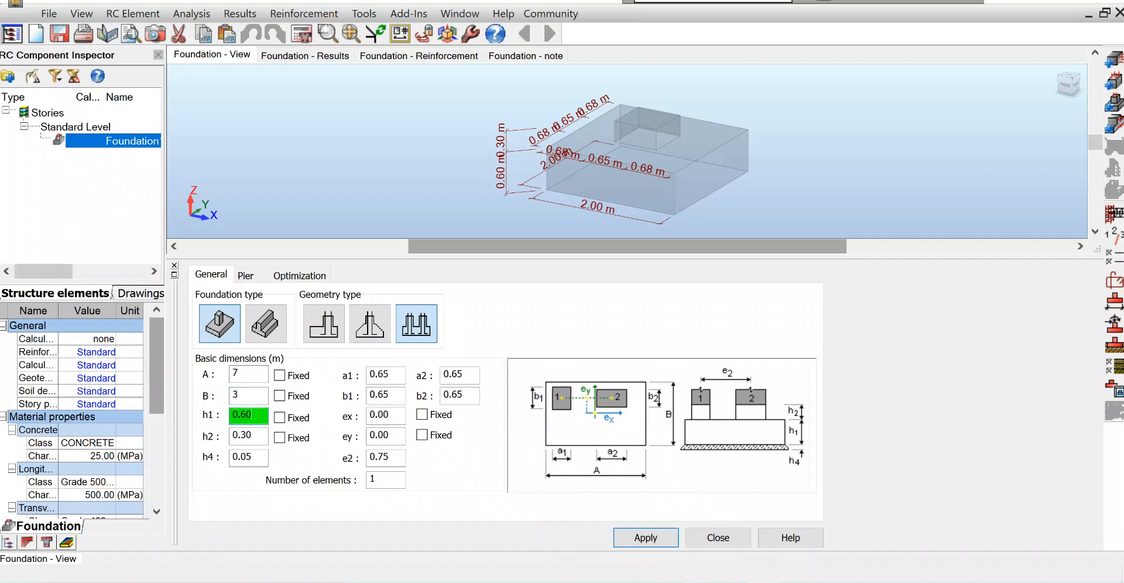
key("alt+Tab")
scroll(946, 336, "down", 5)
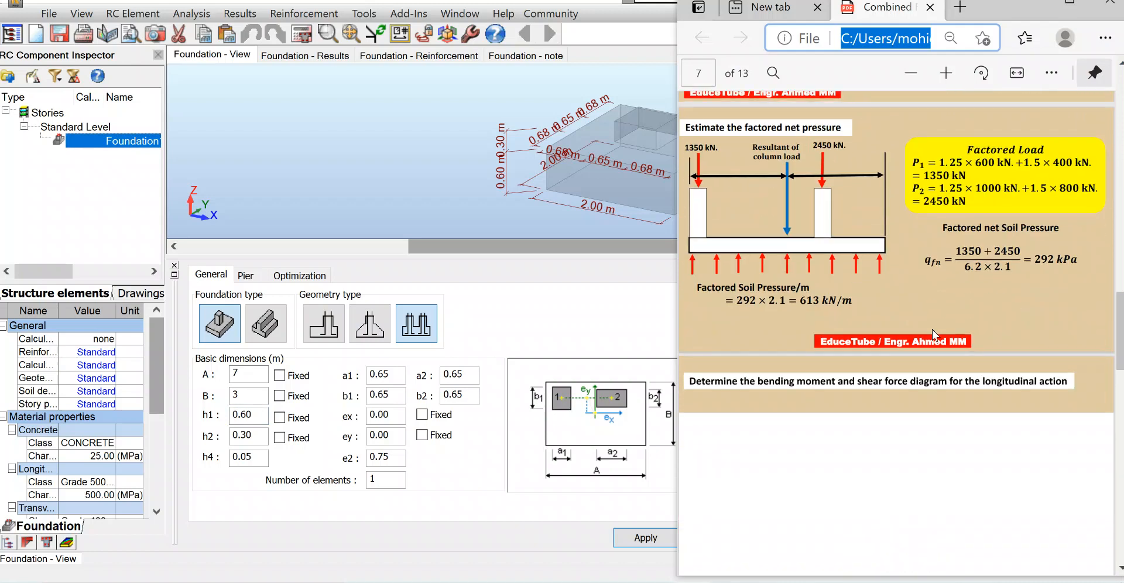
scroll(933, 329, "down", 10)
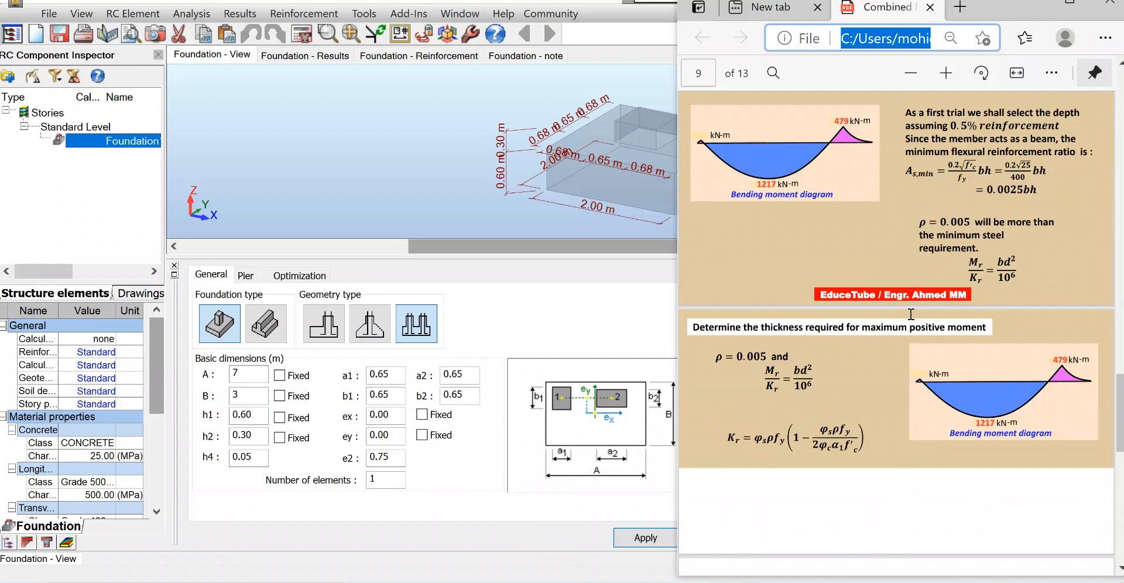
scroll(911, 314, "down", 12)
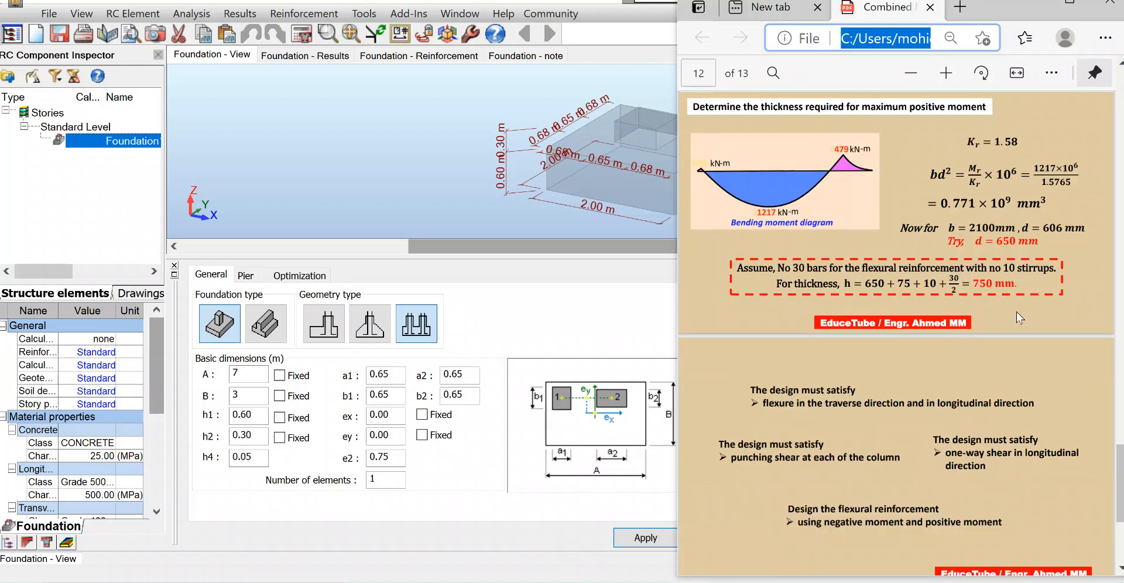
scroll(926, 332, "up", 15)
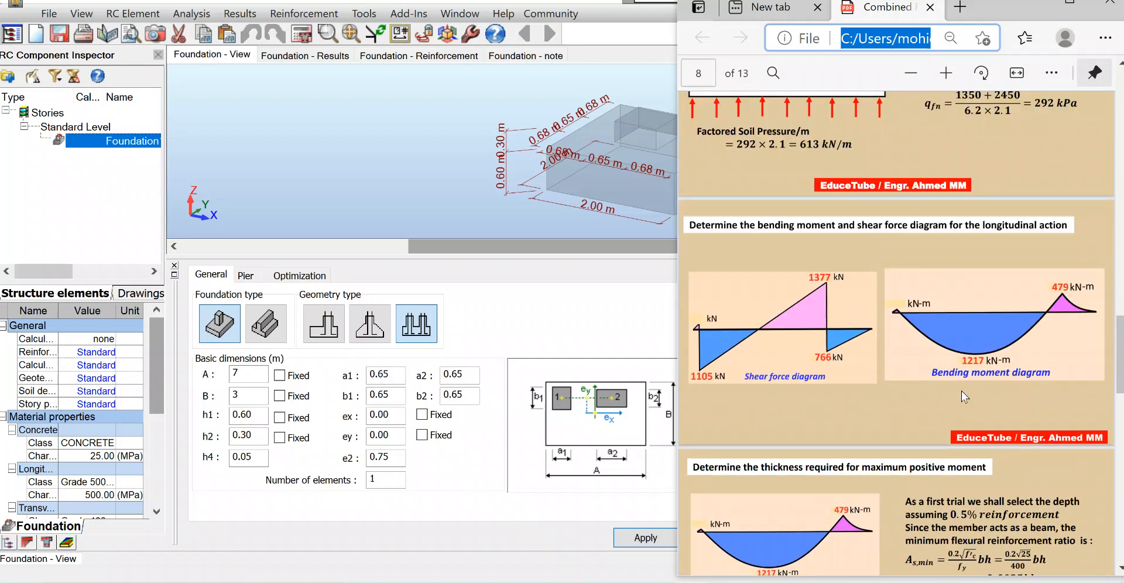
scroll(914, 385, "up", 3)
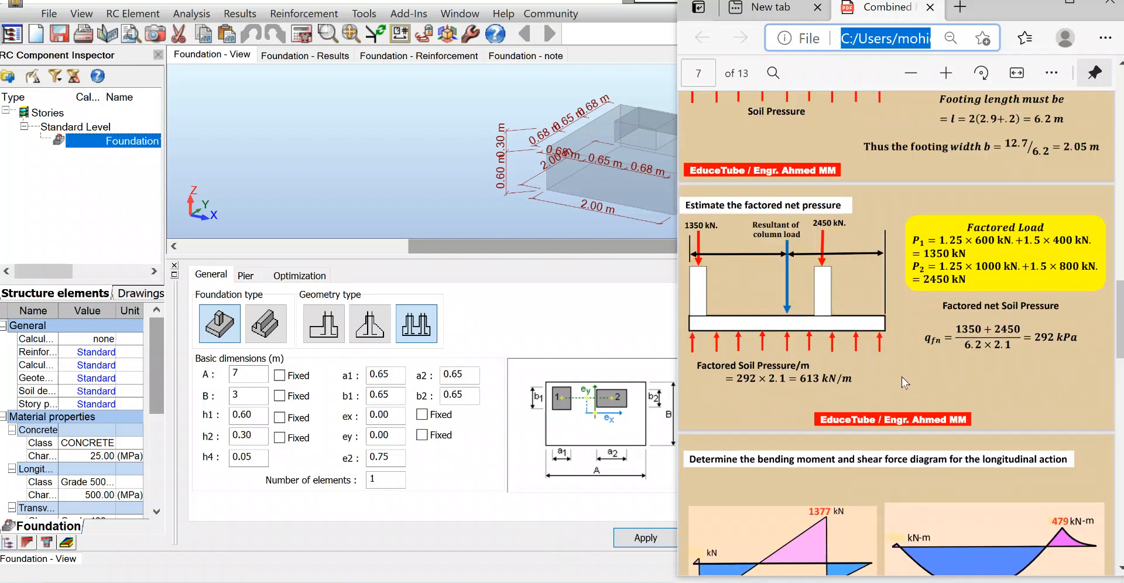
scroll(897, 369, "up", 2)
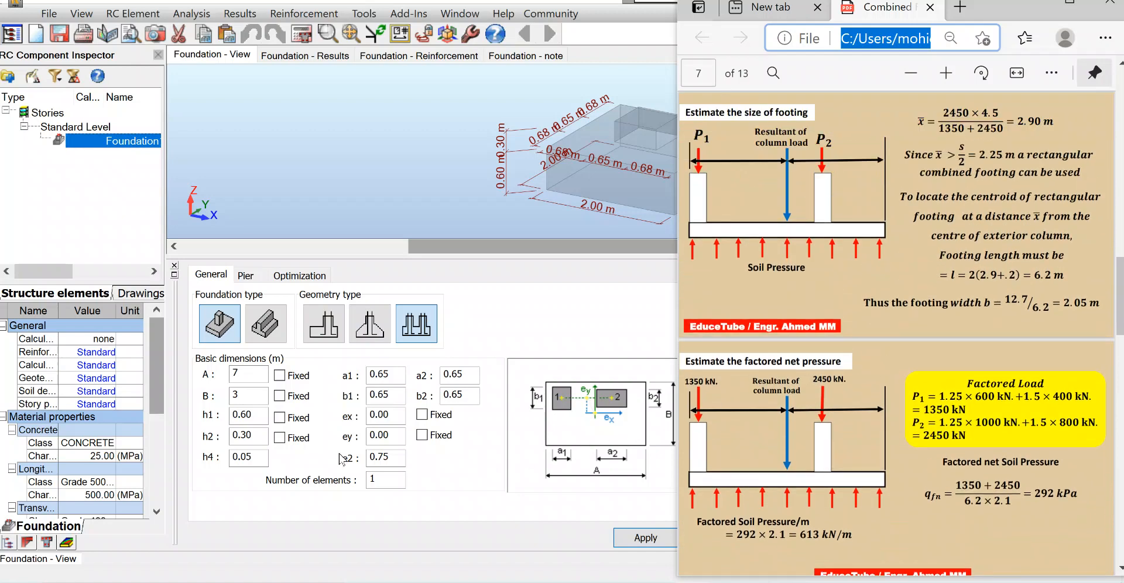
double_click(267, 414)
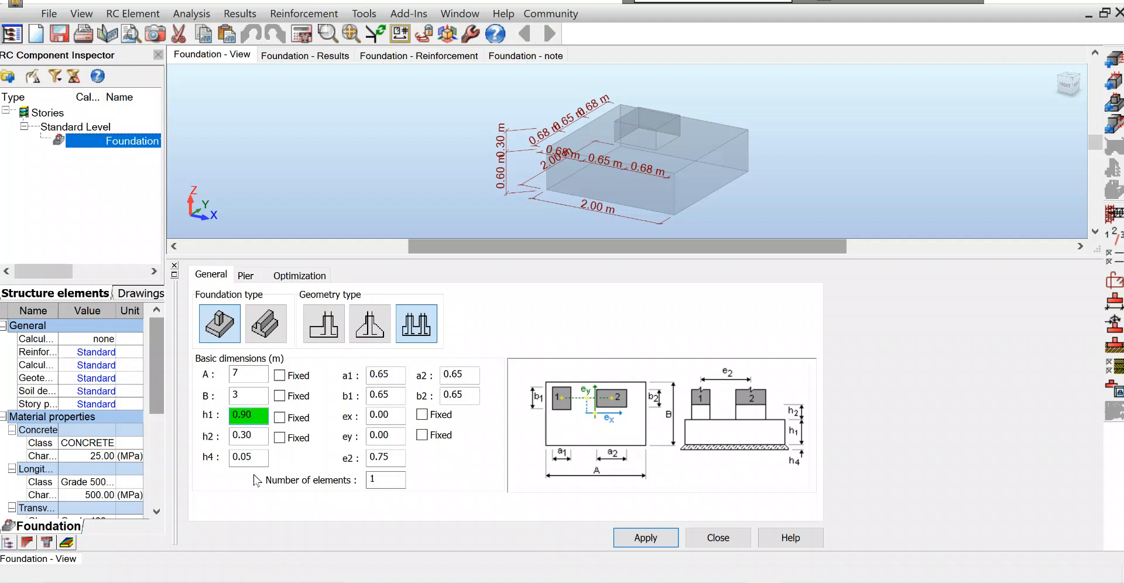
left_click(255, 455)
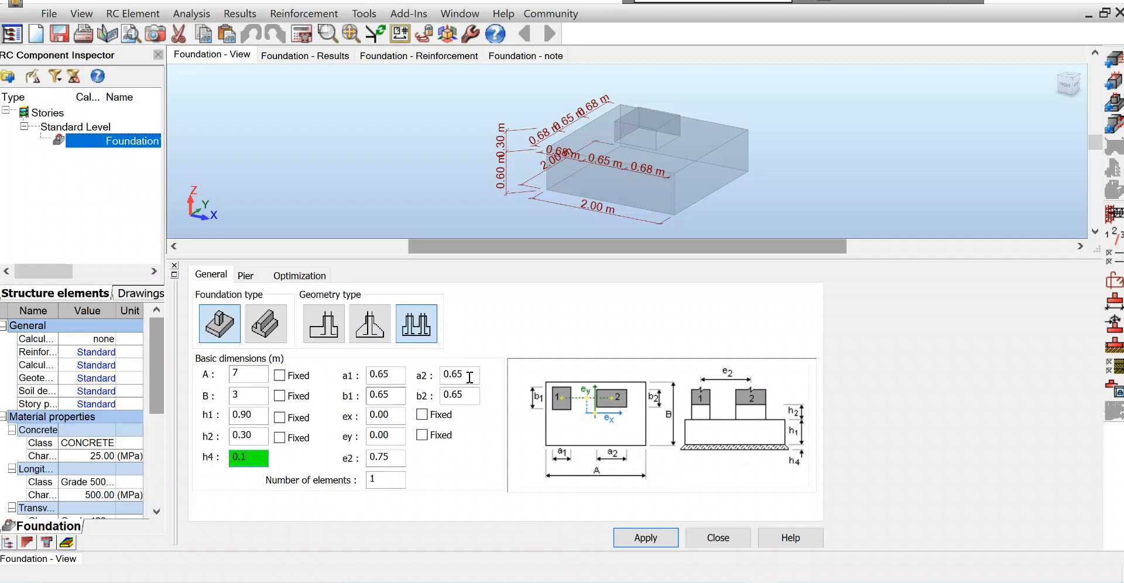
- Look up the exterior column size in the design PDF and set a1 and b1 to 0.4 m
left_click(391, 374)
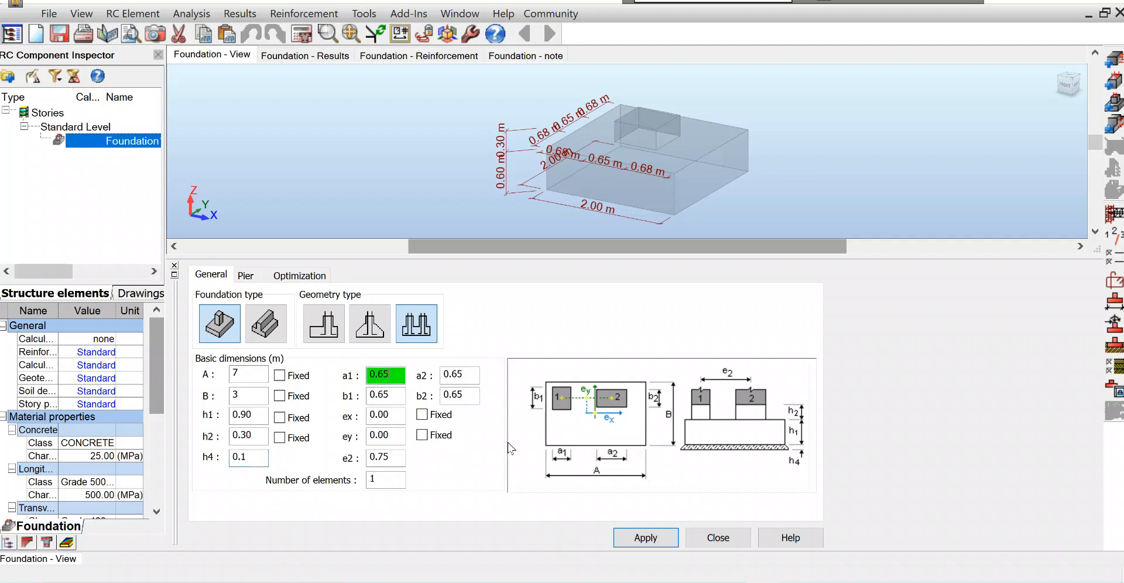
left_click(730, 575)
scroll(887, 286, "up", 12)
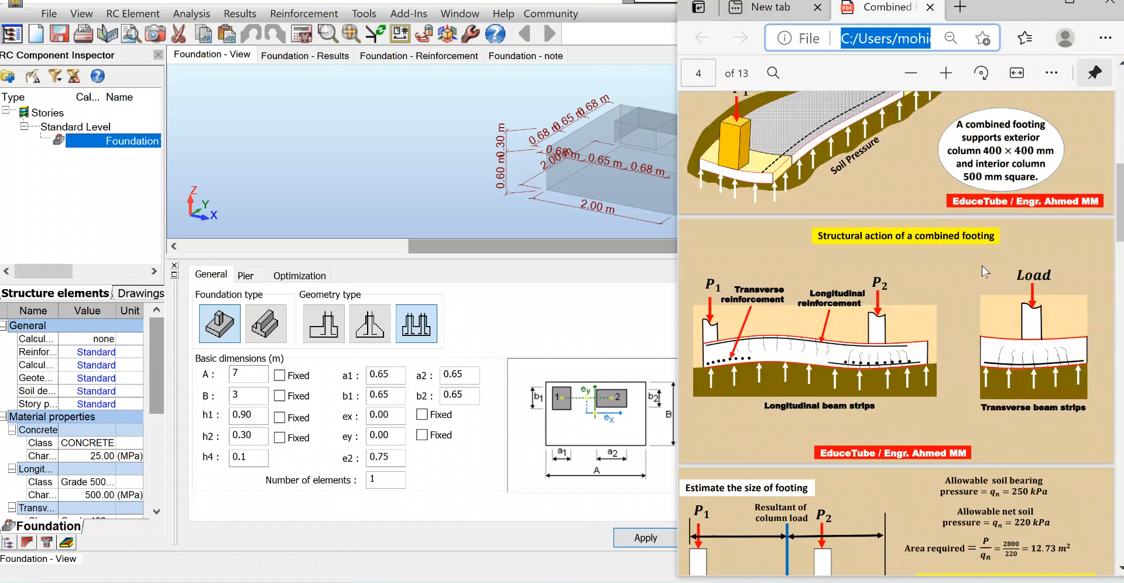
scroll(1016, 261, "up", 4)
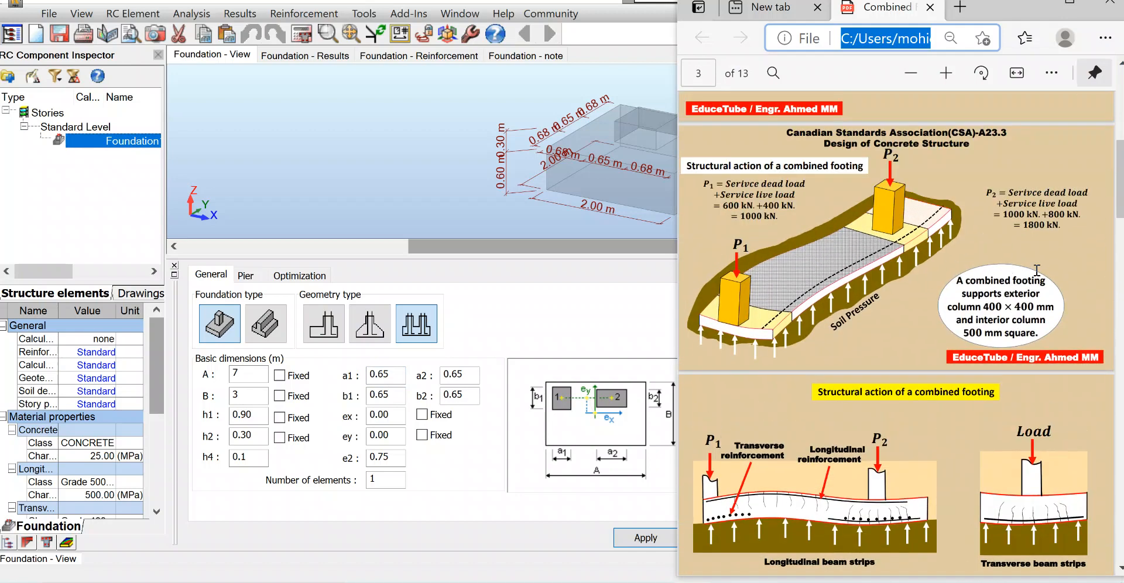
scroll(1051, 333, "up", 1)
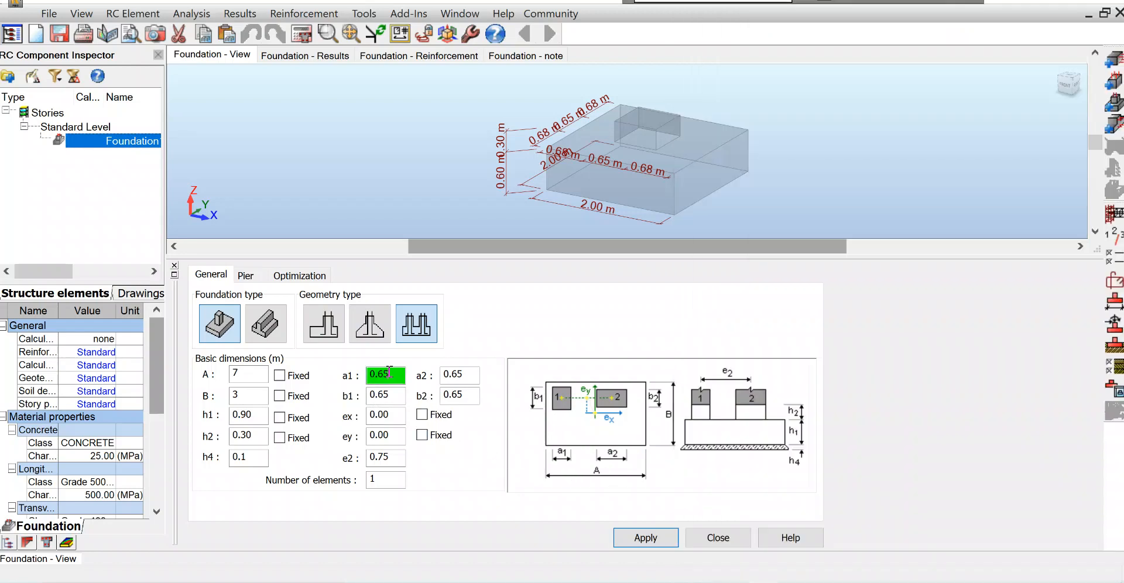
left_click(391, 373)
key("BackSpace")
type("4")
left_click(394, 396)
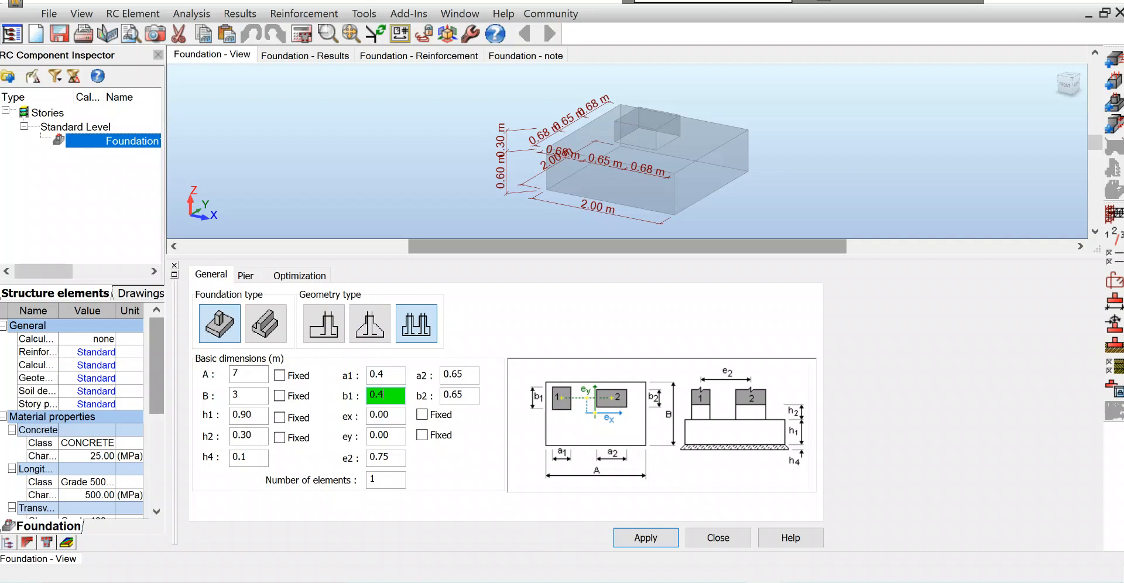
- Set the second column's dimensions a2 and b2 to 0.5 m
left_click(468, 373)
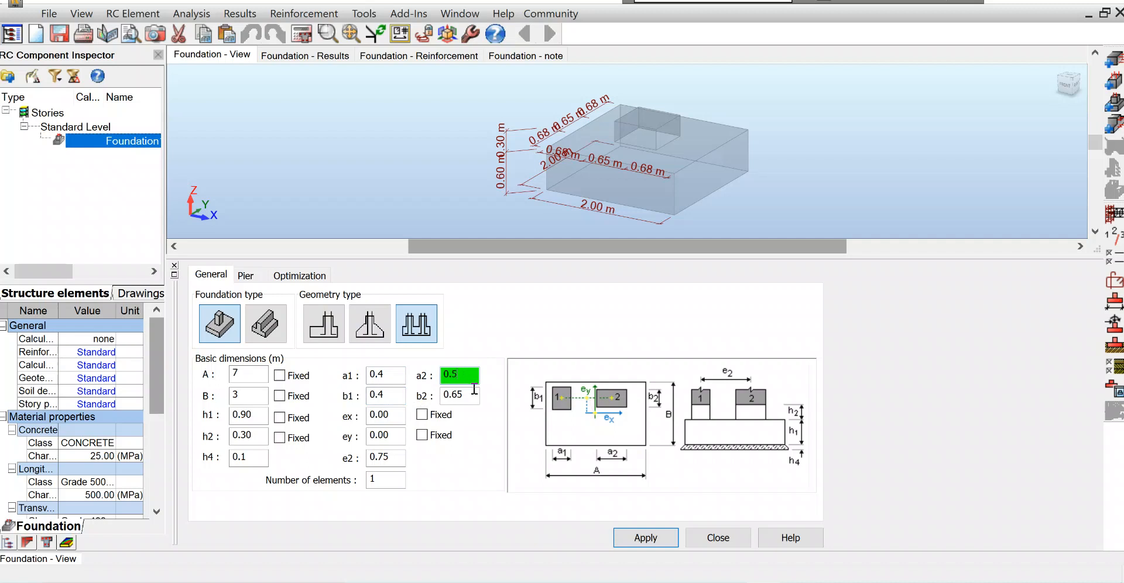
left_click(469, 398)
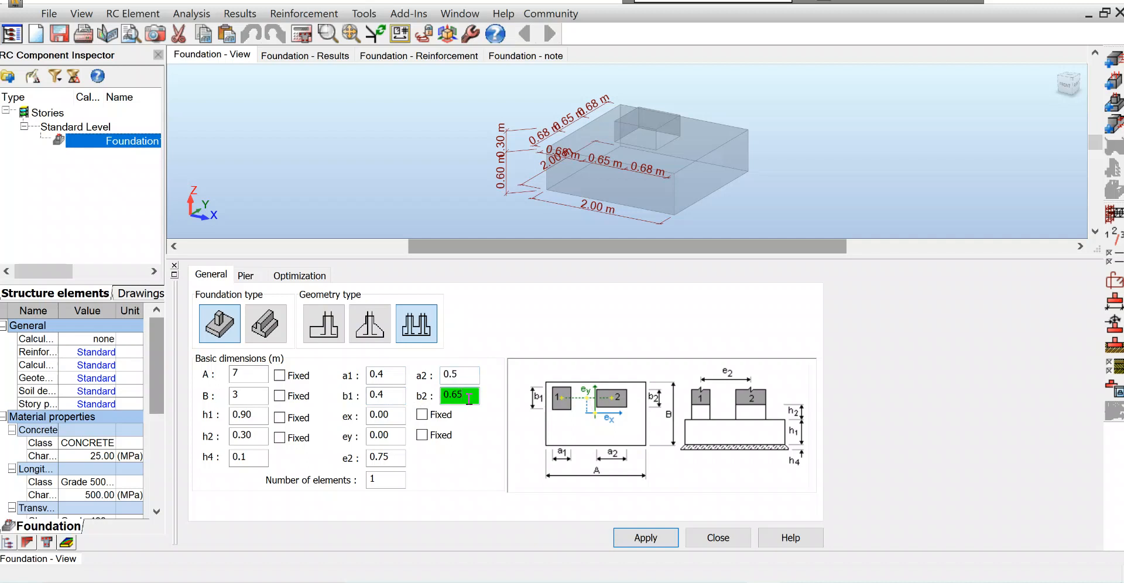
type("0.5")
- Review the design PDF's pages on column loads, footing size and moments to find the spacing between the two columns
key("alt+Tab")
scroll(831, 387, "down", 10)
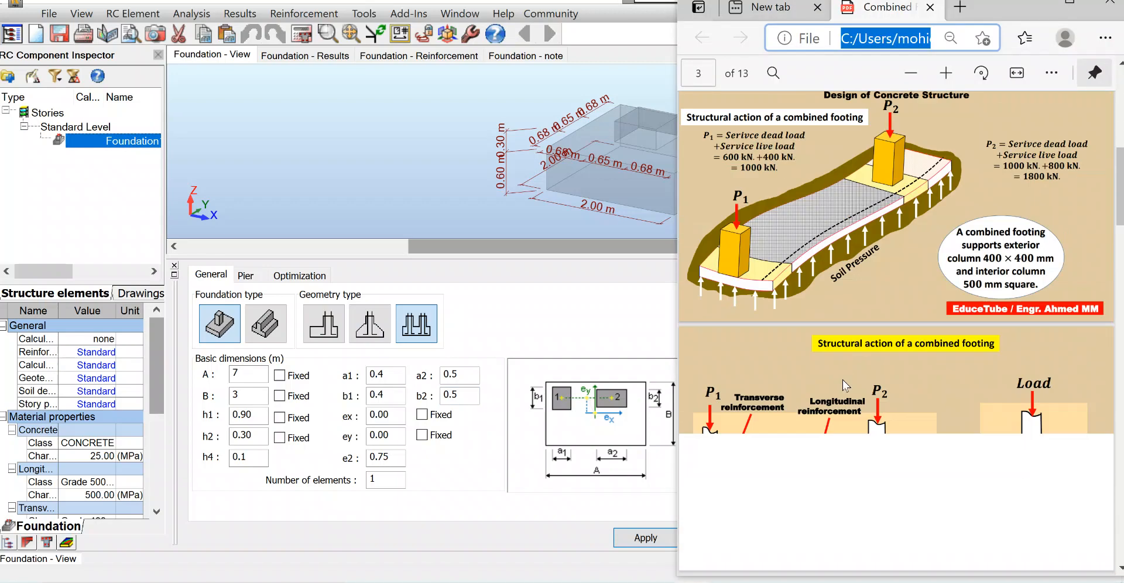
scroll(847, 378, "down", 5)
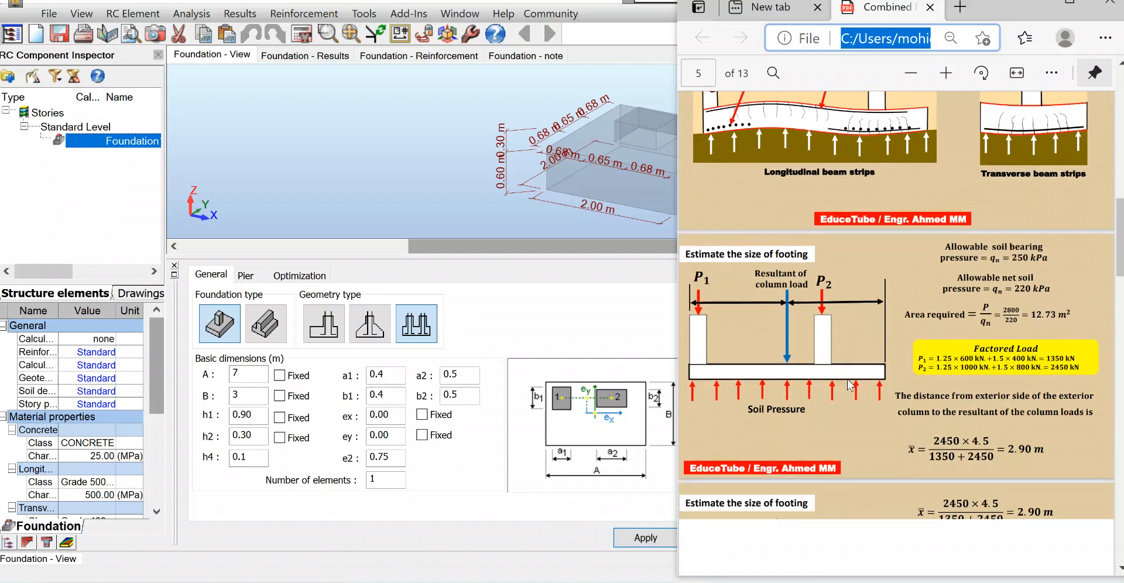
scroll(880, 360, "down", 3)
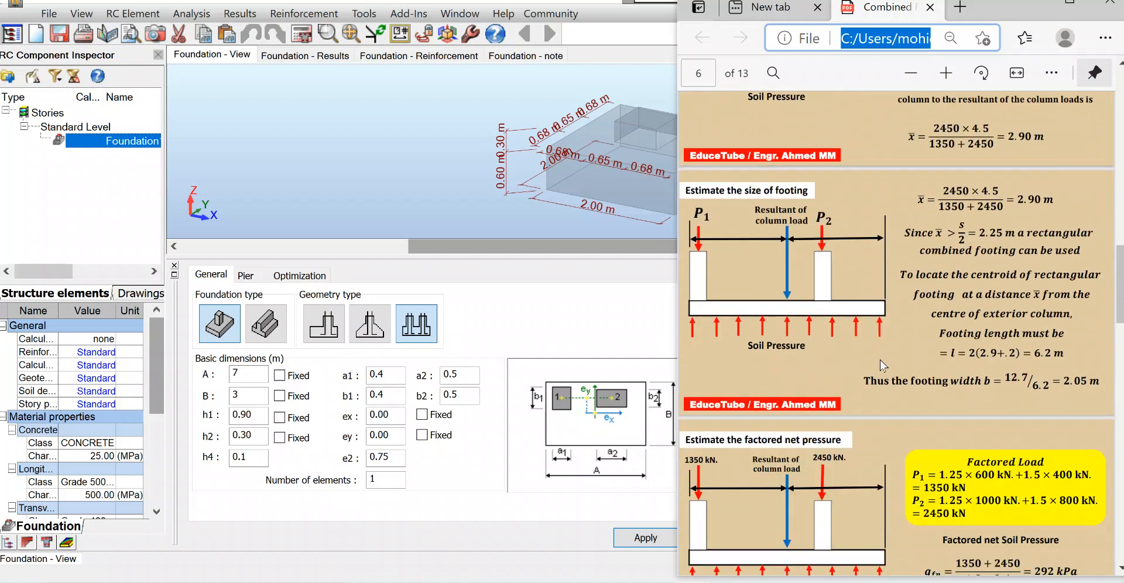
scroll(953, 350, "down", 3)
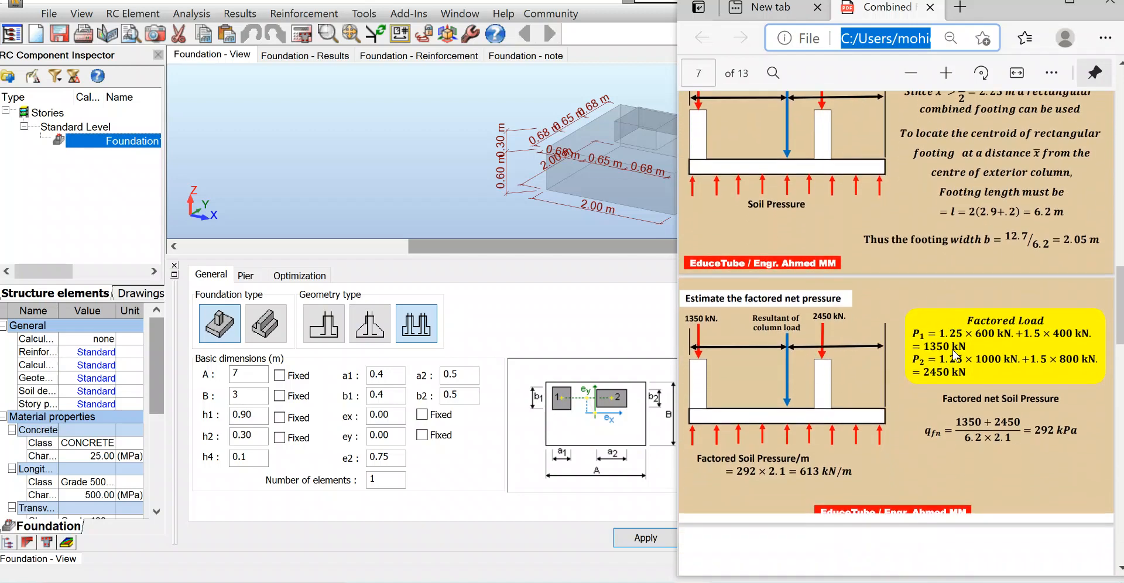
scroll(953, 349, "down", 15)
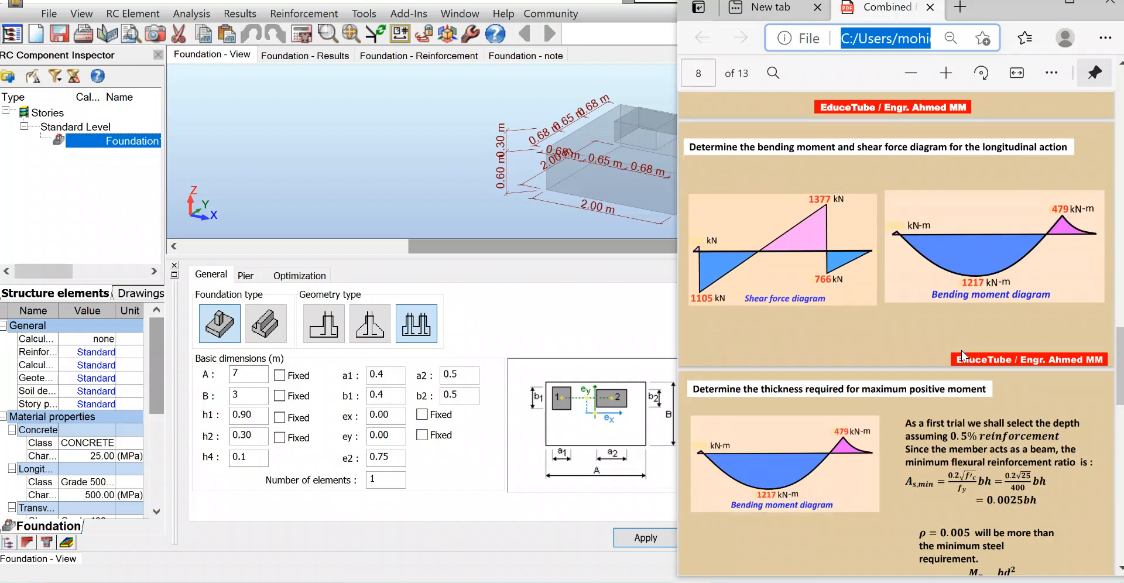
scroll(971, 353, "down", 5)
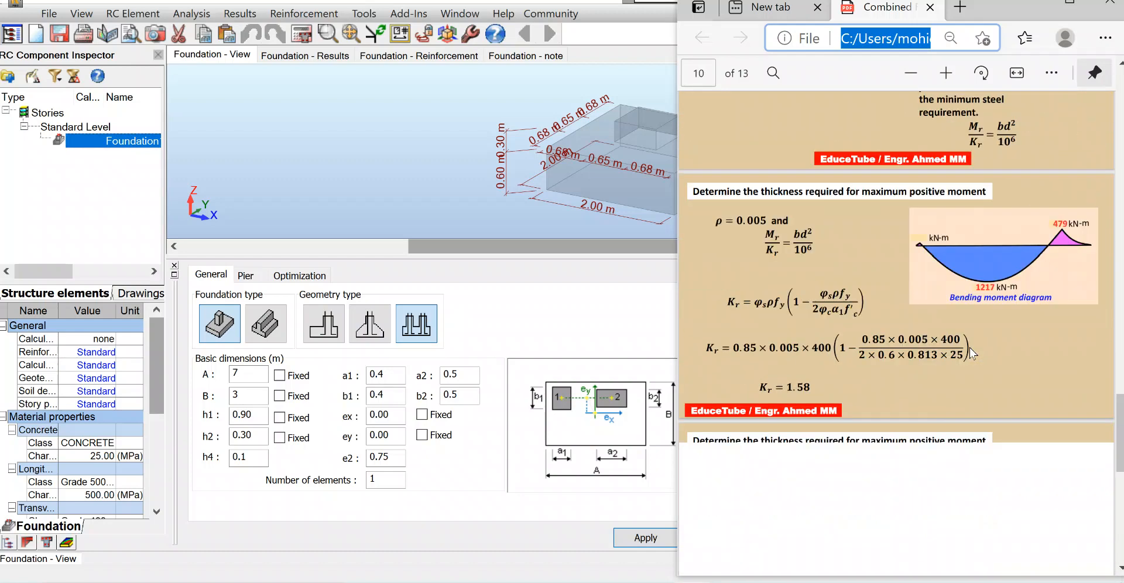
scroll(969, 347, "up", 10)
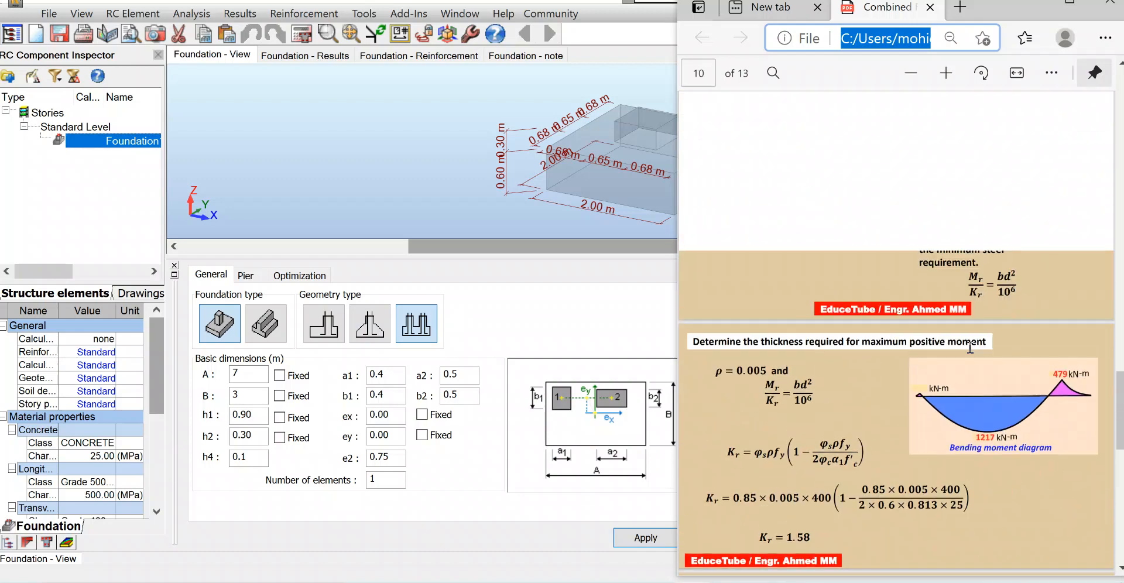
scroll(969, 347, "up", 5)
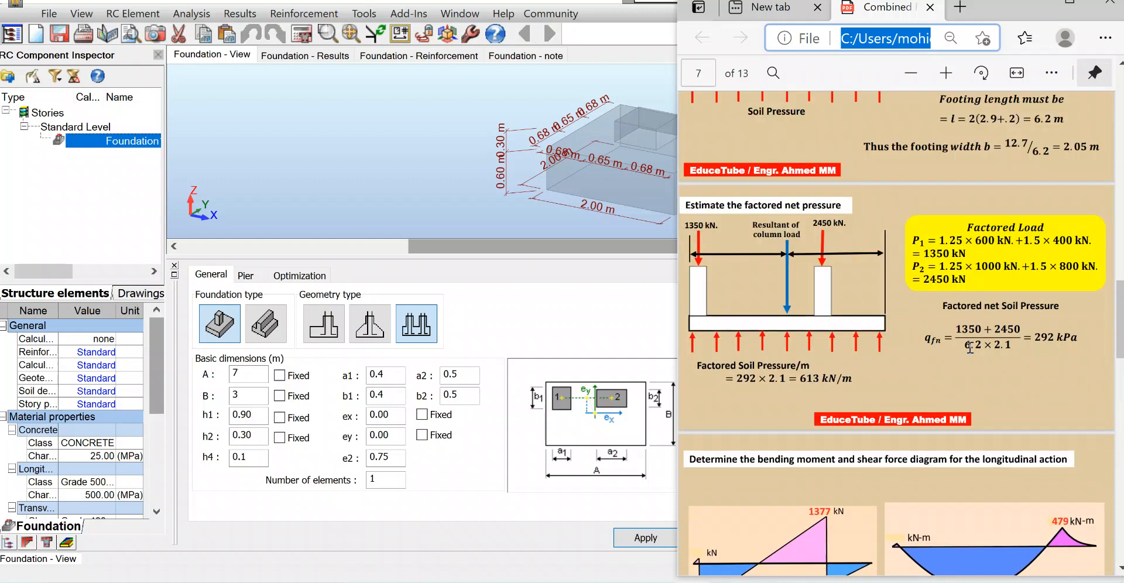
scroll(1010, 333, "up", 2)
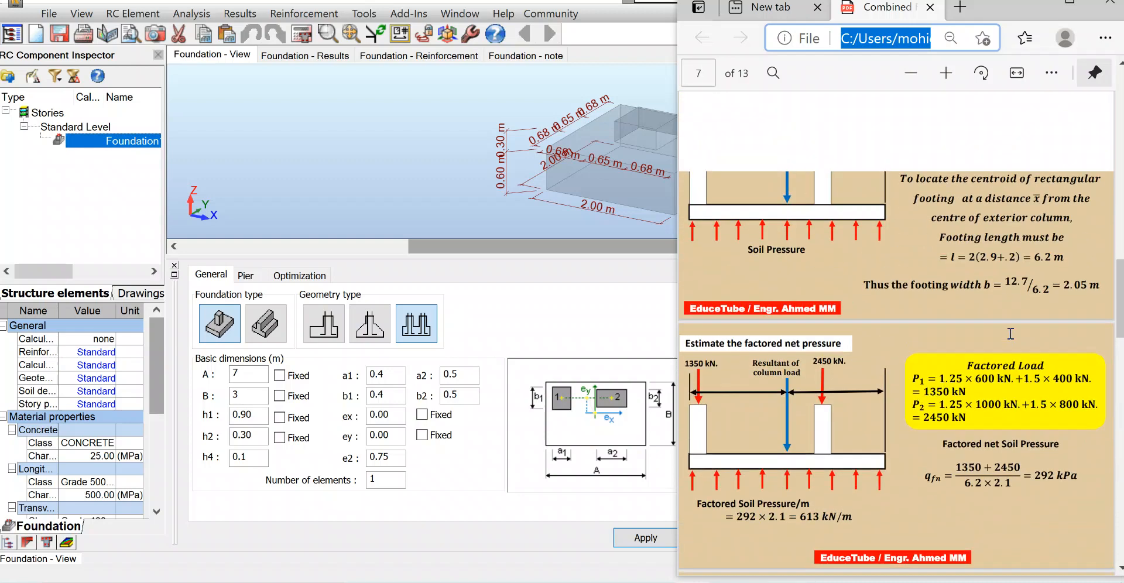
scroll(1010, 333, "up", 3)
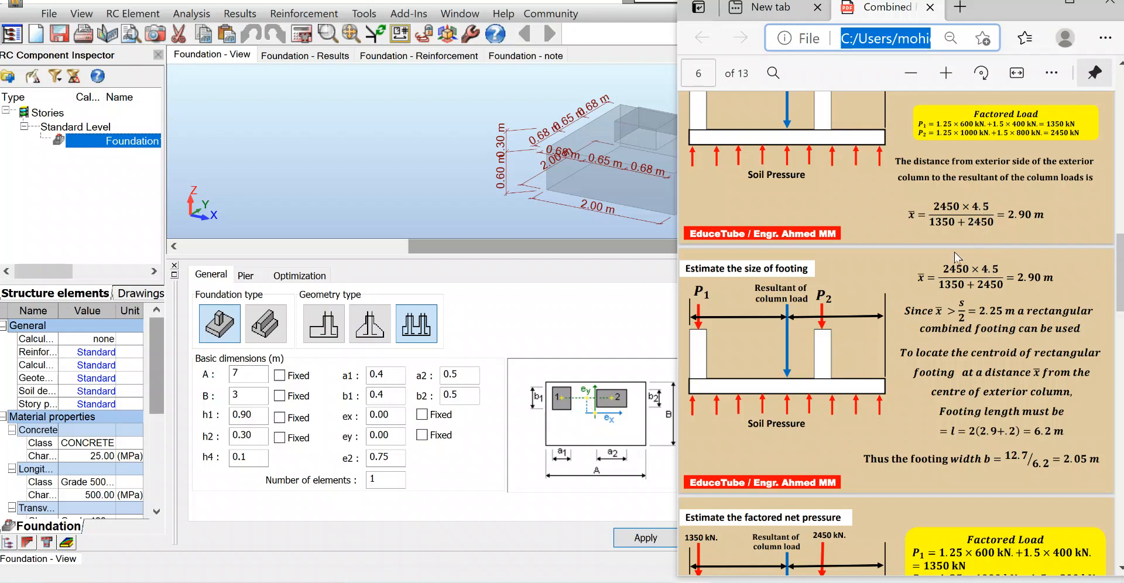
- Set the column spacing e2 to 4.5 m and apply the foundation geometry
double_click(397, 457)
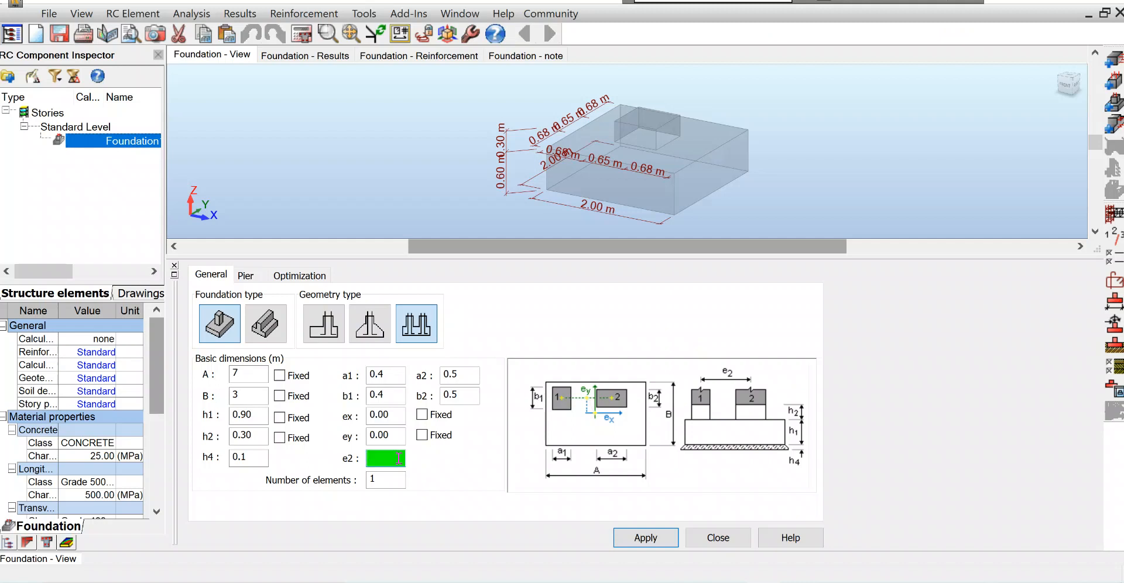
type("4.5")
left_click(636, 541)
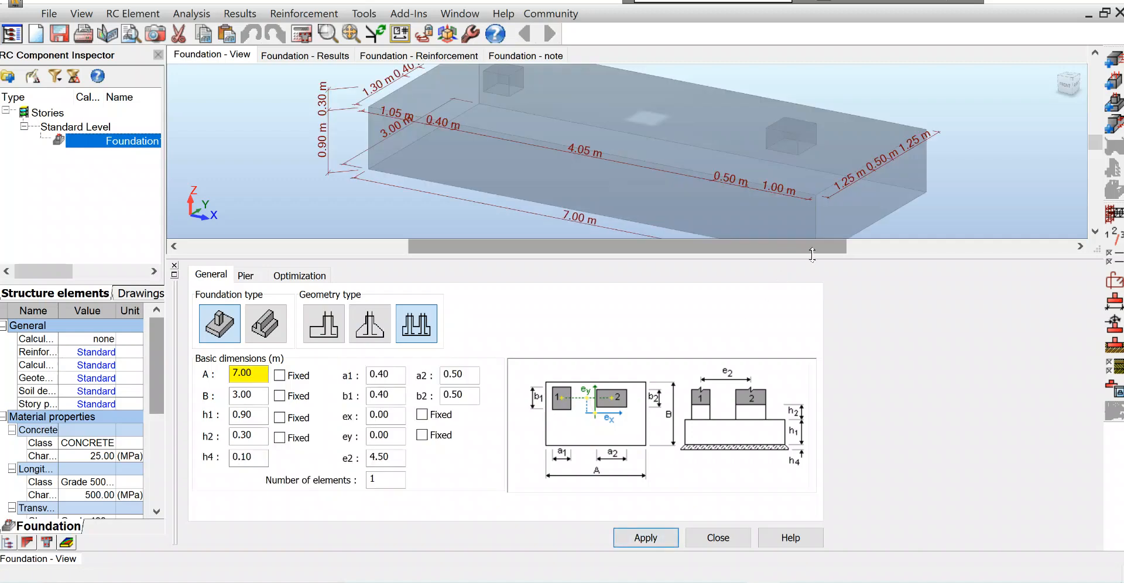
scroll(671, 160, "down", 1)
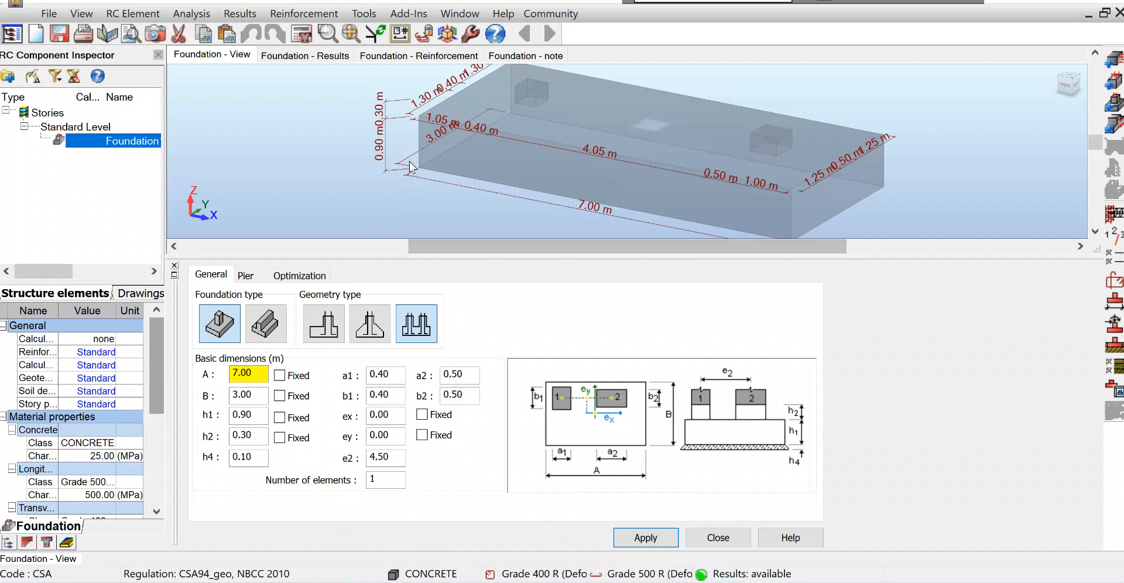
- Set the concrete material to CONCRETE 30 in the foundation's calculation options
left_click(1118, 257)
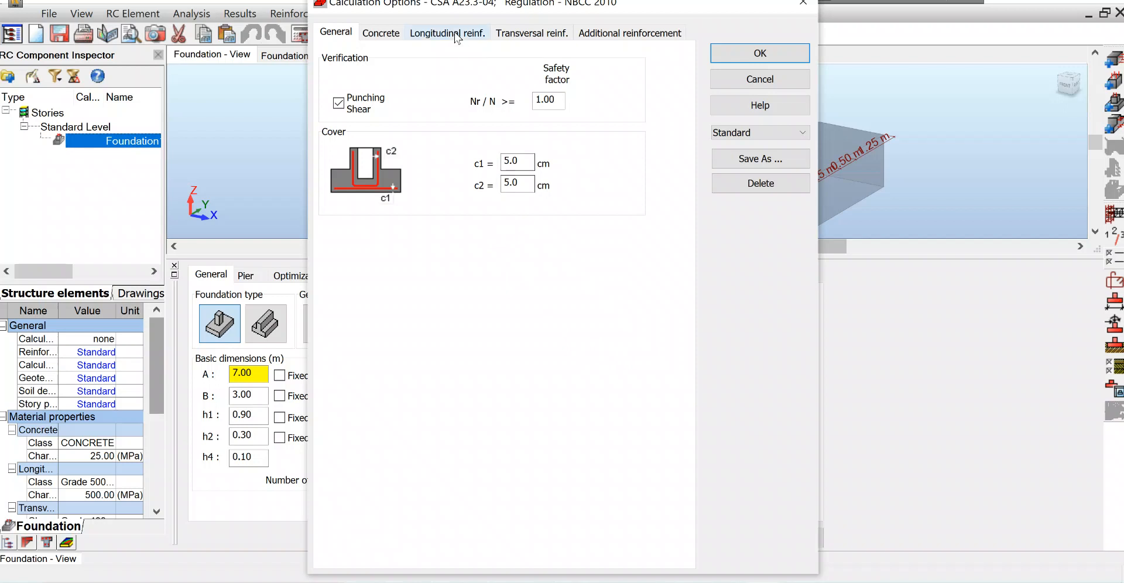
left_click(385, 35)
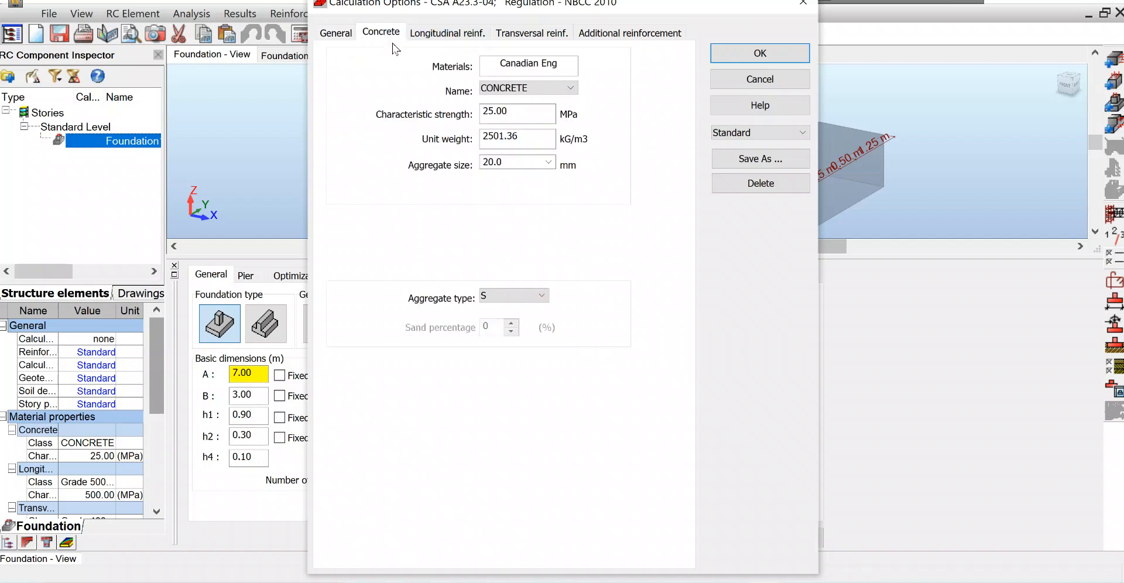
left_click(572, 89)
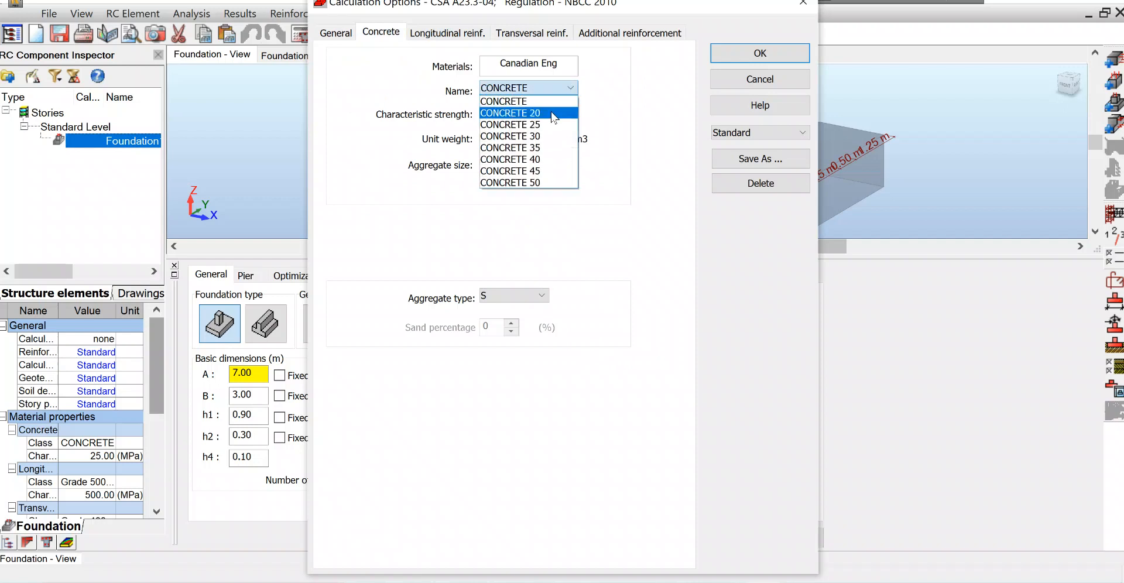
left_click(551, 137)
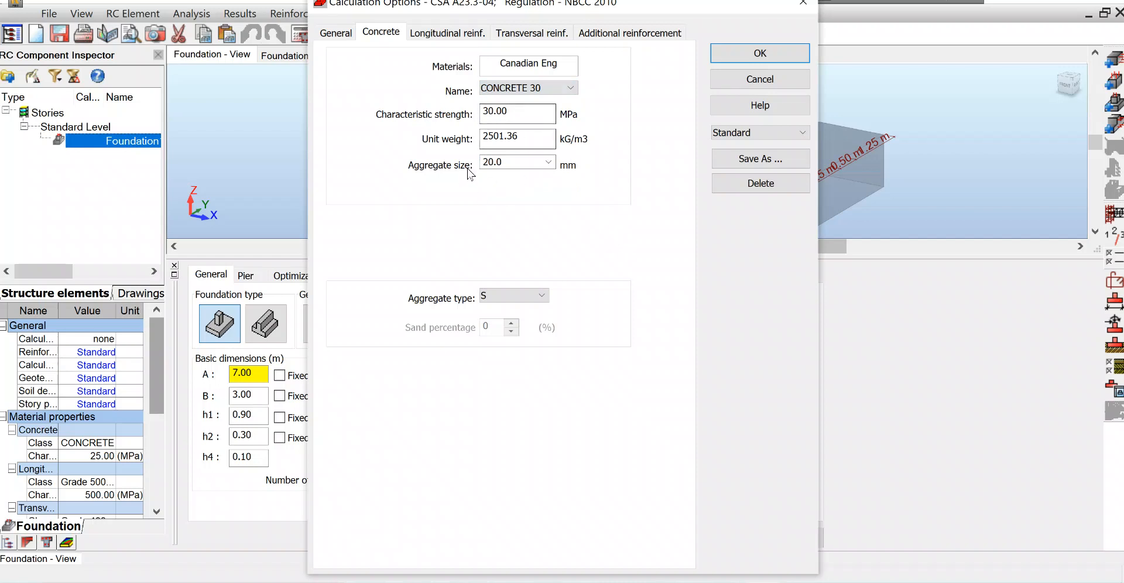
- Exclude bars No.10 and No.15 from the longitudinal reinforcement and set its steel grade to Grade 400 R
left_click(440, 35)
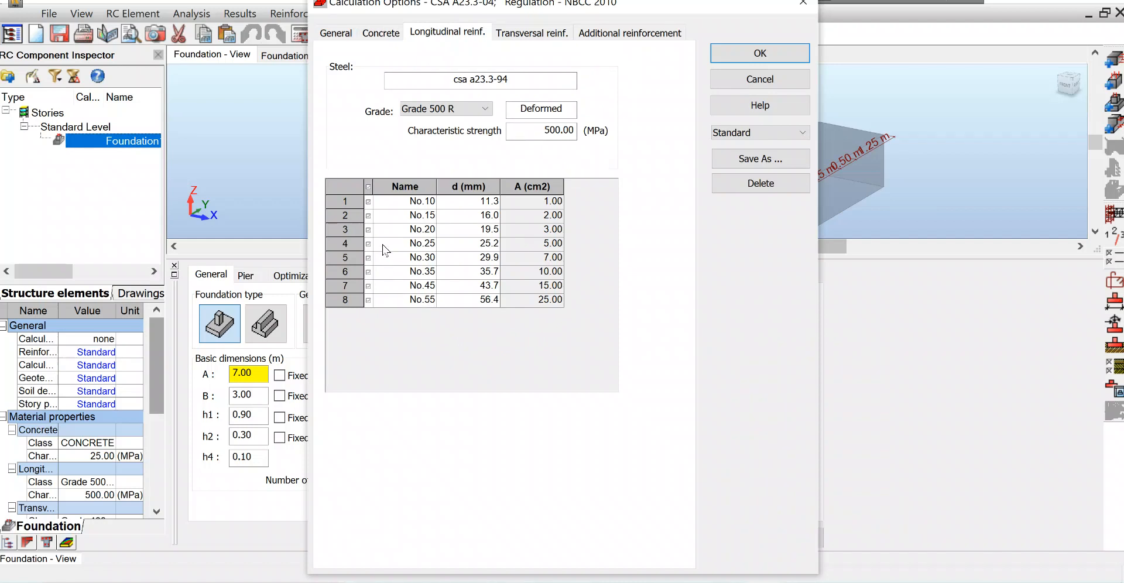
left_click(369, 202)
left_click(369, 215)
left_click(486, 110)
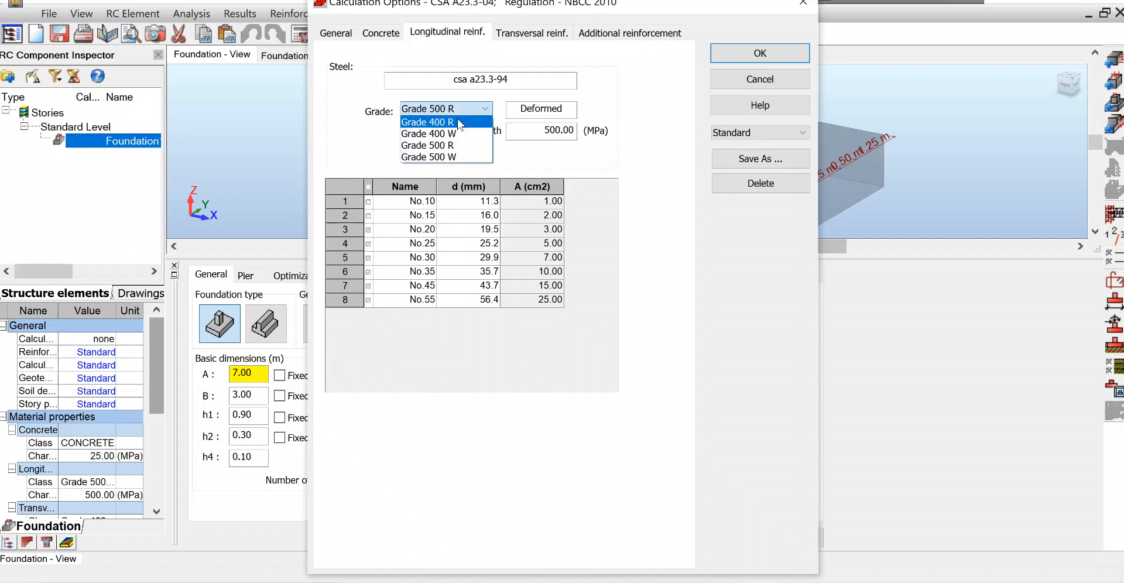
left_click(448, 122)
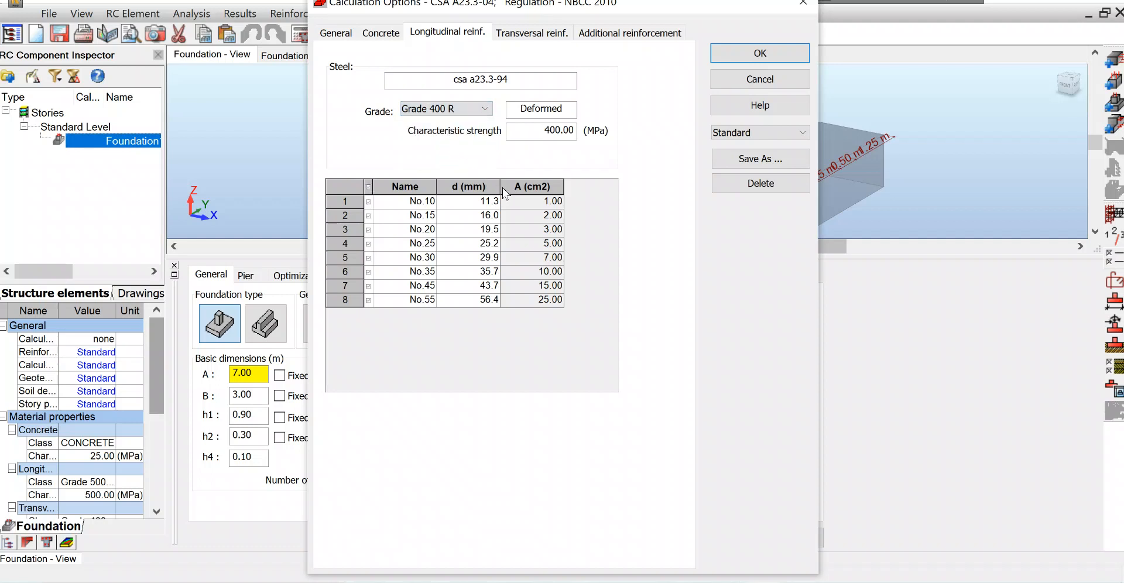
- Exclude bars No.10, No.15, No.30, No.35, No.45 and No.55 from the additional reinforcement, and accept the calculation options
left_click(529, 36)
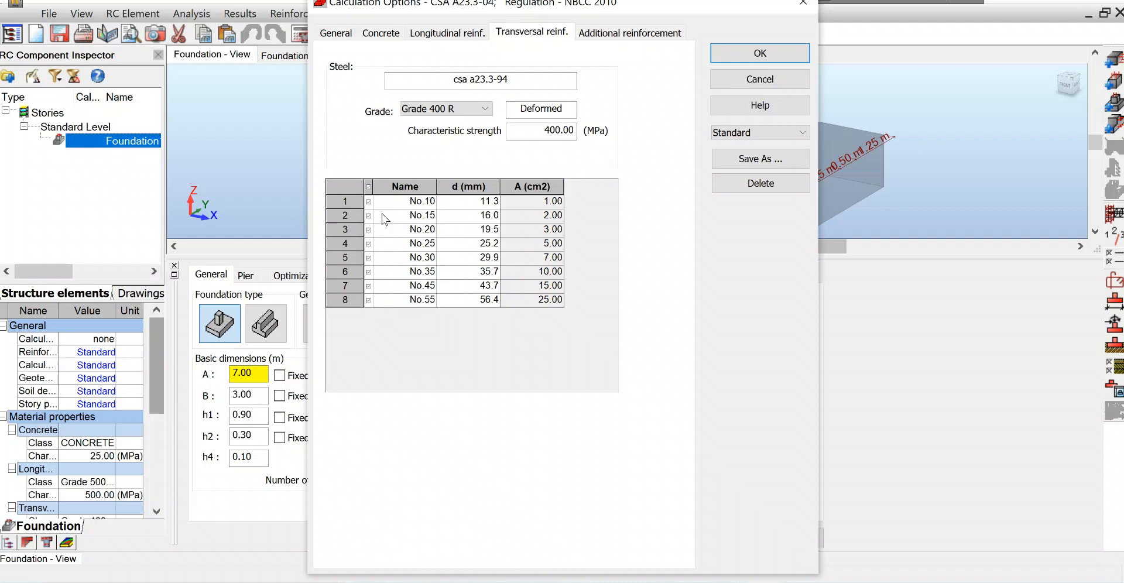
left_click(609, 37)
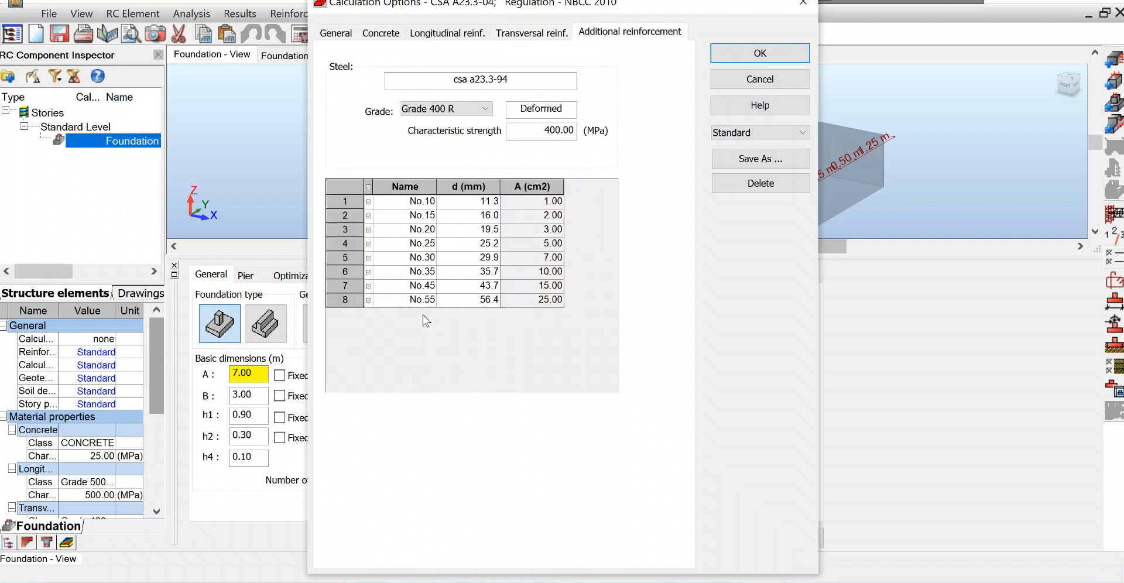
left_click(368, 202)
left_click(368, 216)
left_click(368, 259)
left_click(368, 273)
left_click(368, 286)
double_click(369, 300)
left_click(749, 54)
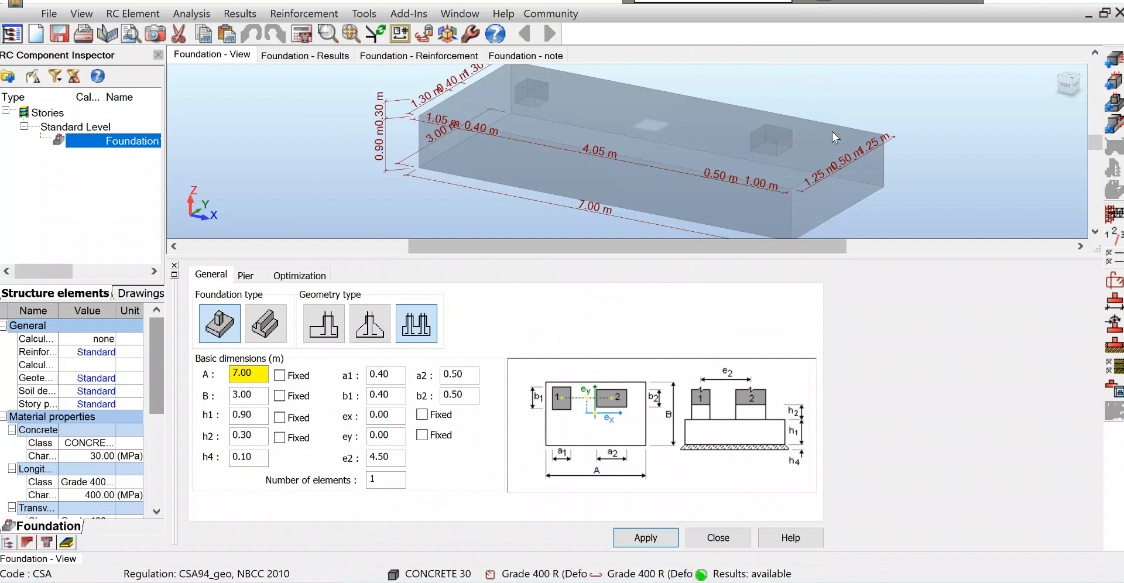
- Open the reinforcement pattern settings and review the bar diameters available for the footing's first layer
left_click(1115, 283)
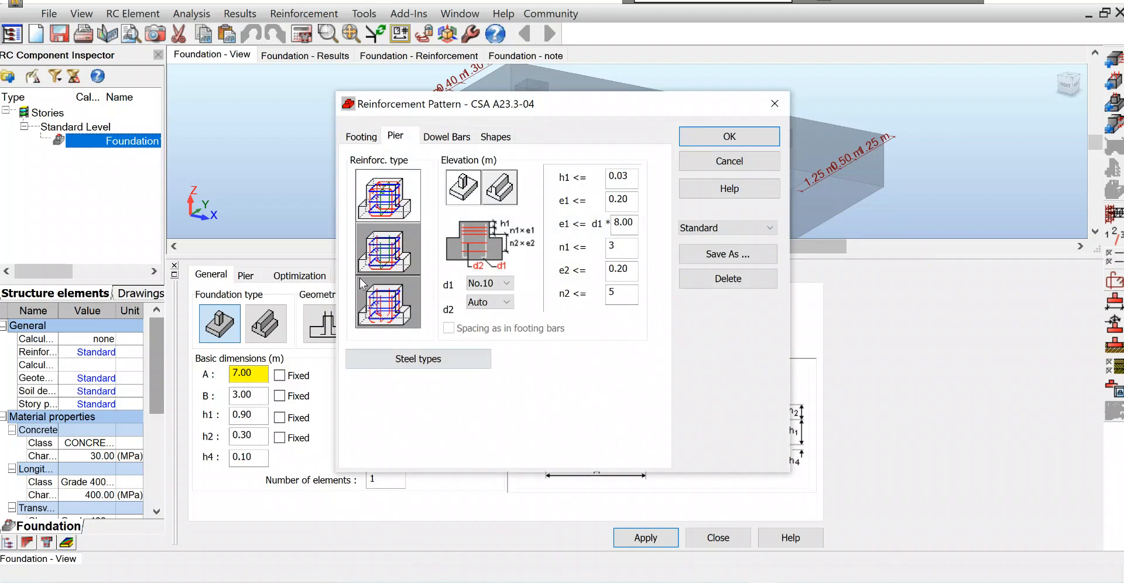
left_click(363, 141)
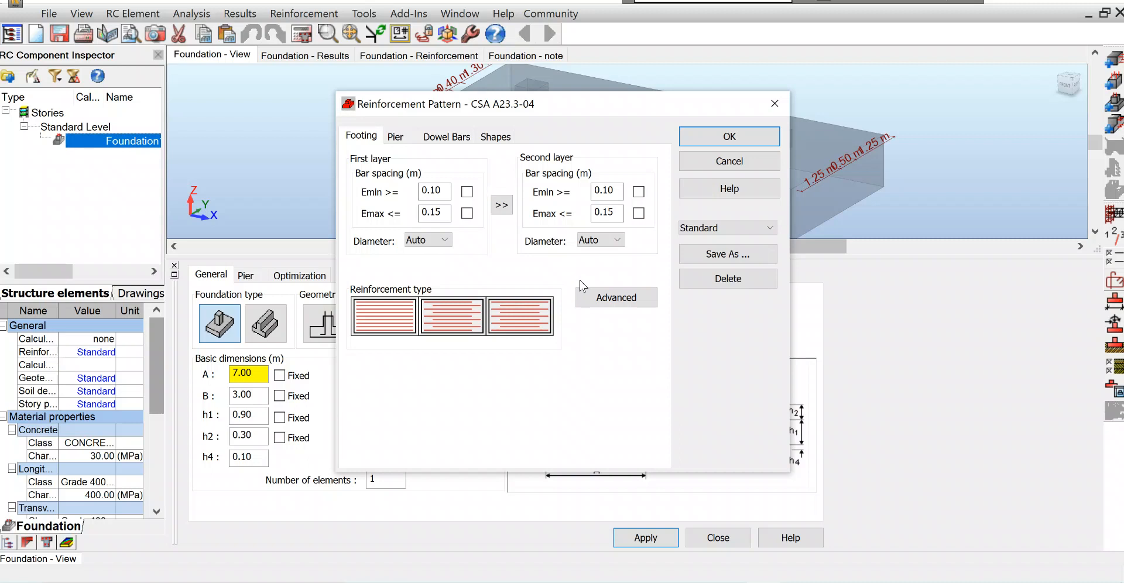
left_click(447, 242)
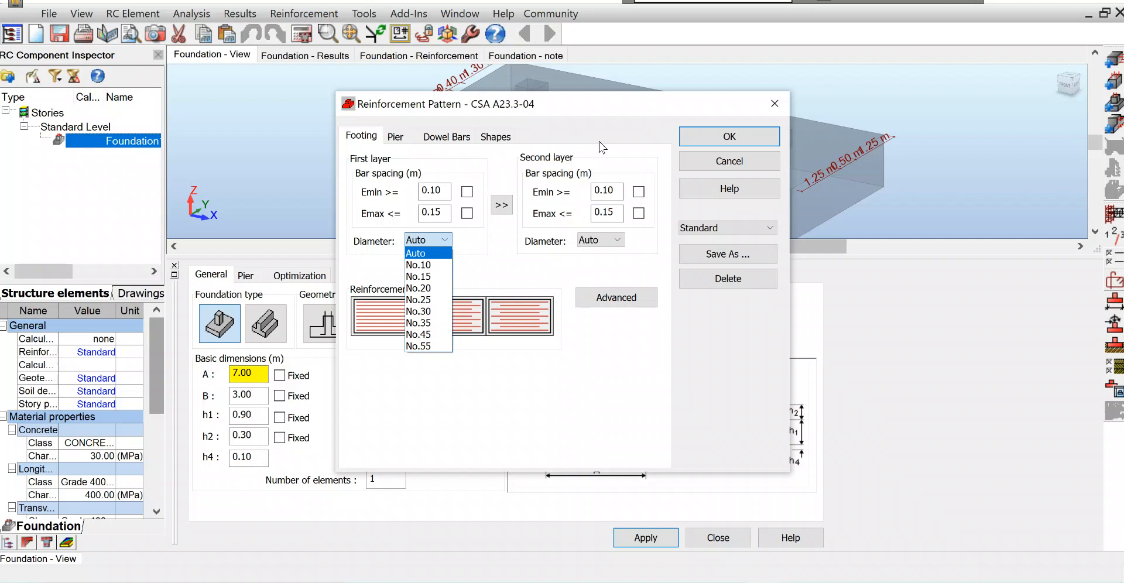
left_click(487, 277)
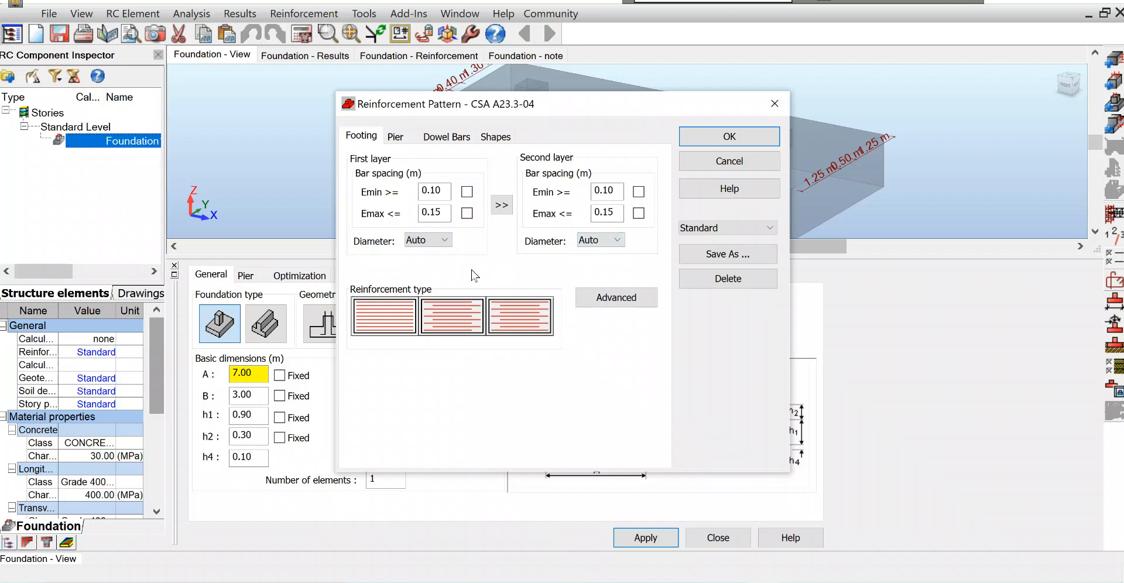
- Select the third reinforcement type for the pier and set its h1 limit to 0.10 m
left_click(395, 136)
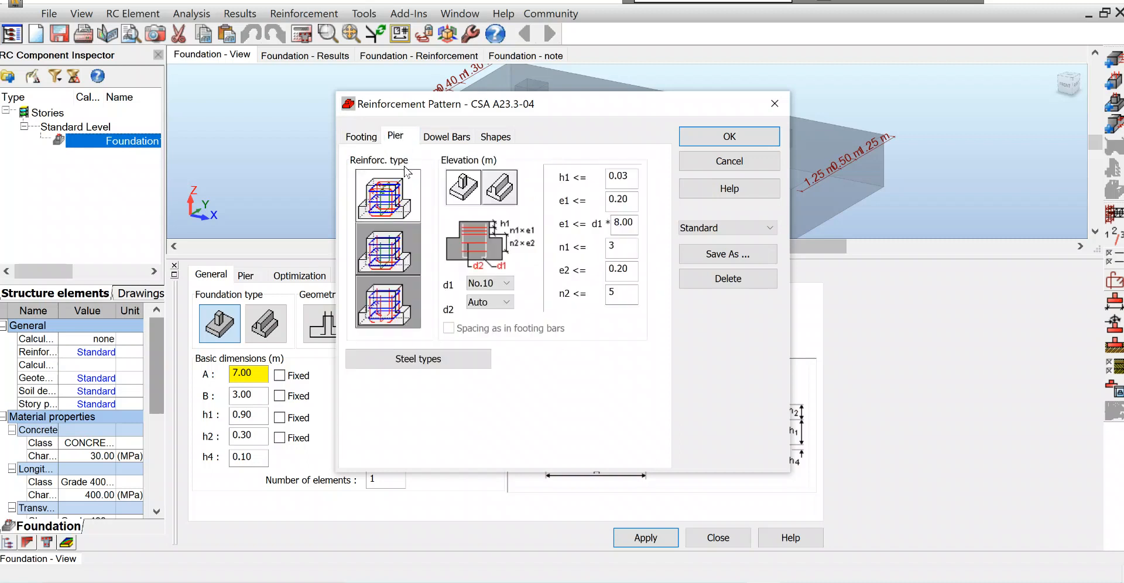
left_click(403, 312)
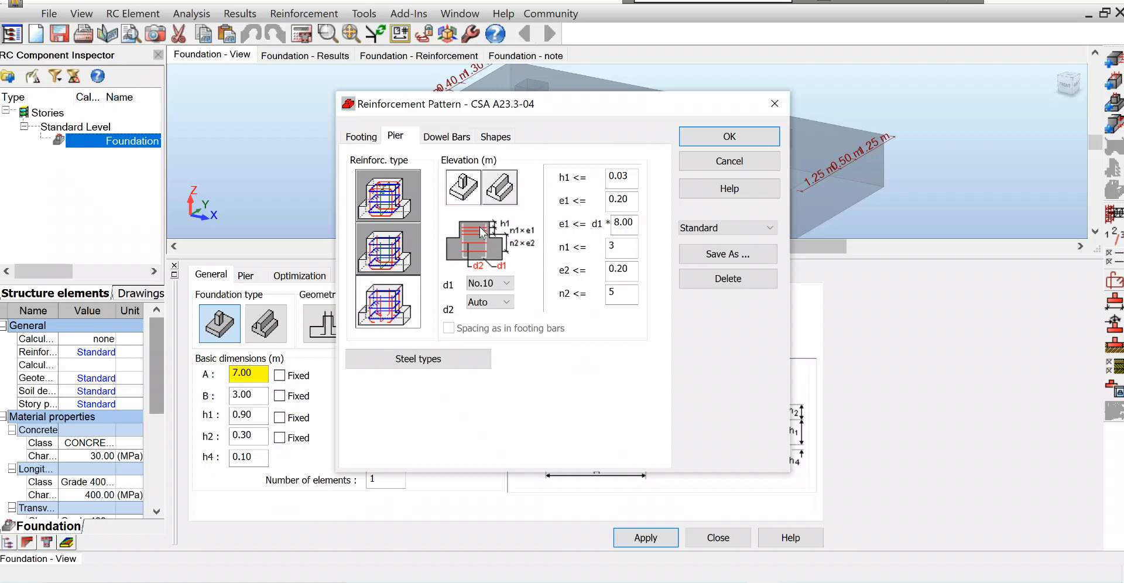
double_click(629, 175)
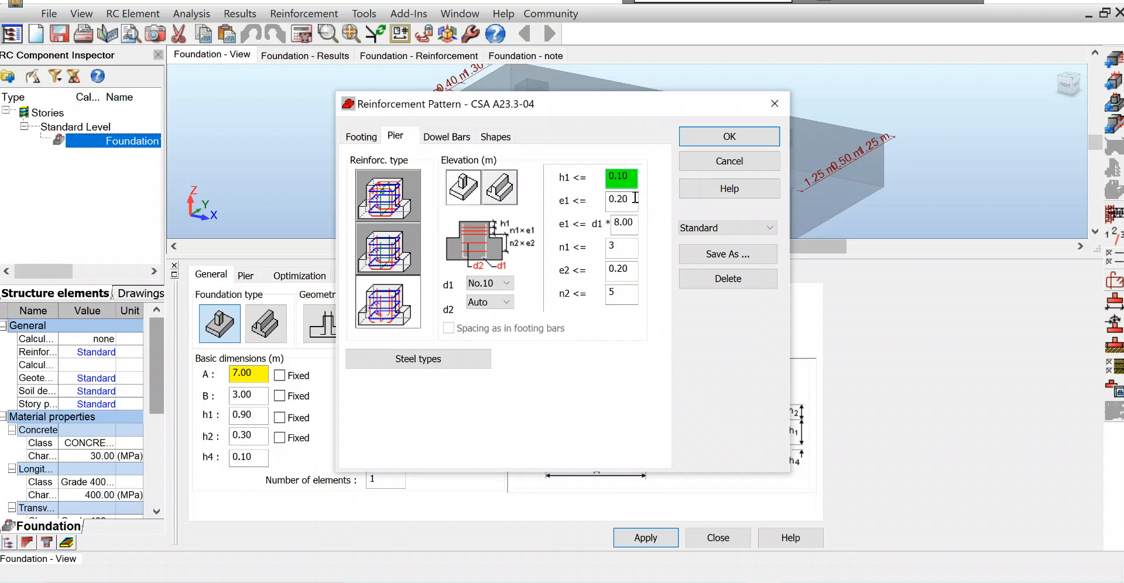
- Set the pier's n1 and n2 limits to 4 and its d1 bar size to No.20
left_click(621, 245)
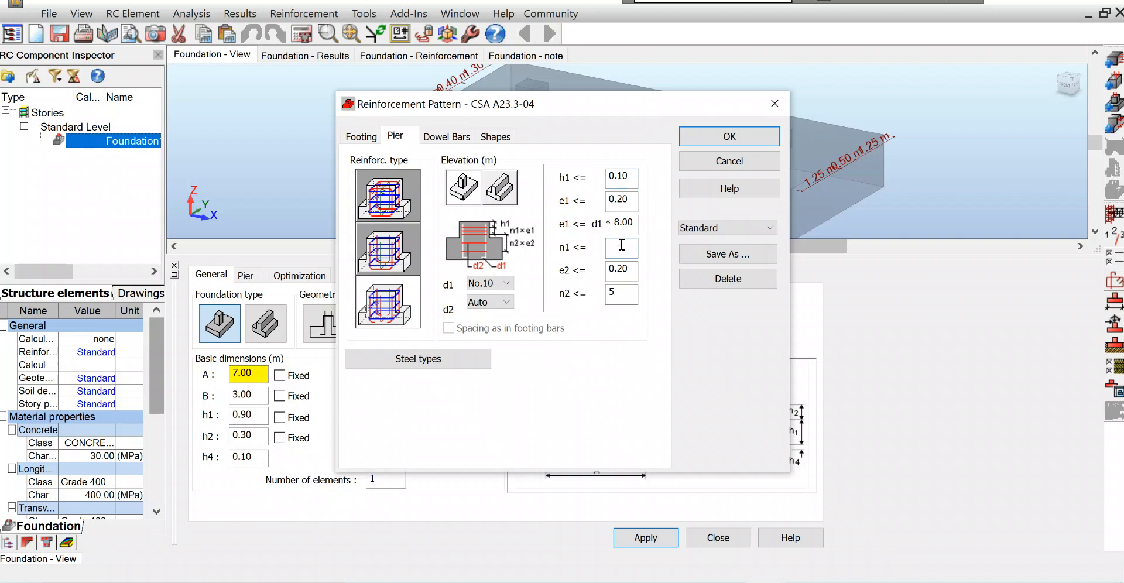
type("4")
type("4")
left_click(506, 283)
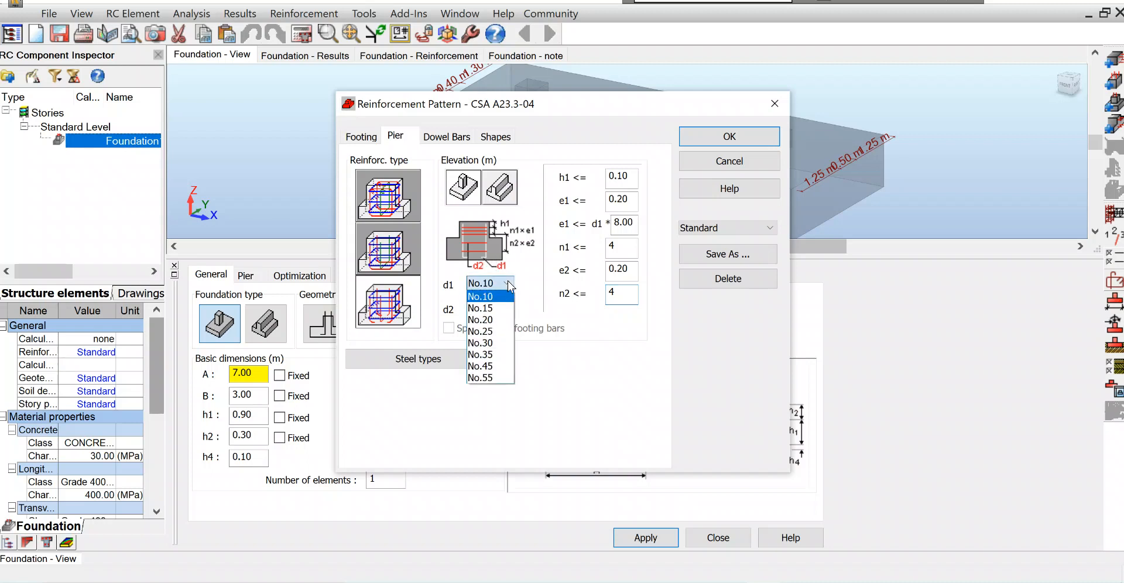
left_click(503, 320)
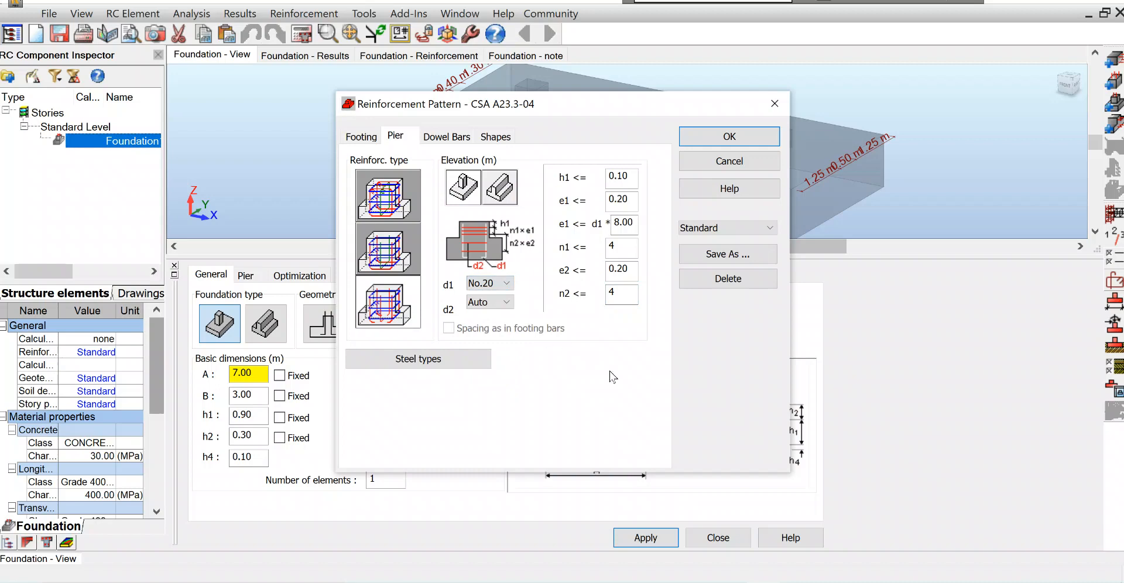
- Set the steel type of the pier's longitudinal reinforcement to "As for longitudinal reinforcement" and accept the steel types
left_click(451, 366)
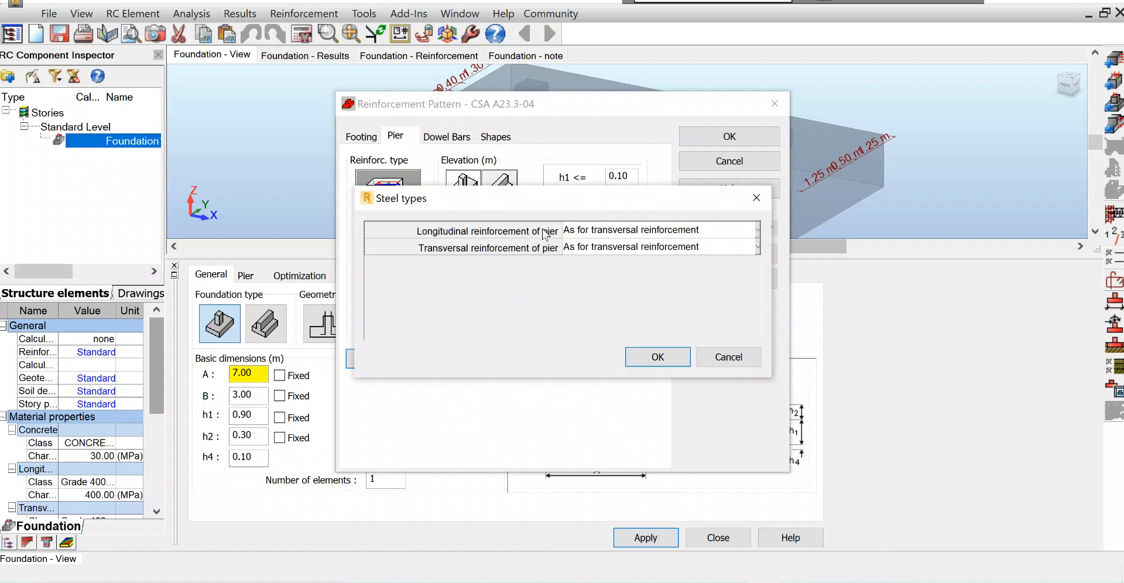
left_click(758, 229)
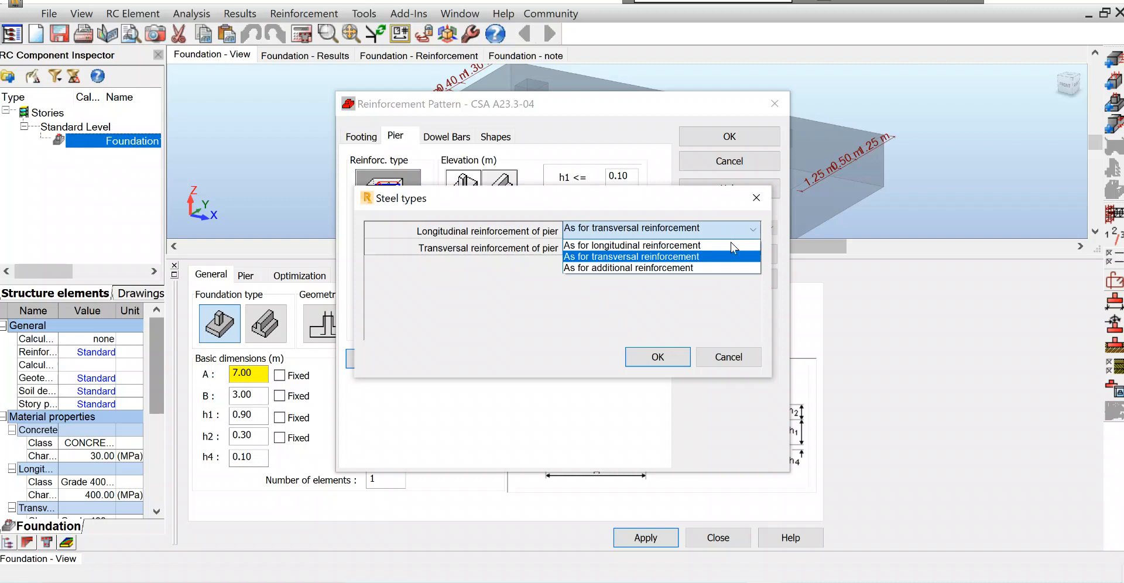
left_click(693, 247)
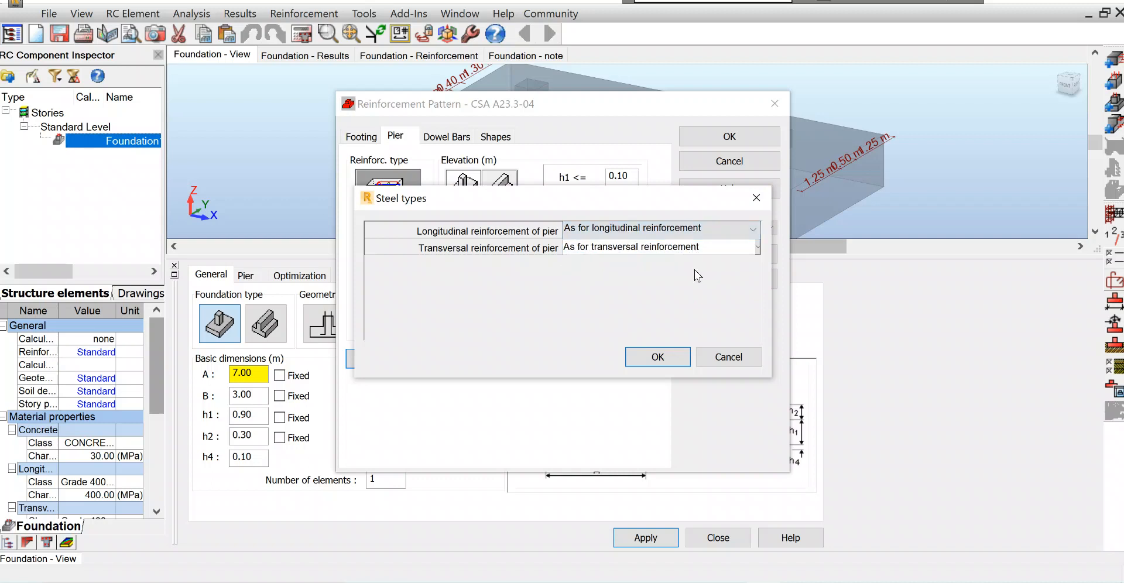
left_click(756, 232)
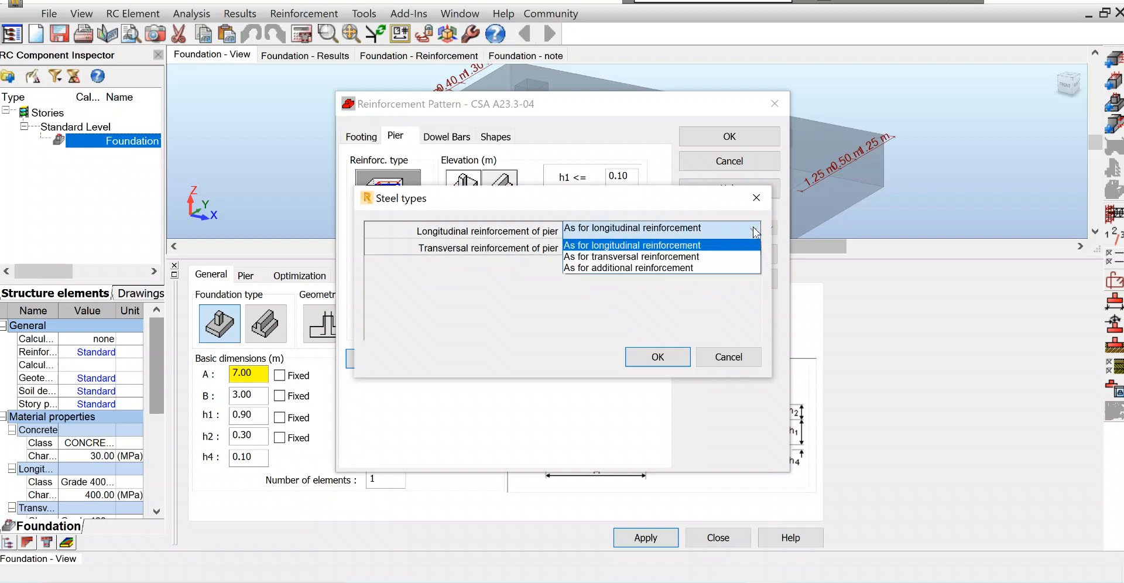
left_click(592, 300)
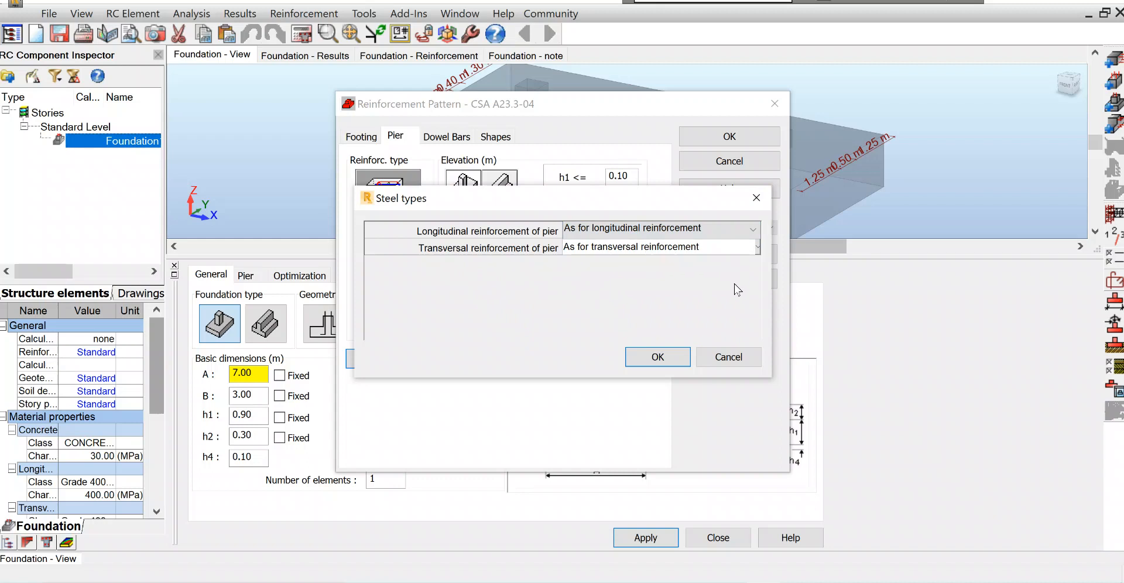
left_click(657, 358)
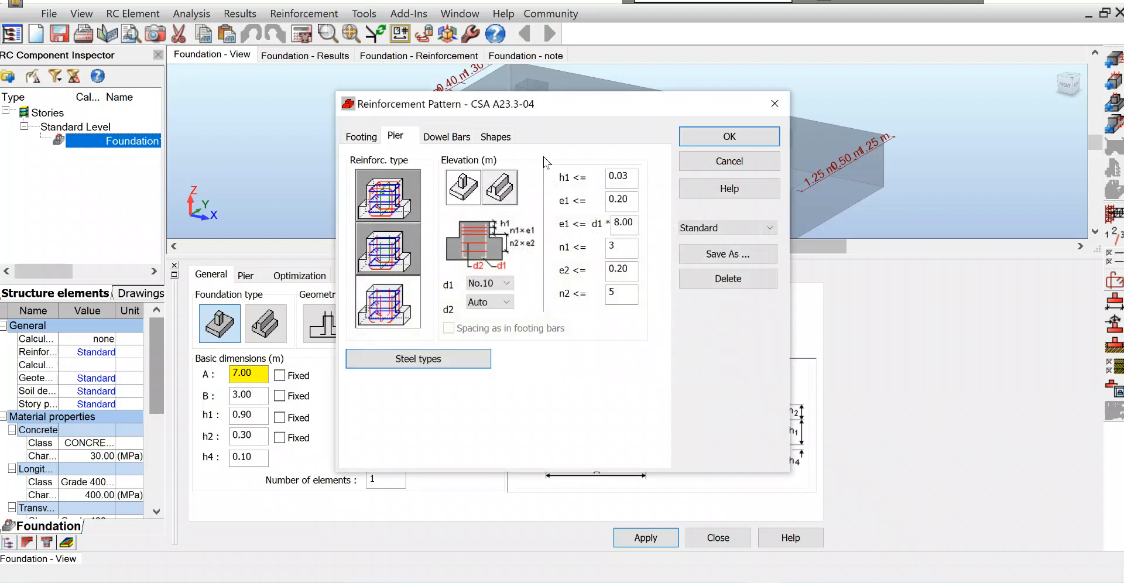
- Turn on the dowel bars' connection to column/walls and set their minimum length to 1 m and 40 times d
left_click(443, 139)
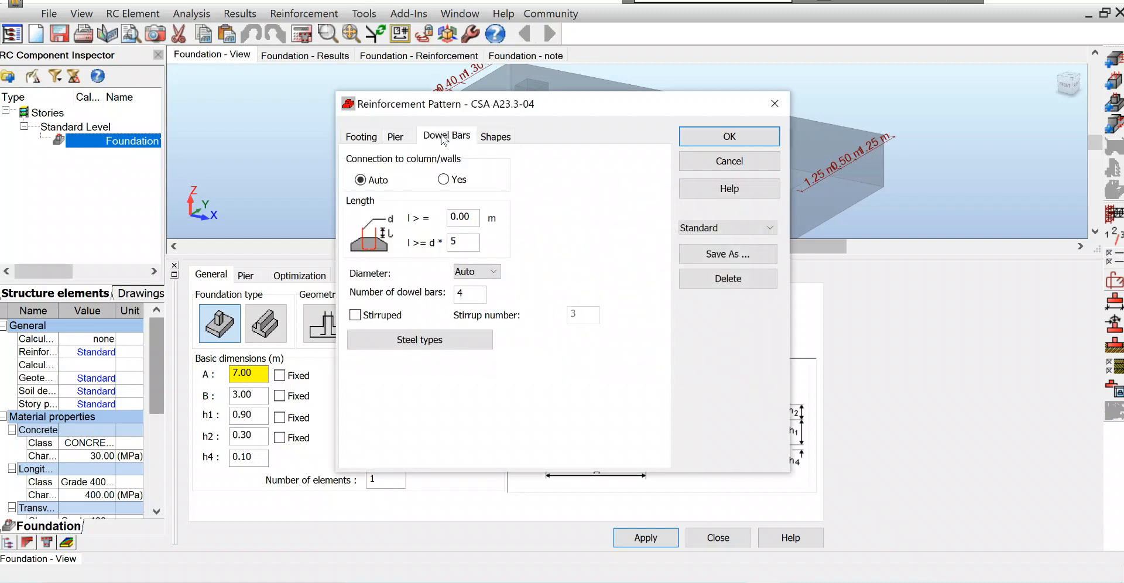
left_click(443, 180)
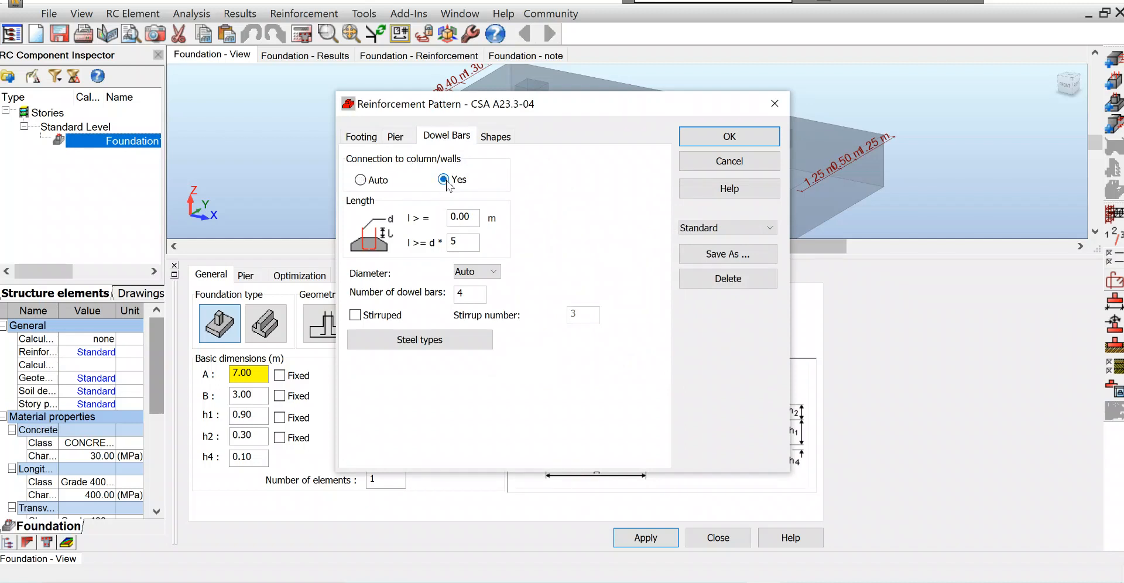
double_click(474, 212)
left_click_drag(474, 212, 452, 215)
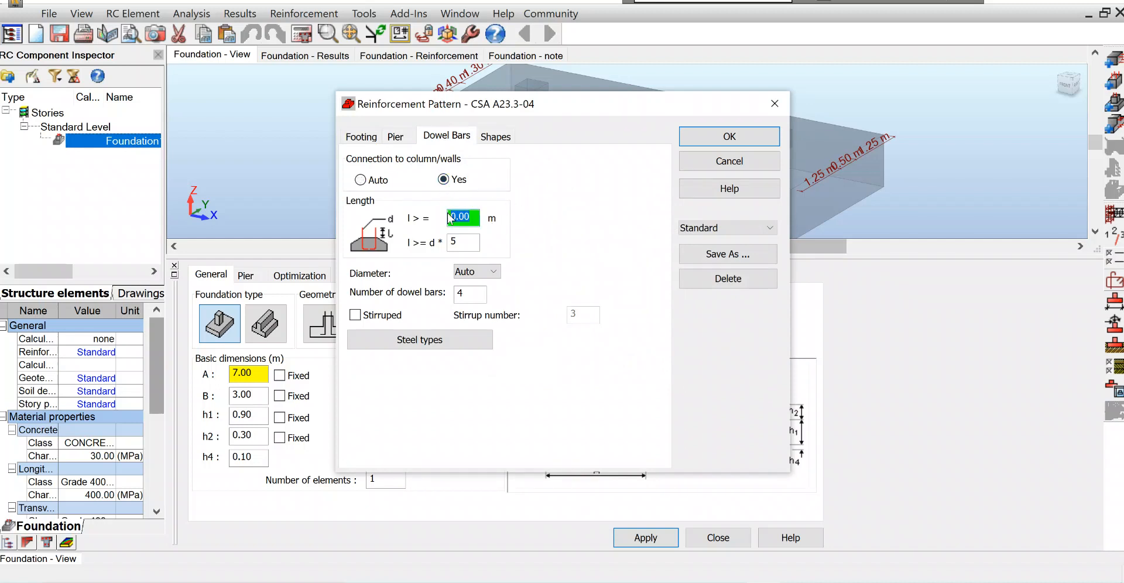
type("0")
left_click(458, 241)
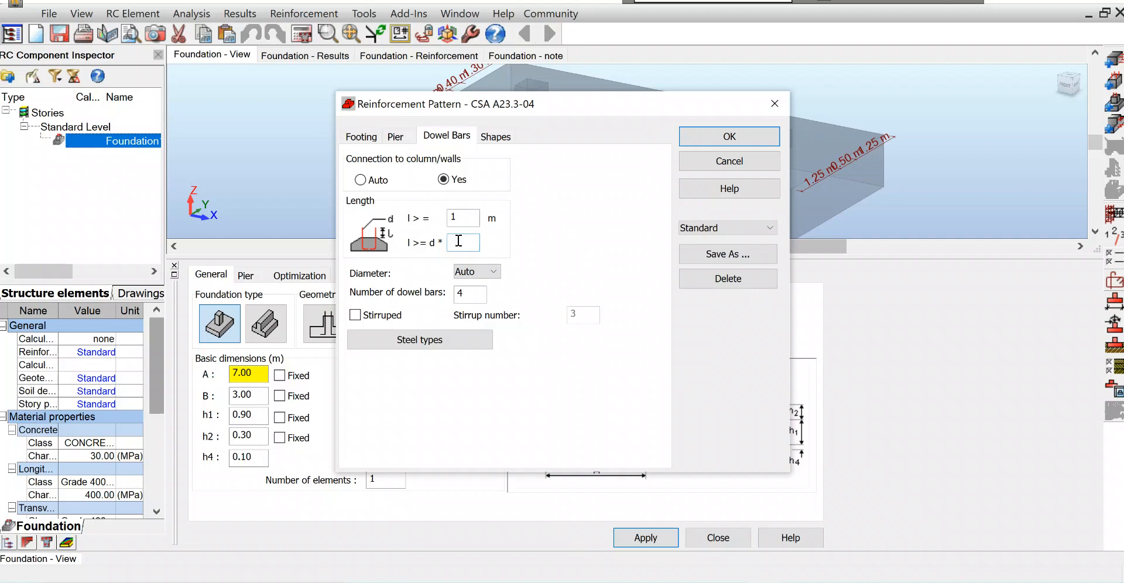
type("40")
- Set the dowel bar diameter to No.20 and the number of dowel bars to 8
left_click(494, 272)
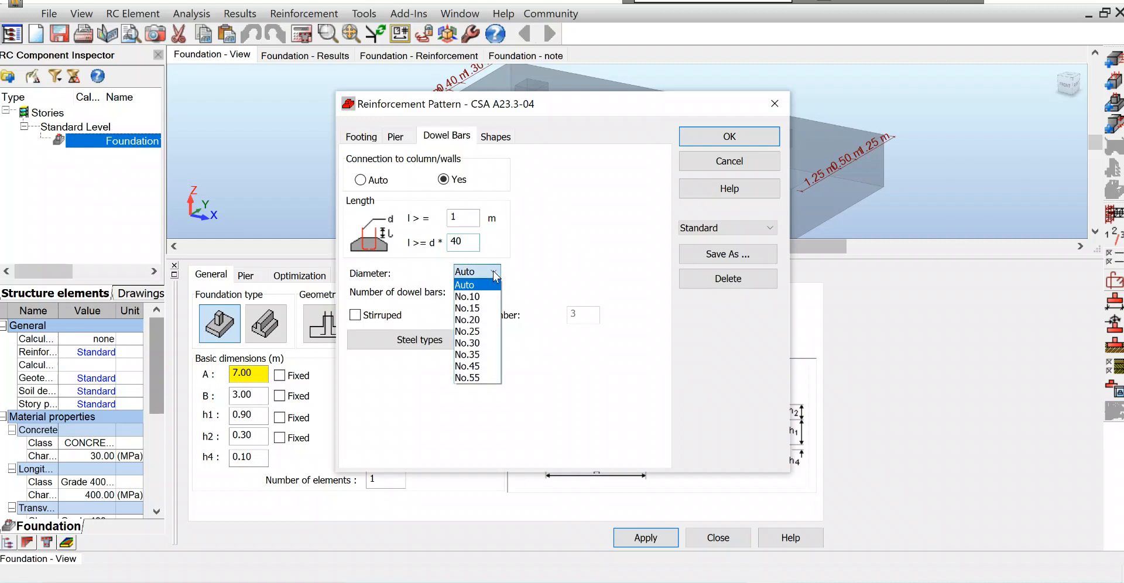
left_click(490, 320)
left_click(473, 294)
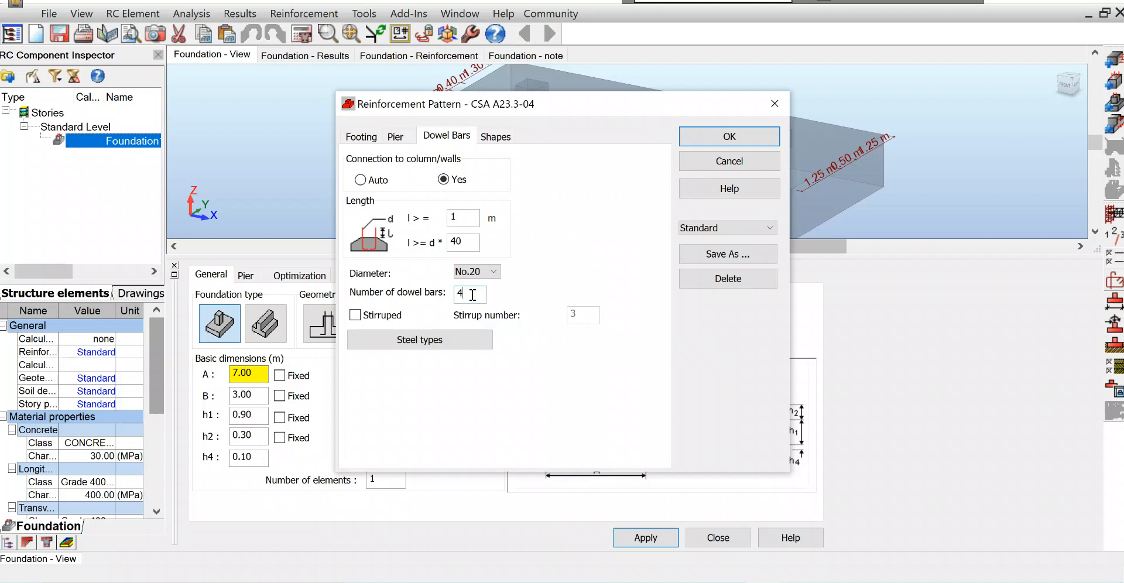
type("8")
- Make the dowel bars stirruped with a stirrup number of 4, and accept their steel type as for longitudinal reinforcement
left_click(361, 316)
left_click(581, 310)
type("4")
left_click(480, 349)
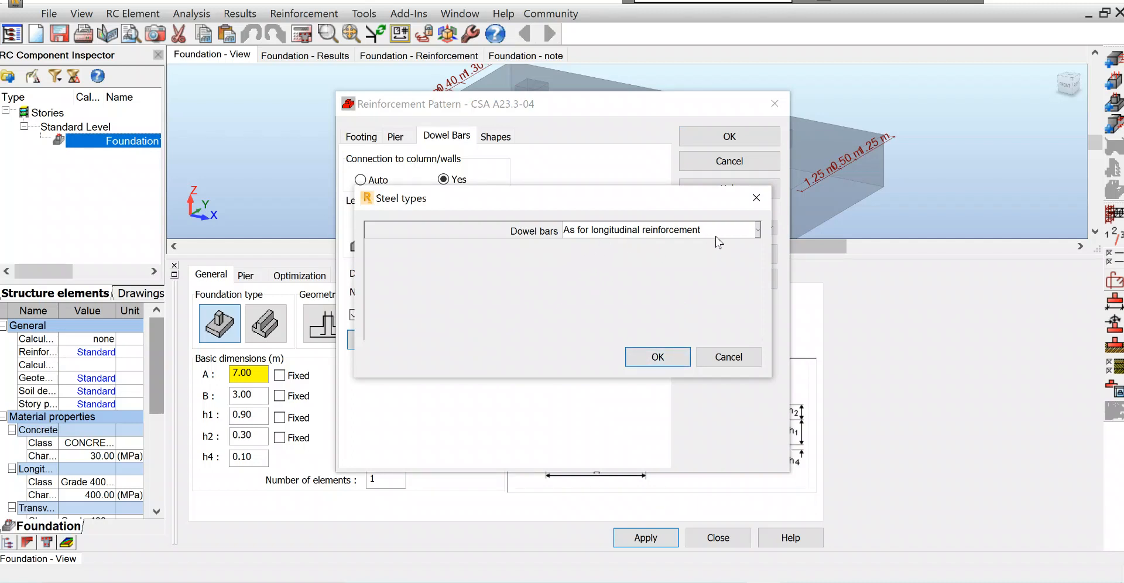
left_click(657, 354)
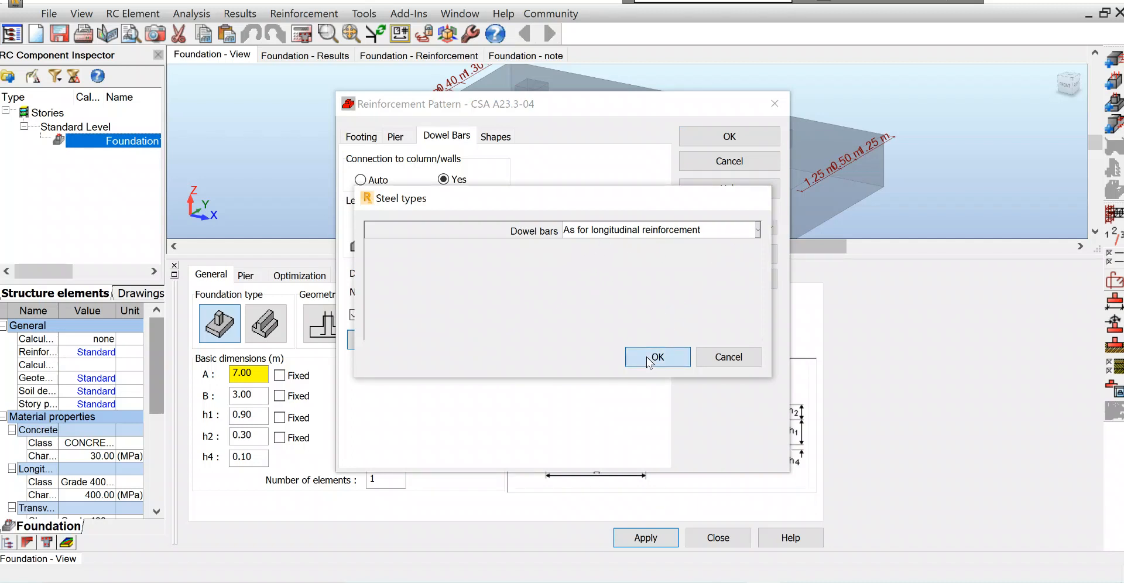
- In the bar shapes, enable a minimum hook base length of 0.5 cm, select the dowel bar shape, and accept the reinforcement pattern
left_click(495, 138)
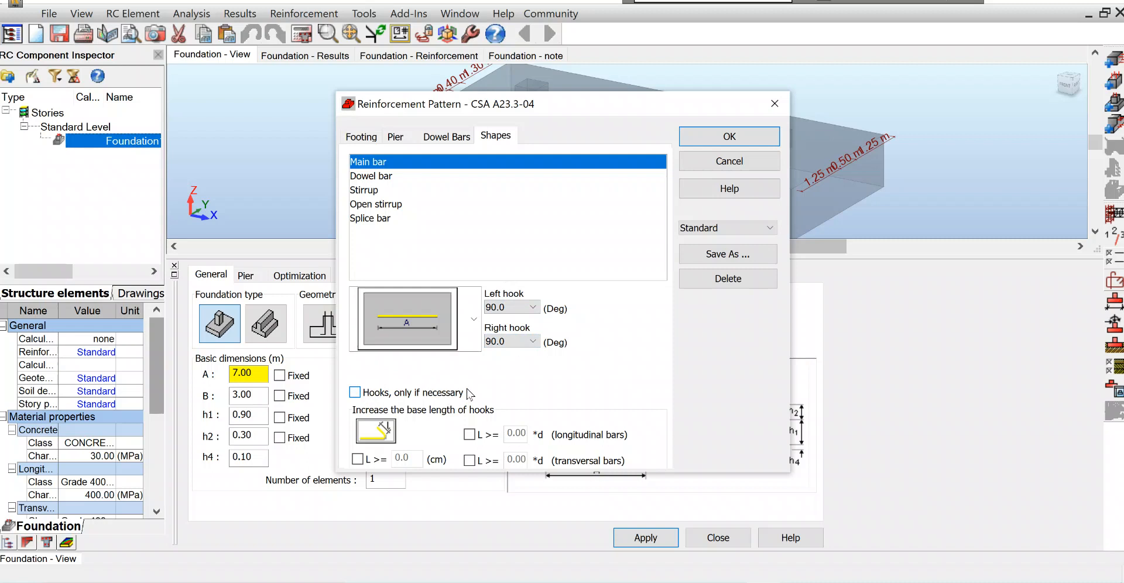
left_click(358, 460)
left_click(414, 457)
left_click(383, 177)
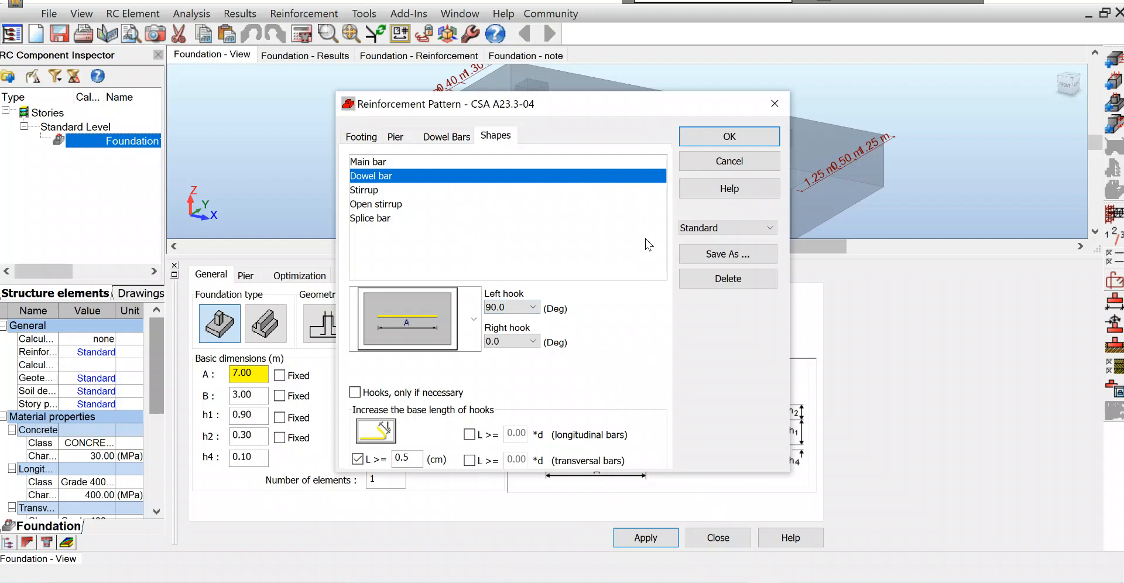
left_click(722, 139)
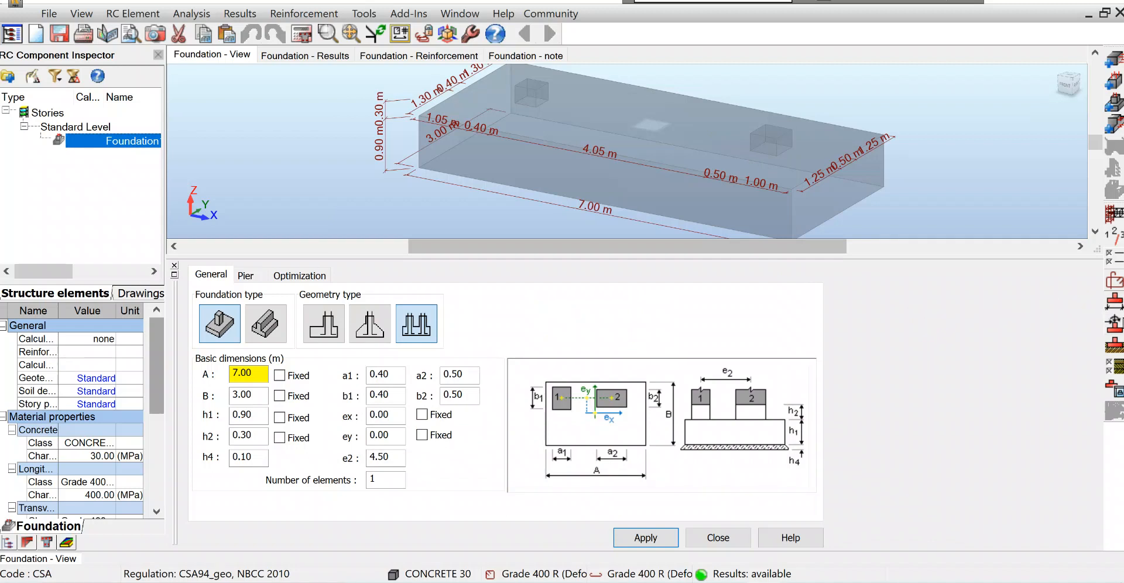
- Open the foundation load definition and review the service dead and live loads of both columns in the hand-calculation PDF
left_click(1115, 327)
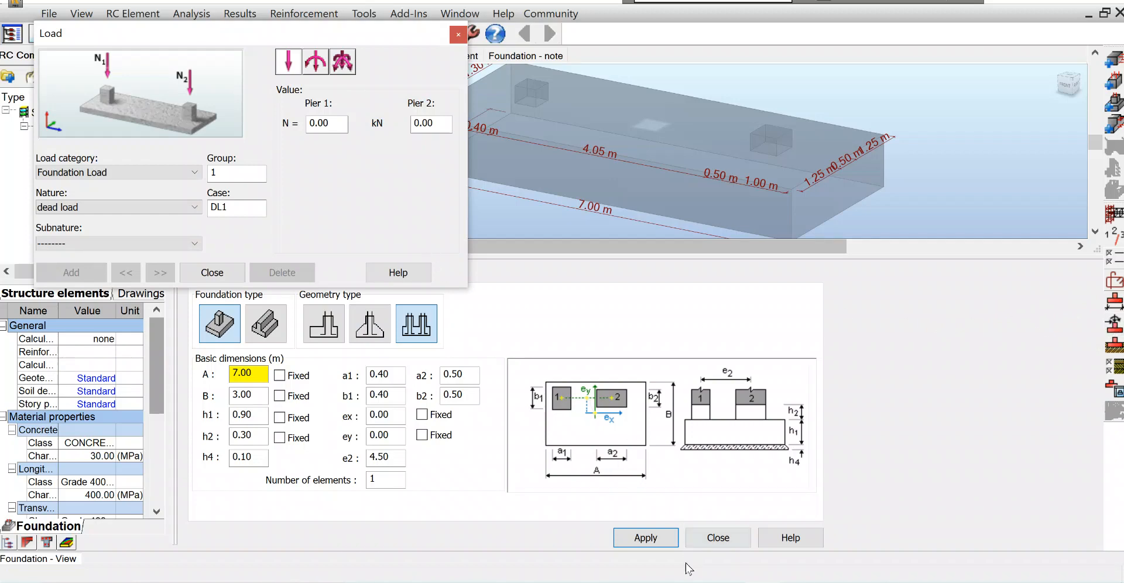
key("alt+Tab")
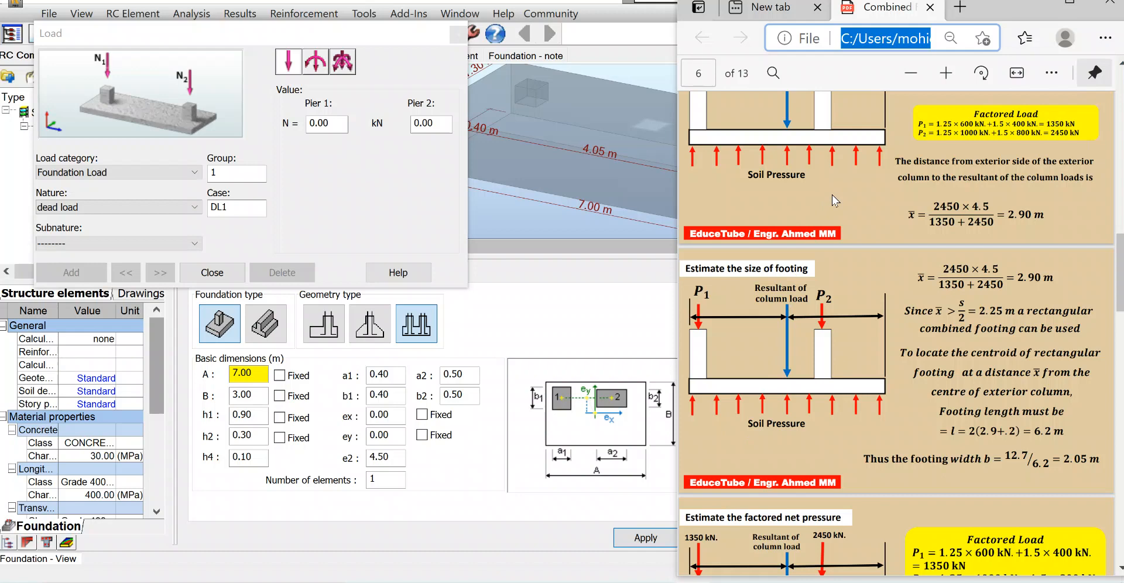
scroll(898, 251, "down", 4)
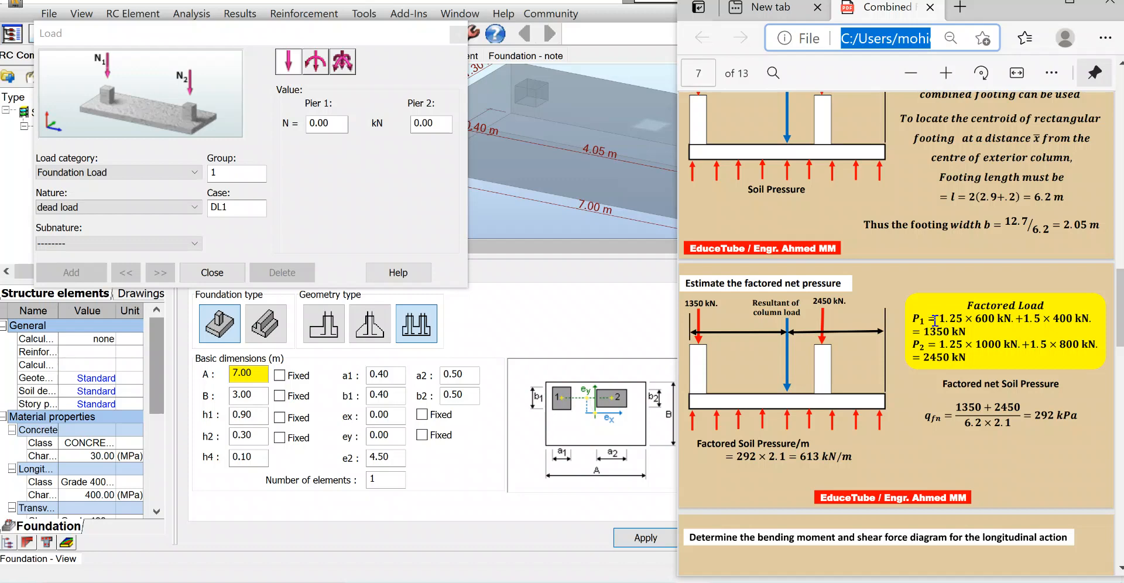
scroll(936, 321, "up", 9)
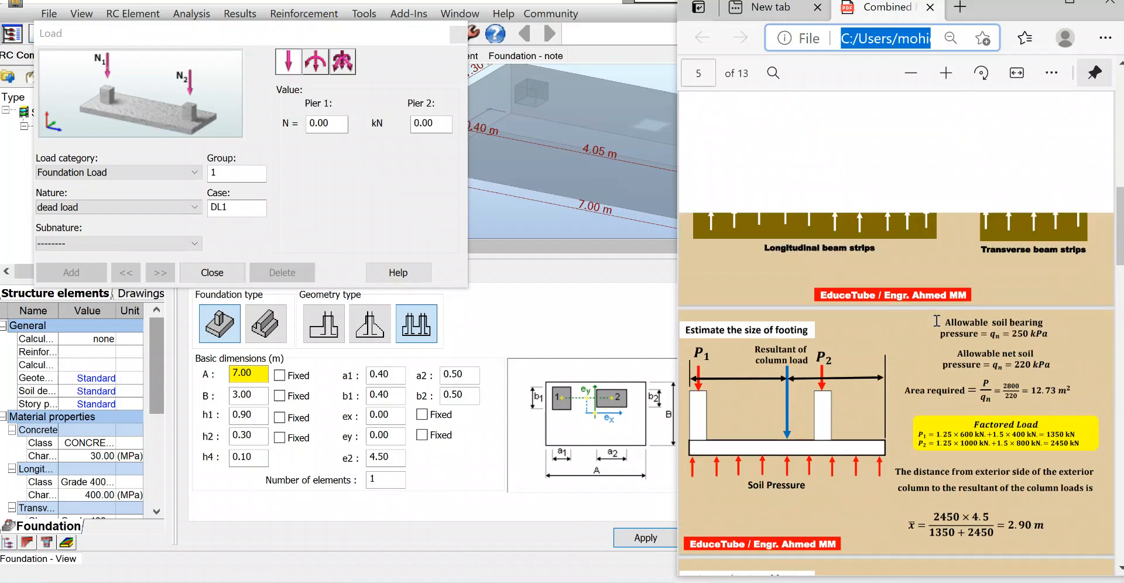
scroll(936, 322, "up", 4)
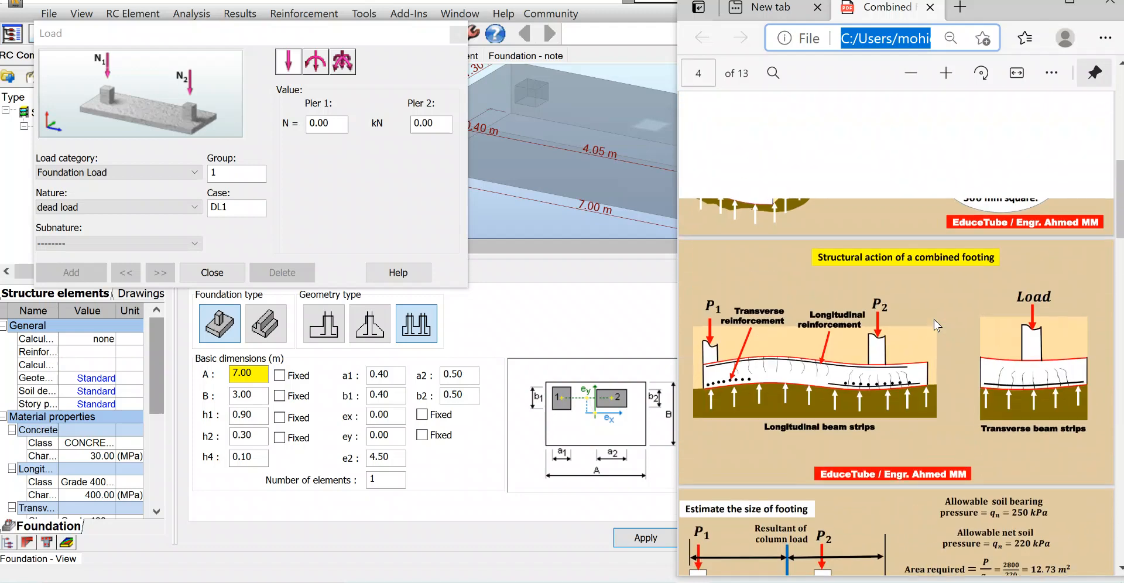
scroll(935, 320, "up", 3)
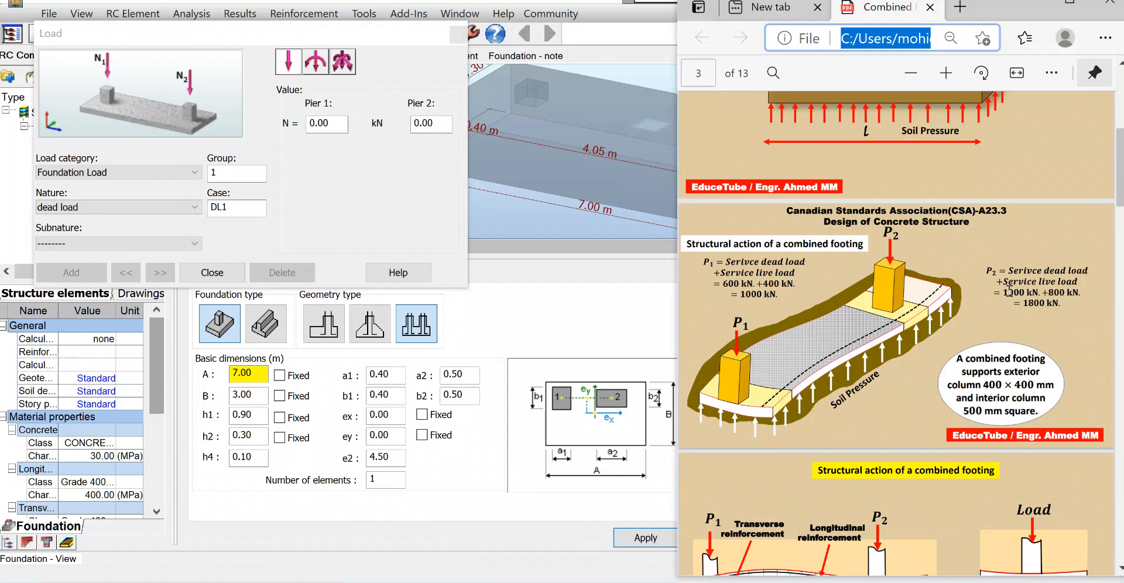
scroll(941, 335, "down", 10)
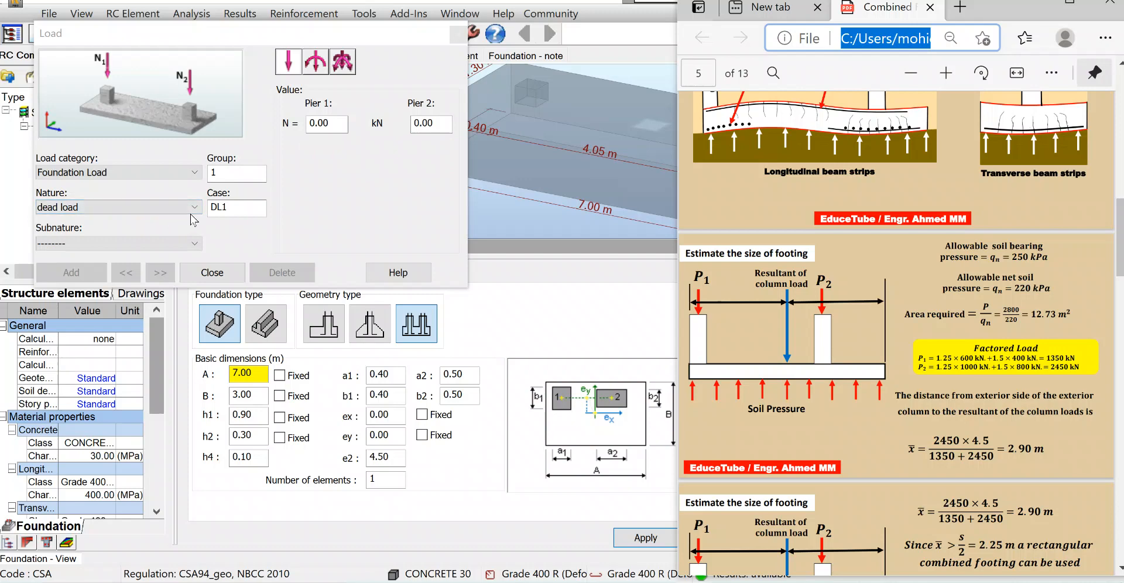
- Add dead load case DL1 with axial loads of 600 kN on pier 1 and 1000 kN on pier 2
left_click(336, 123)
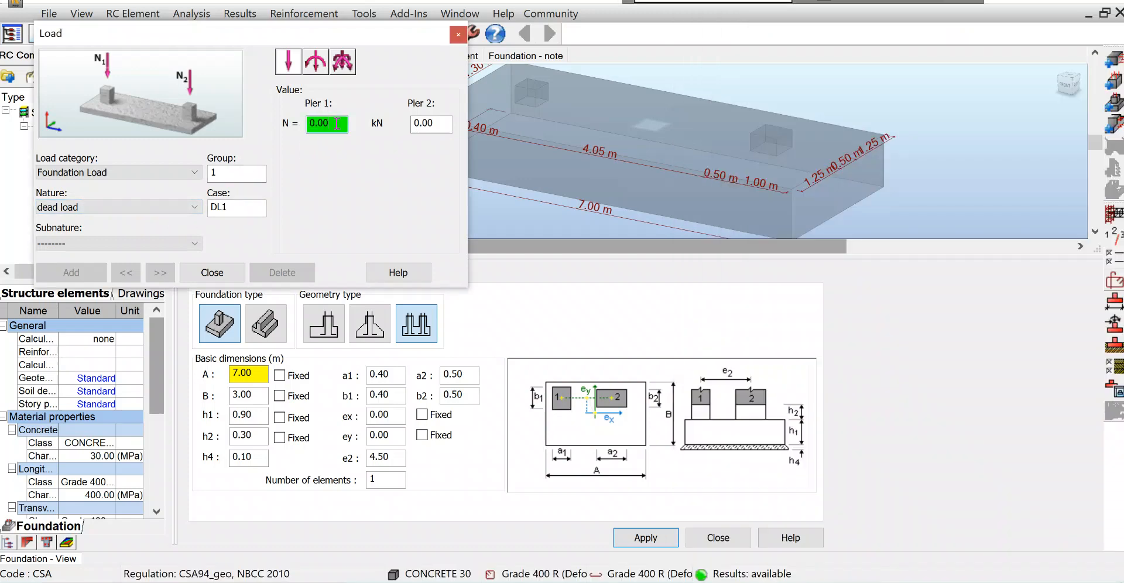
type("0.")
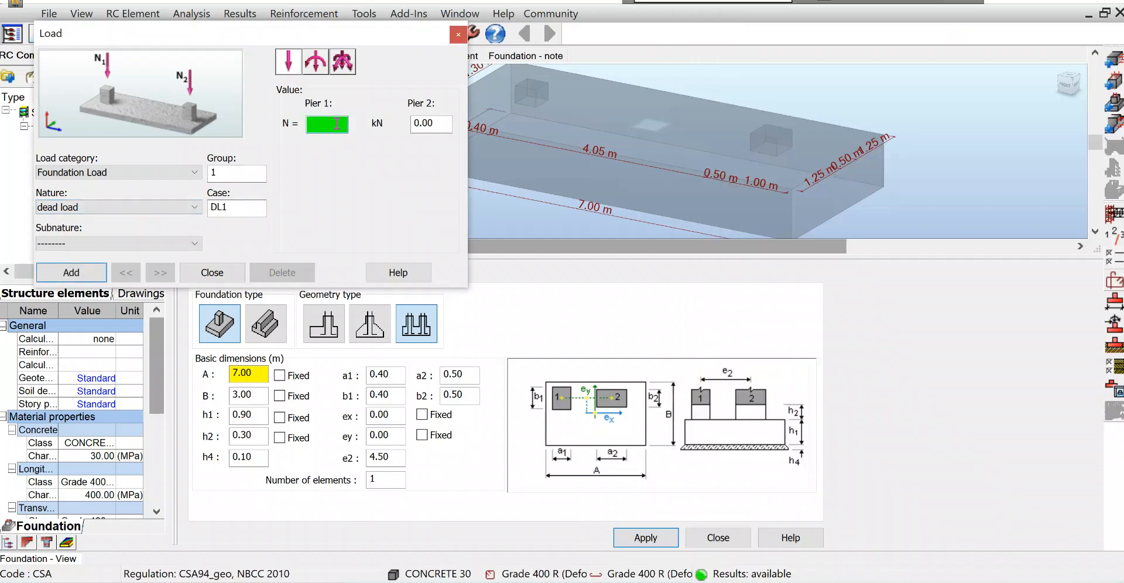
type("600")
left_click(438, 123)
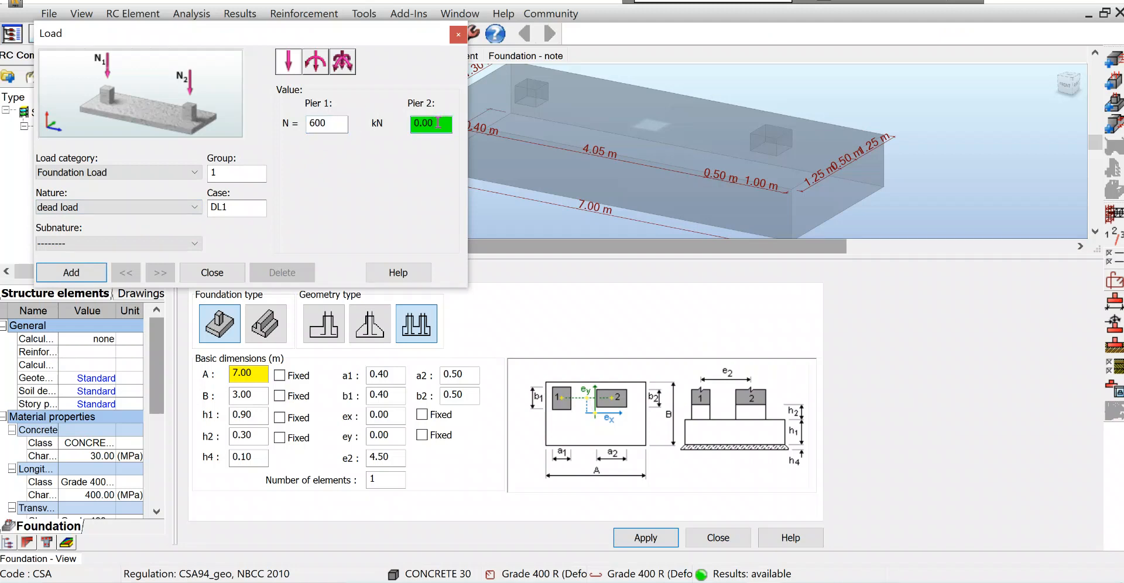
key("BackSpace")
key("BackSpace")
key("BackSpace")
type("1000")
left_click(83, 272)
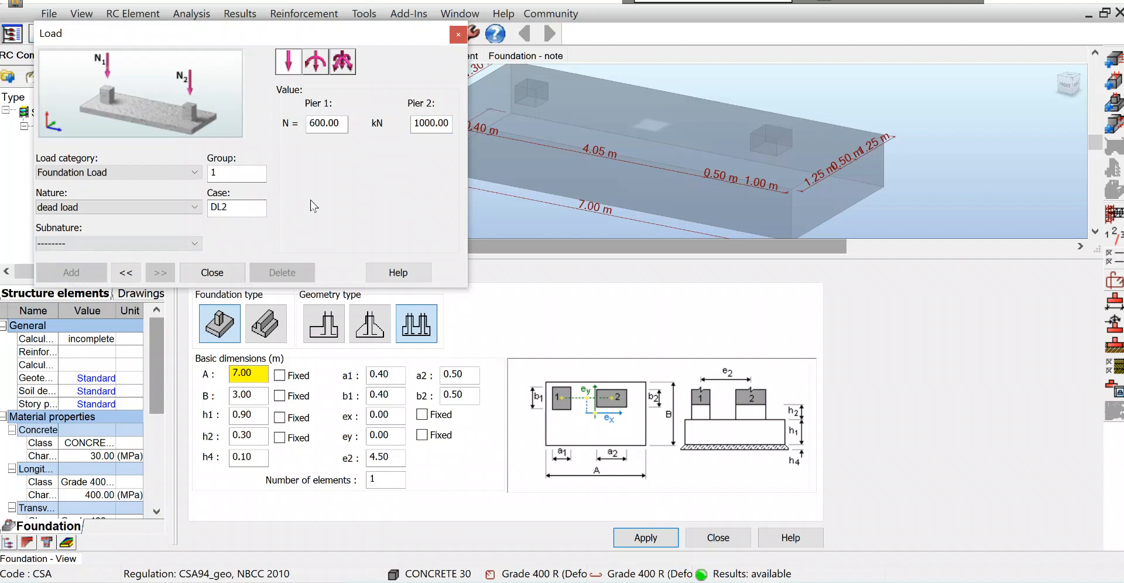
- Add live load case LL1 with axial loads of 400 kN on pier 1 and 800 kN on pier 2, and close the load definition
left_click(194, 210)
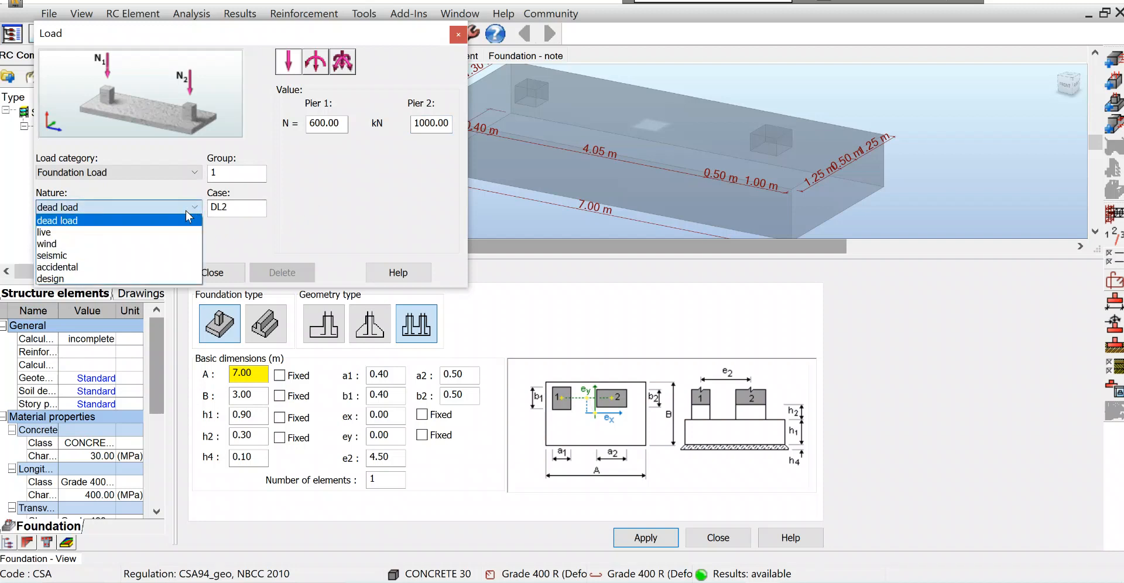
left_click(138, 237)
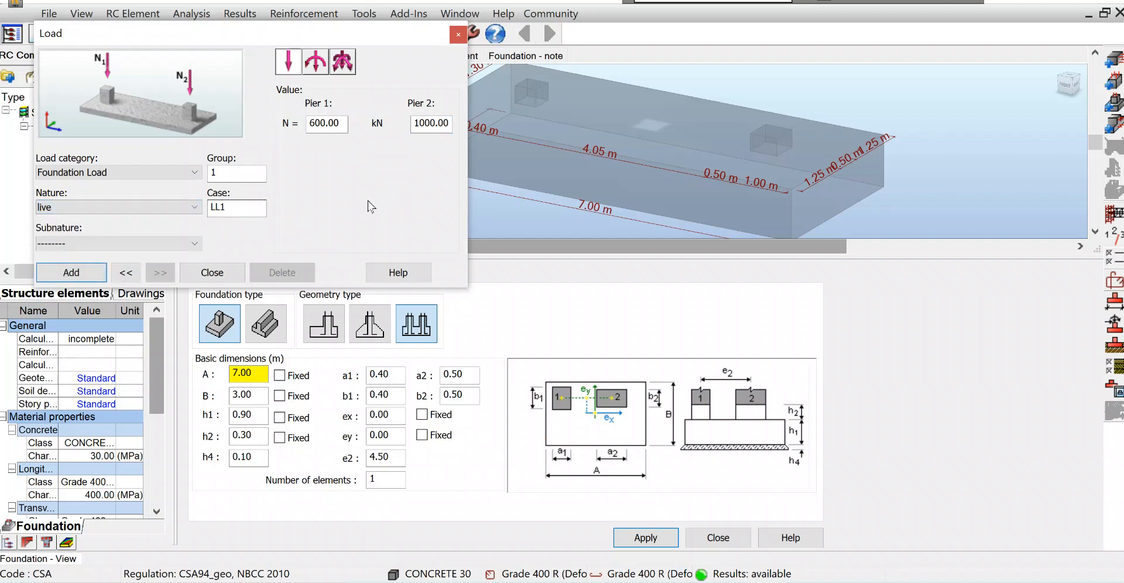
key("alt+Tab")
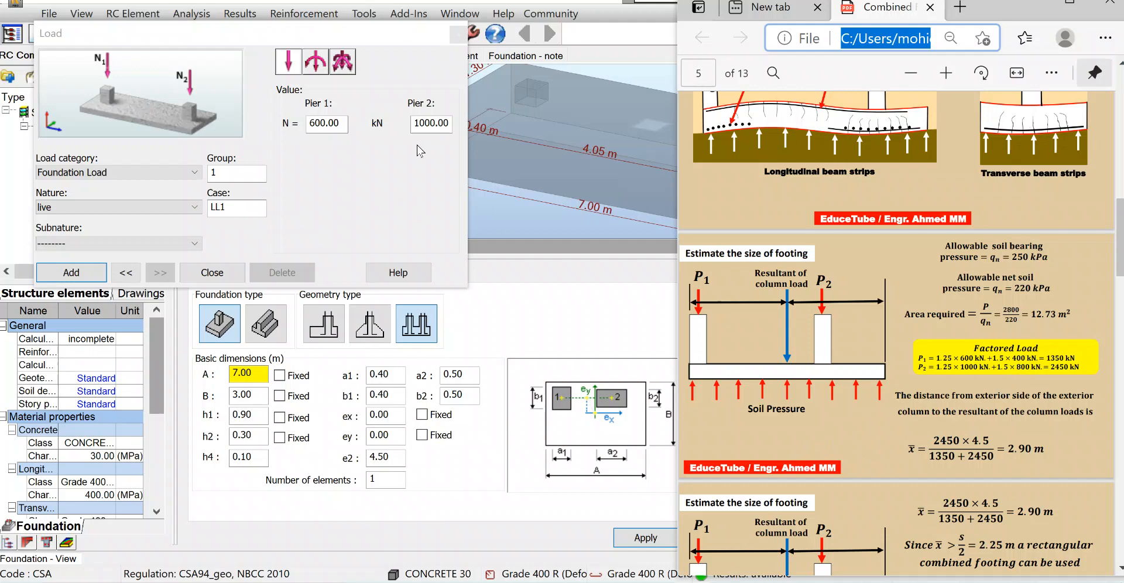
left_click(325, 125)
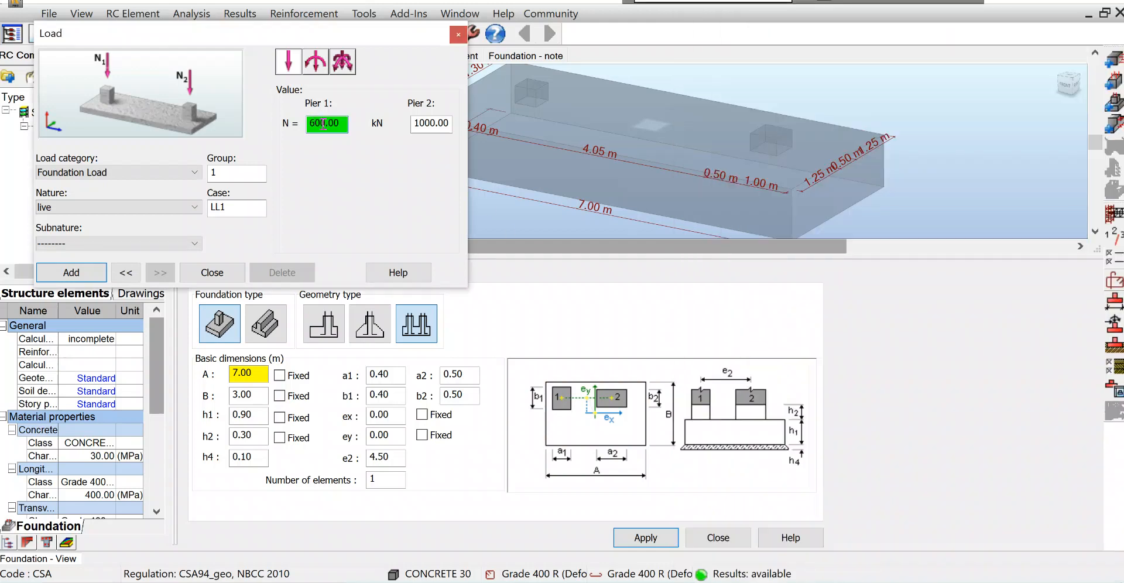
key("BackSpace")
type("4")
left_click(423, 120)
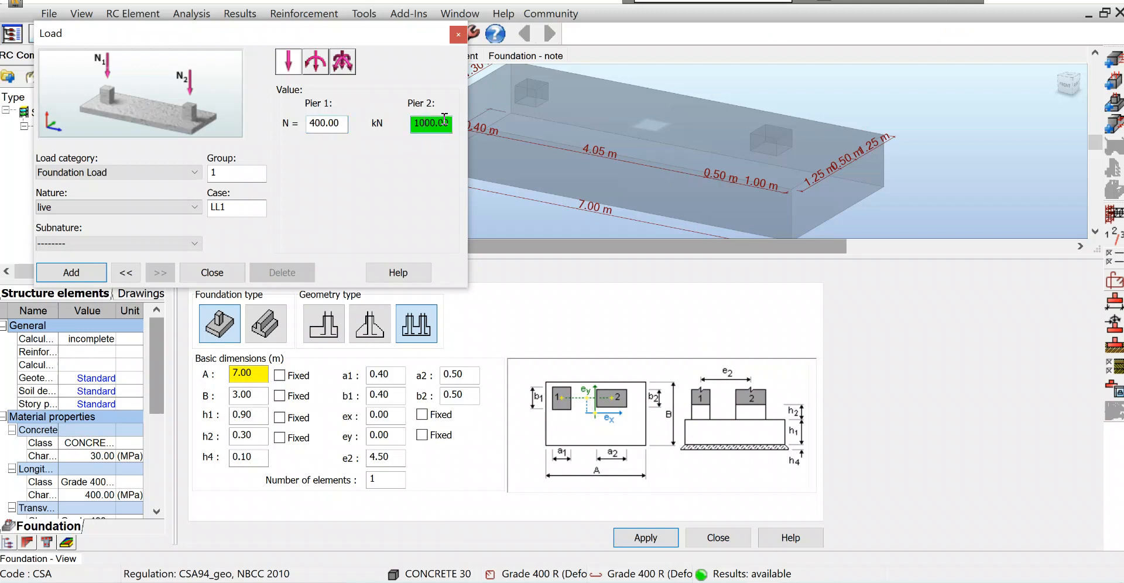
key("BackSpace")
key("BackSpace")
type("8")
left_click(92, 274)
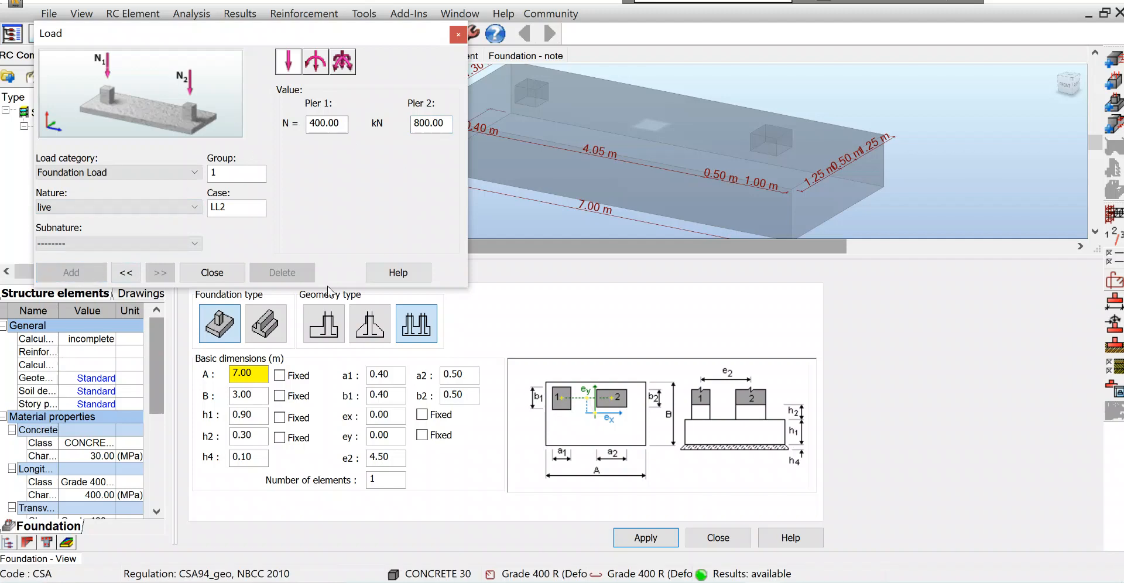
left_click(212, 273)
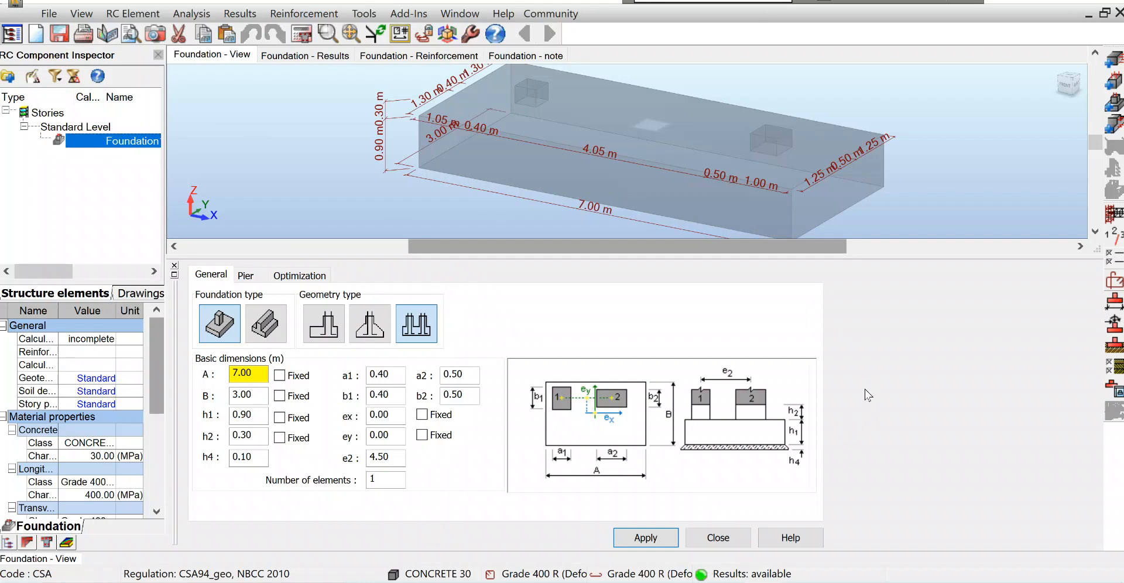
- Open the geotechnical options and look up the factored net soil pressure in the hand-calculation PDF
left_click(1117, 367)
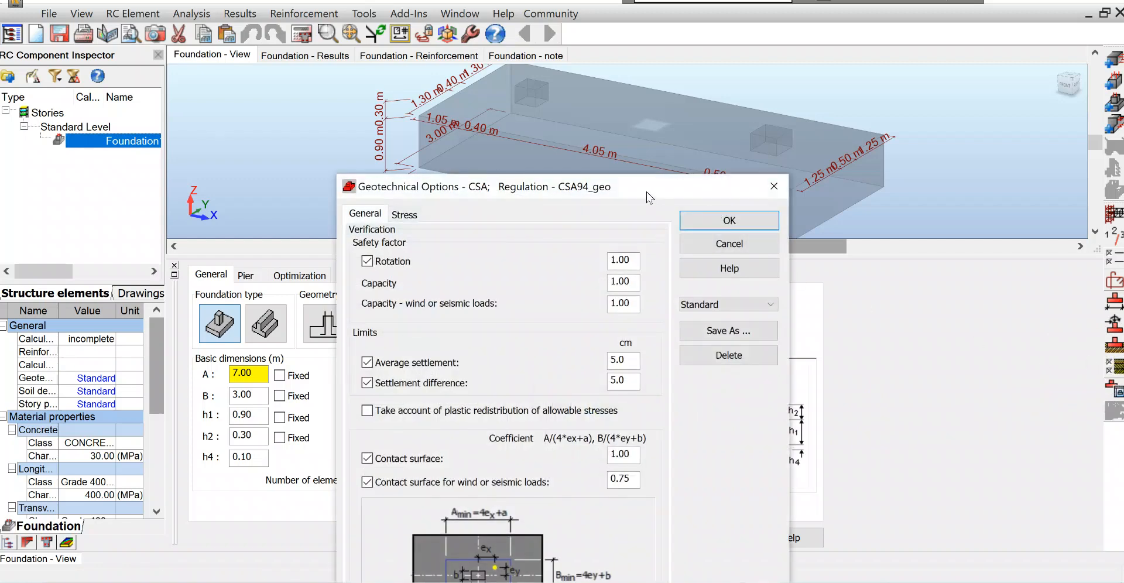
left_click_drag(647, 193, 571, 84)
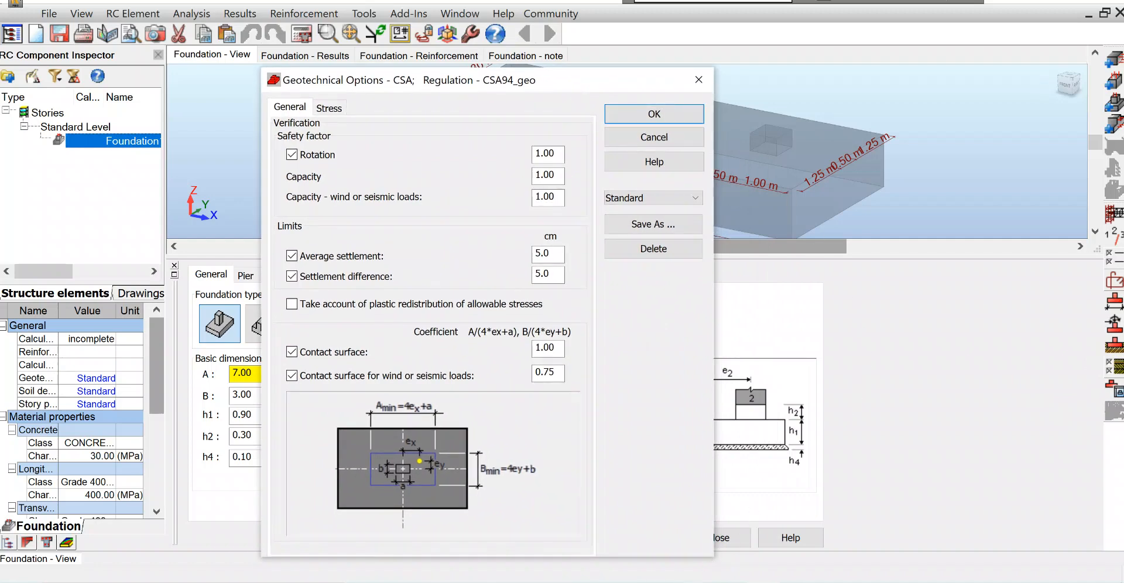
key("alt+Tab")
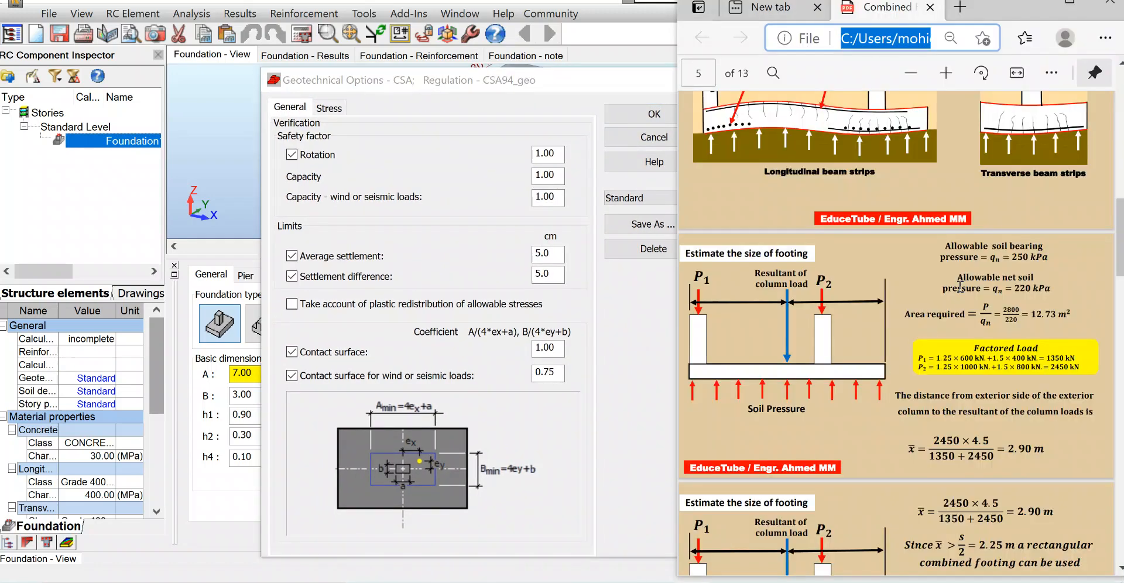
scroll(960, 287, "down", 3)
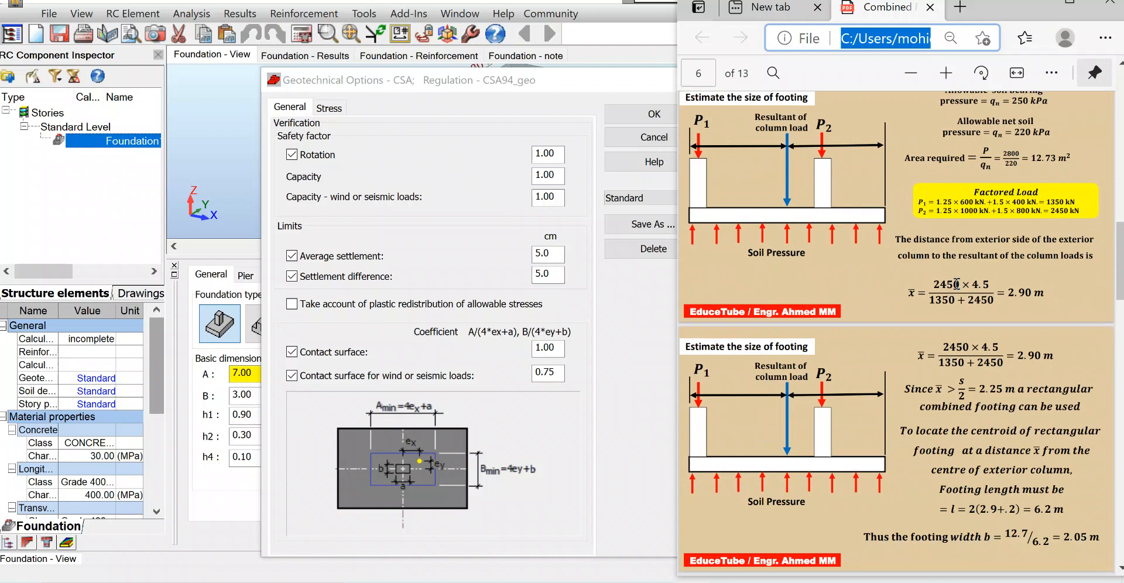
scroll(957, 284, "down", 9)
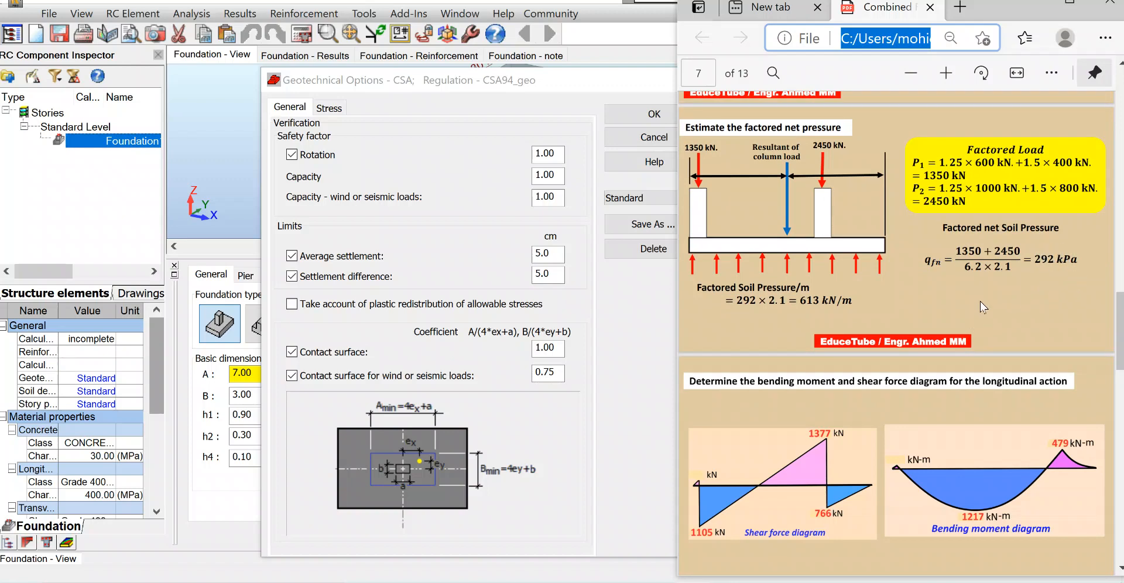
scroll(980, 301, "down", 3)
scroll(979, 303, "up", 9)
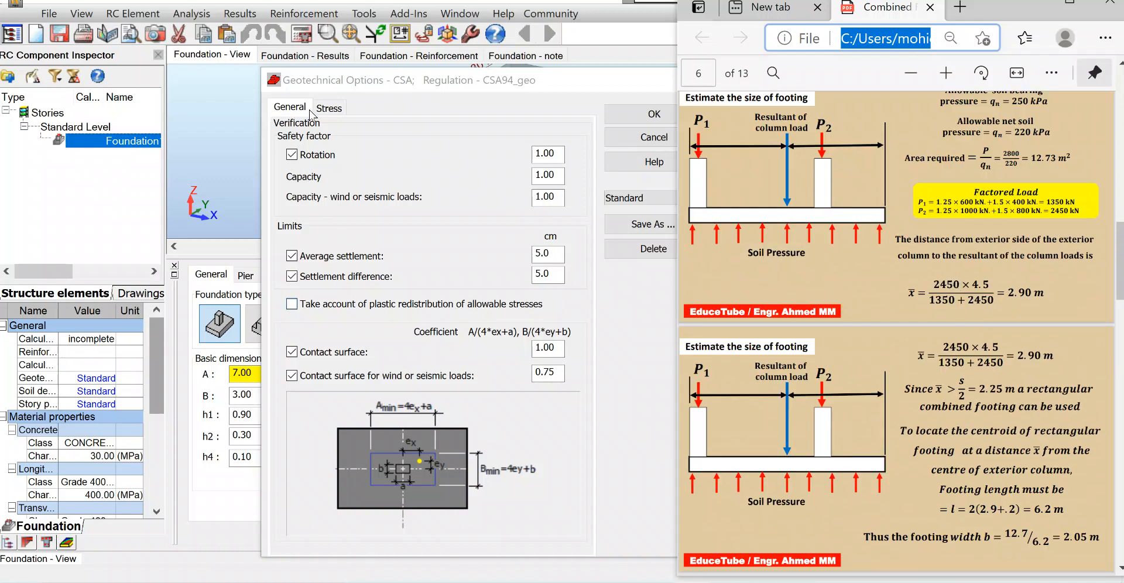
- Set the allowable soil stress to 0.29 MPa, accept the geotechnical options, and calculate the foundation
left_click(329, 108)
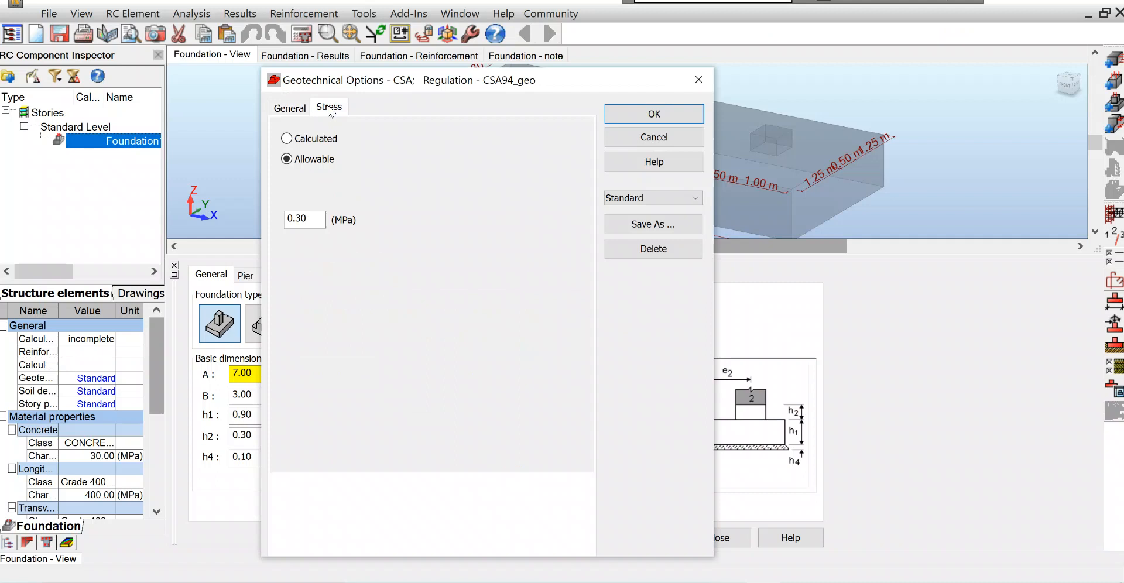
left_click(309, 217)
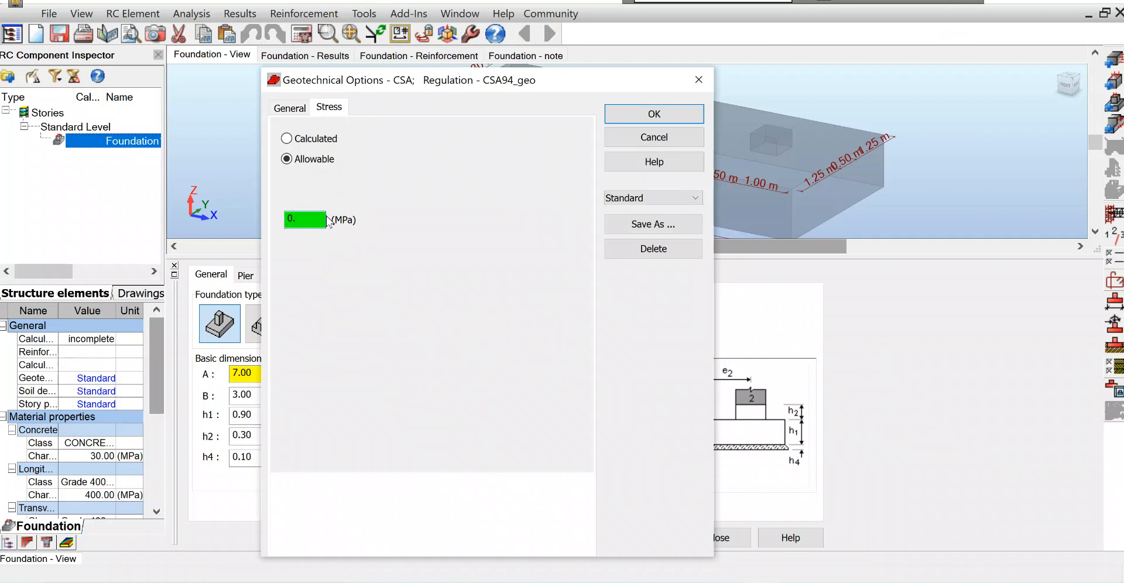
type("0.29")
left_click(629, 120)
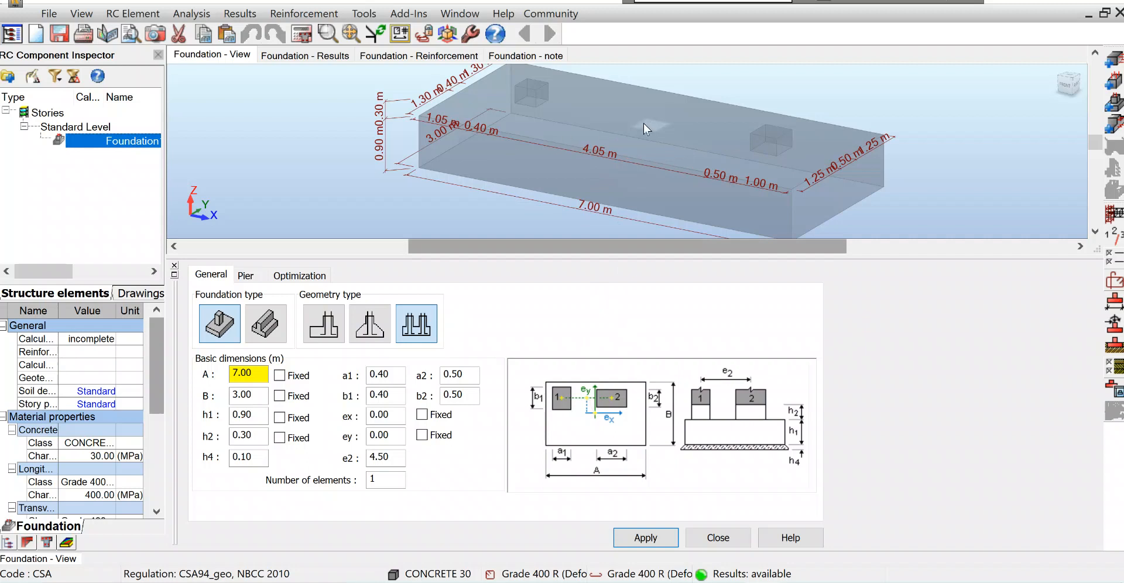
left_click(302, 36)
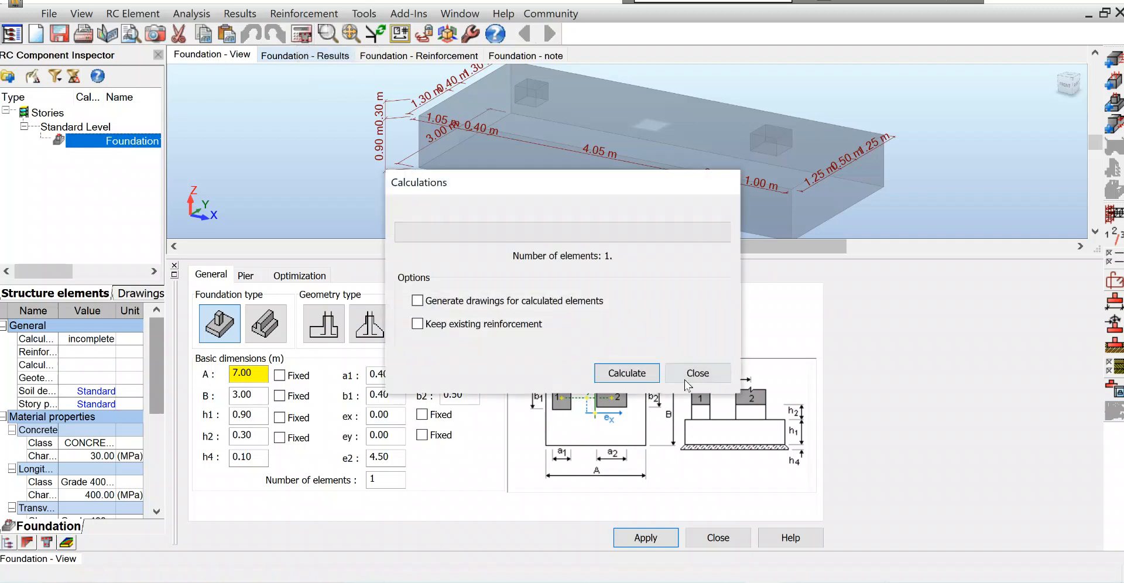
left_click(623, 373)
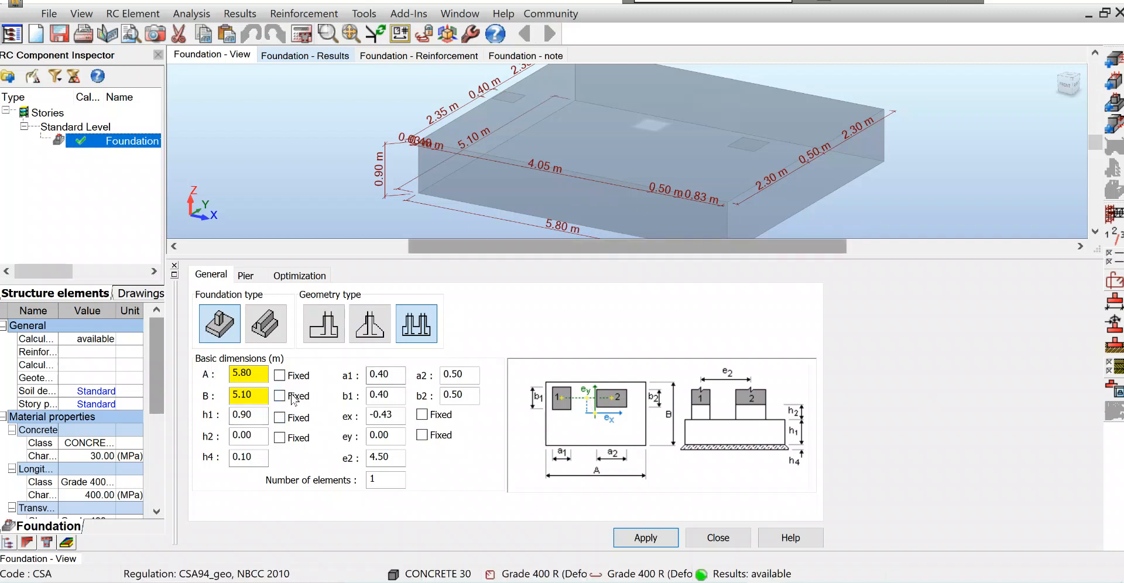
- Set the footing thickness h1 to 1.1 m, apply it, and recalculate the foundation
double_click(242, 413)
type("0.90")
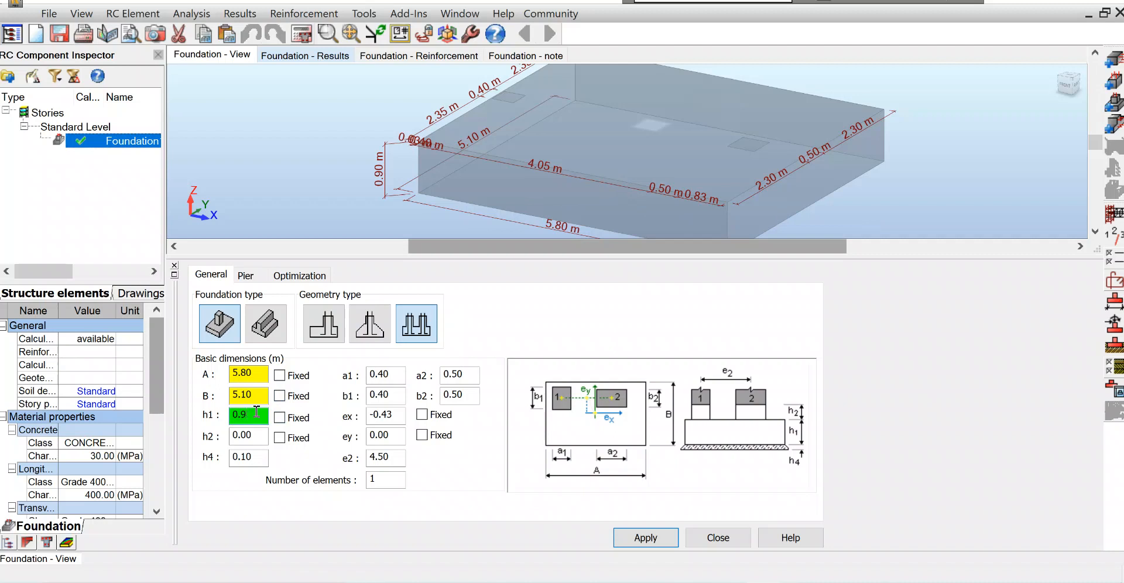
key("BackSpace")
key("BackSpace")
type("1.1")
left_click(644, 540)
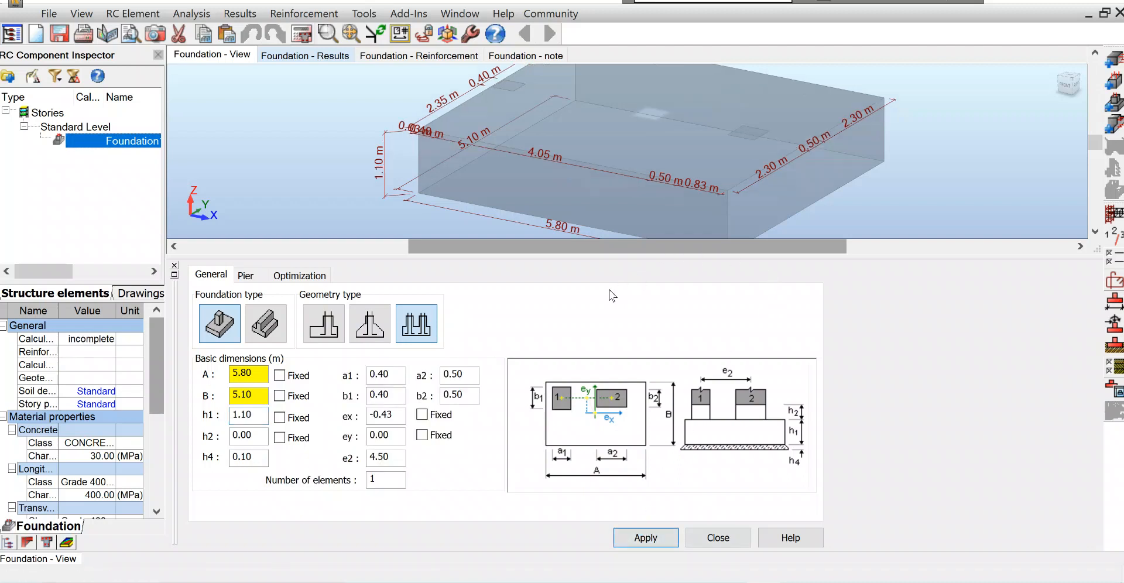
left_click(303, 36)
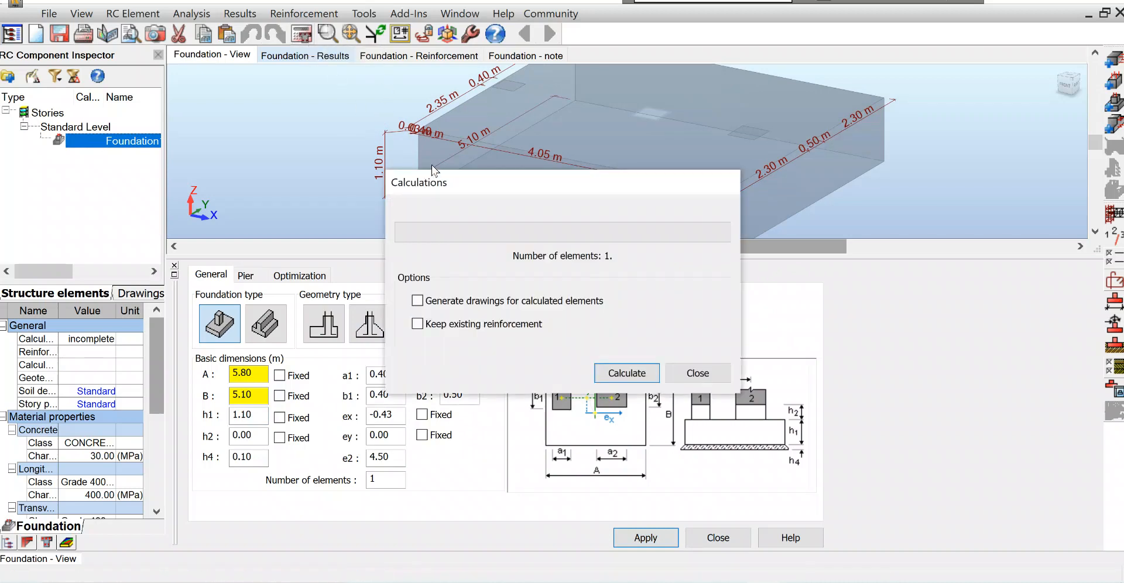
left_click(630, 373)
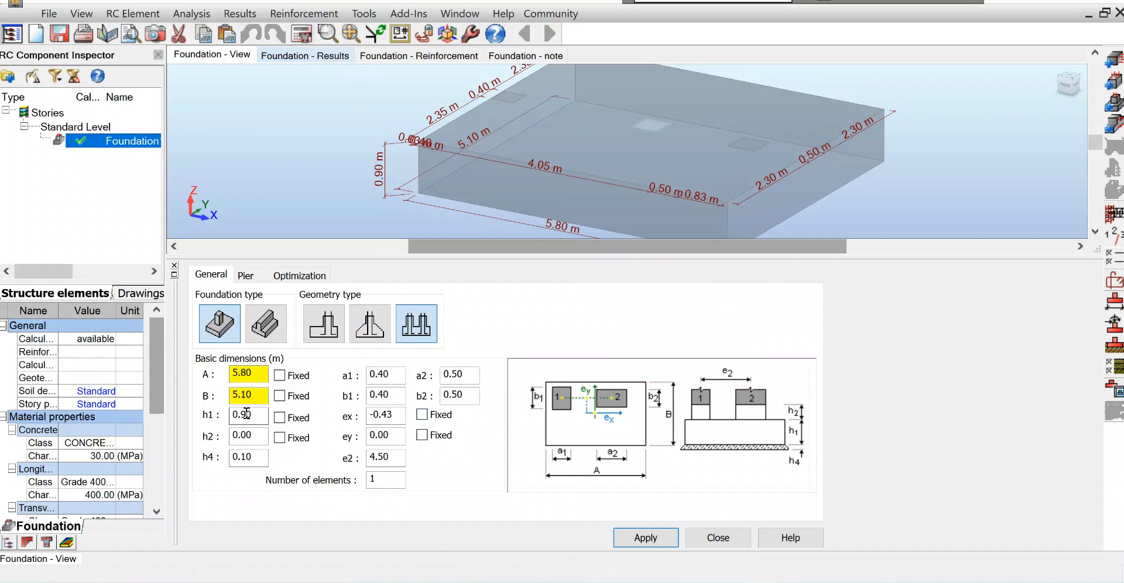
- Limit the shape optimization to a fixed ratio of footing sides with A/B = 1.50, apply it, and recalculate the foundation
left_click(253, 393)
left_click(295, 278)
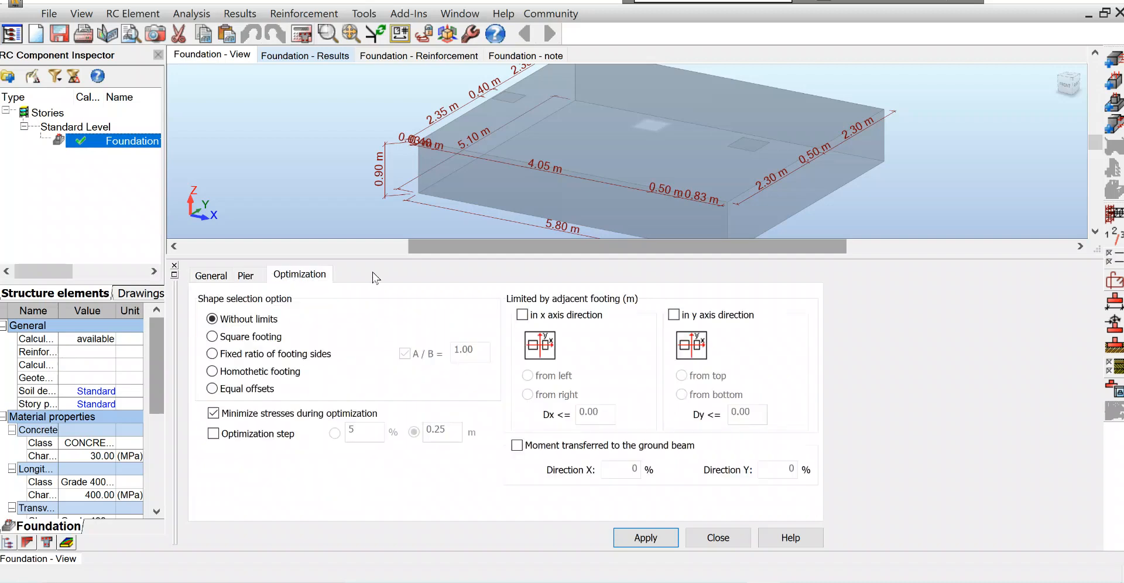
left_click(213, 355)
type("1")
left_click(645, 538)
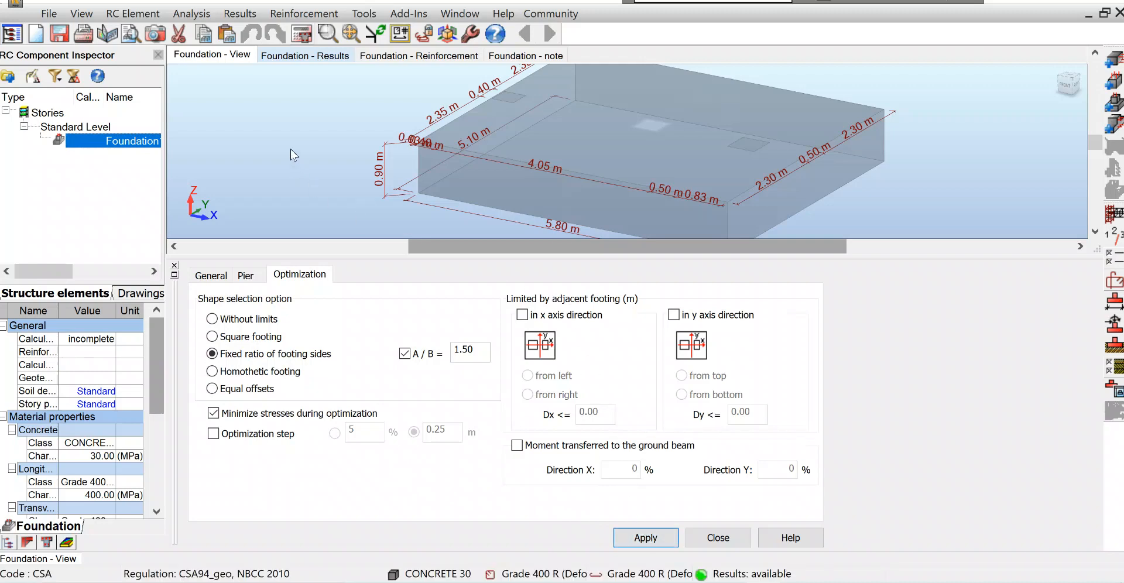
left_click(305, 33)
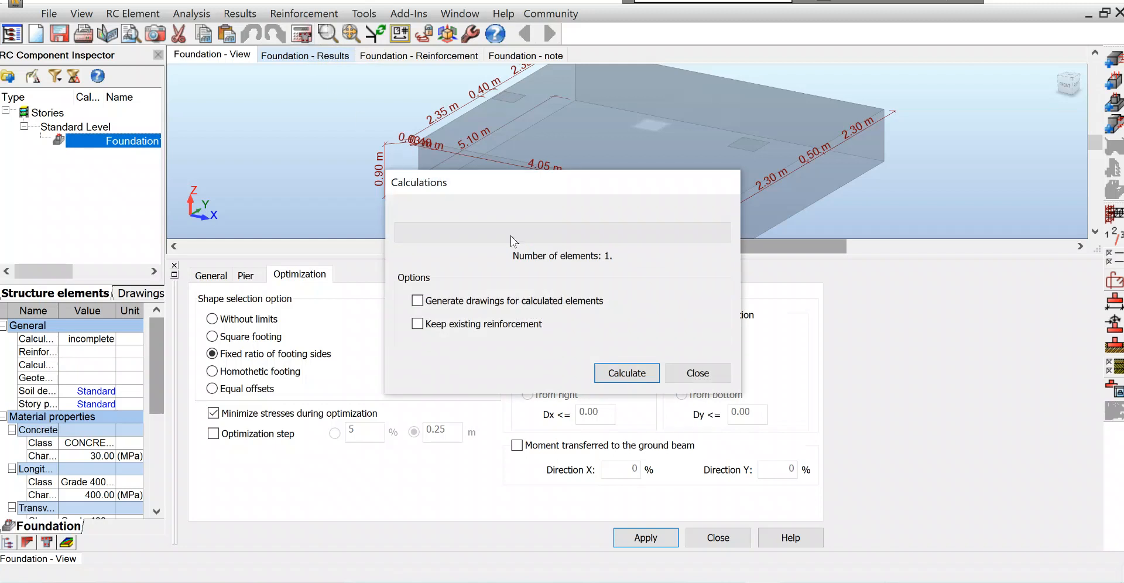
left_click(626, 373)
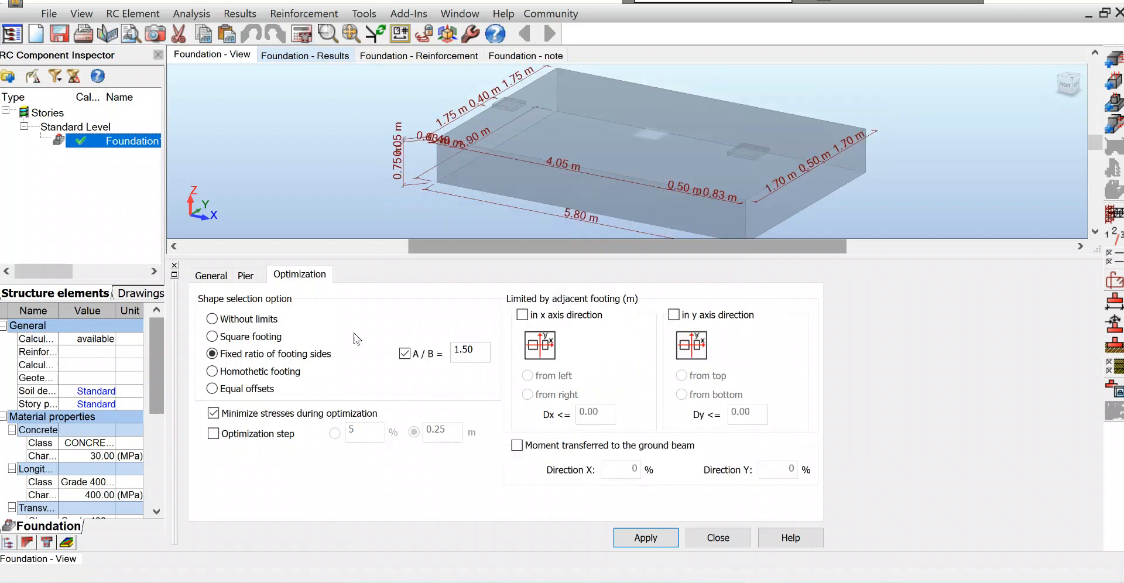
- Check the optimized footing dimensions, then examine the soil stress diagram in the foundation results with the coefficient tables hidden
left_click(208, 276)
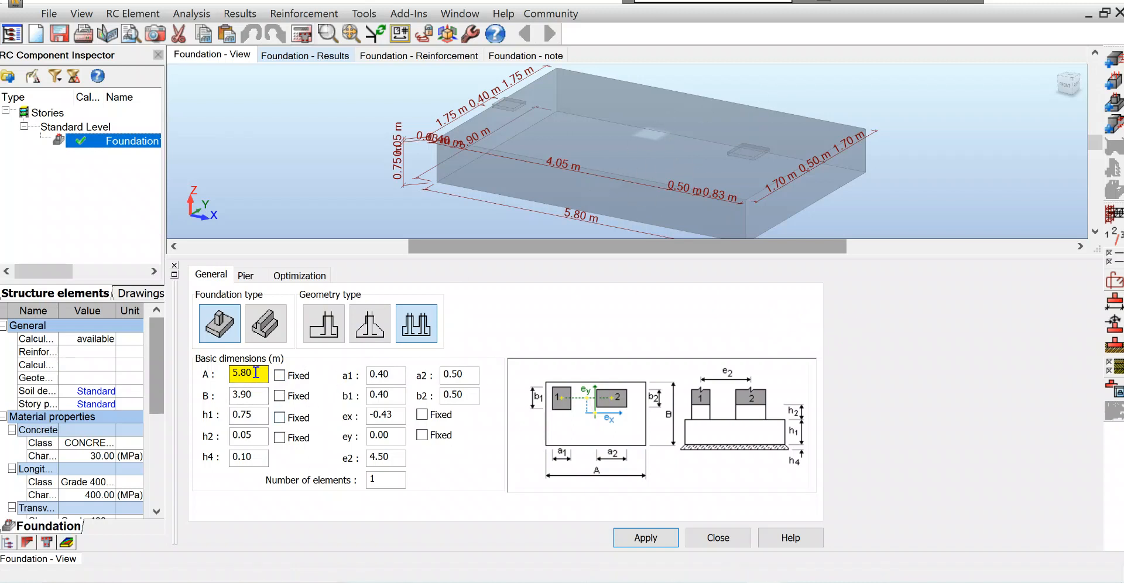
left_click(258, 398)
left_click(261, 410)
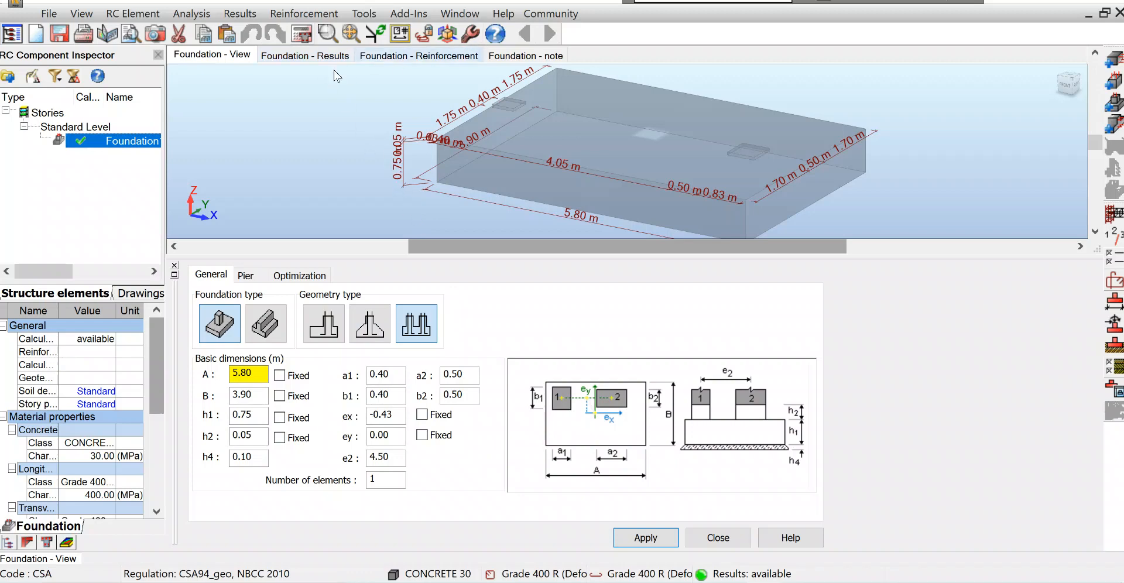
left_click(310, 61)
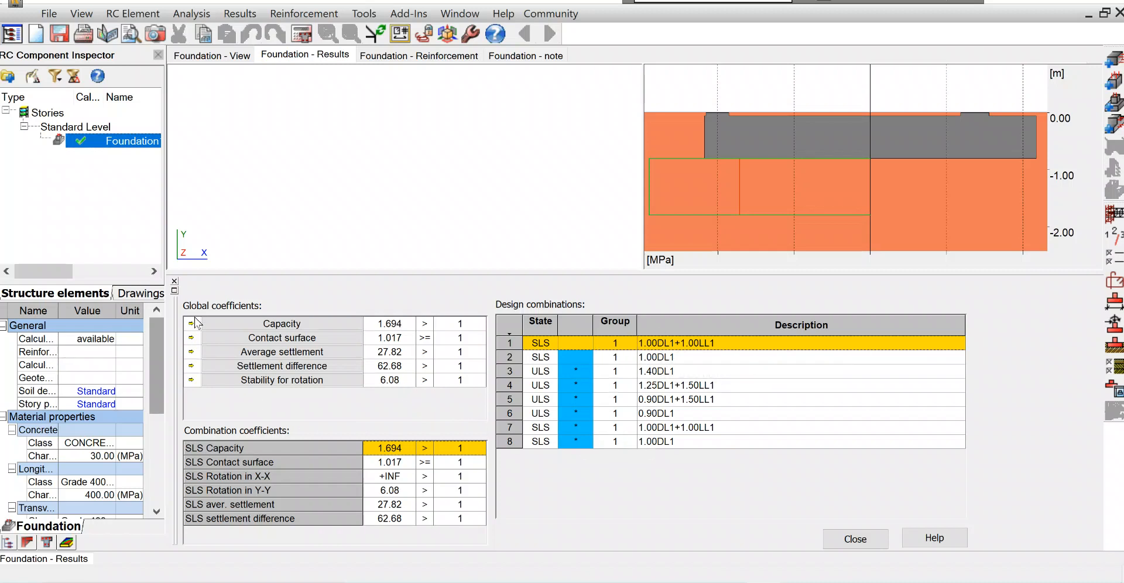
left_click(174, 283)
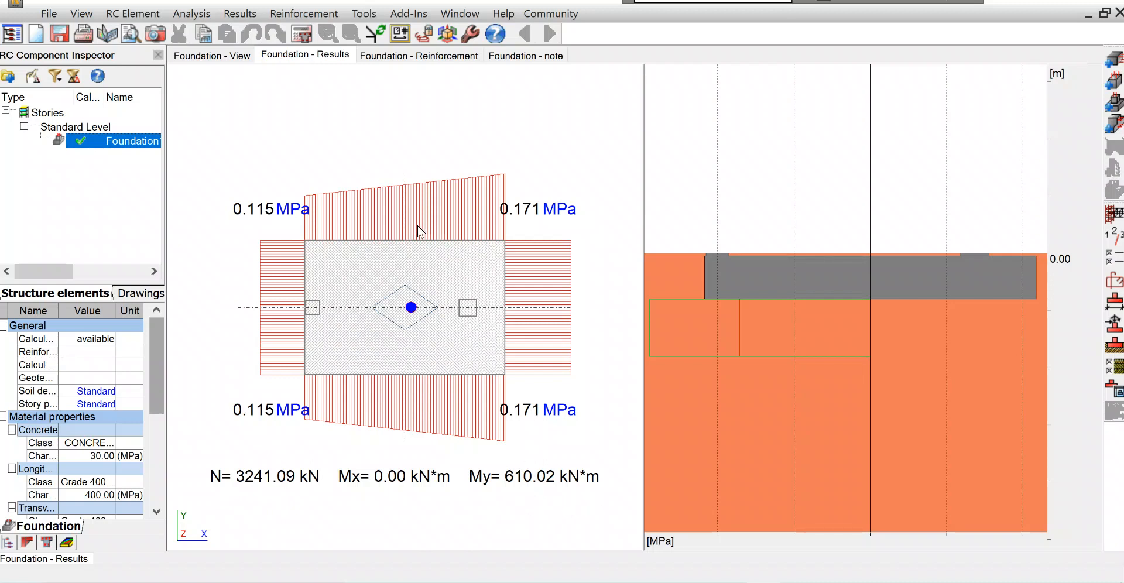
- Open the foundation calculation note and bring up the PDF's factored soil pressure, shear and moment diagrams for comparison
left_click(513, 57)
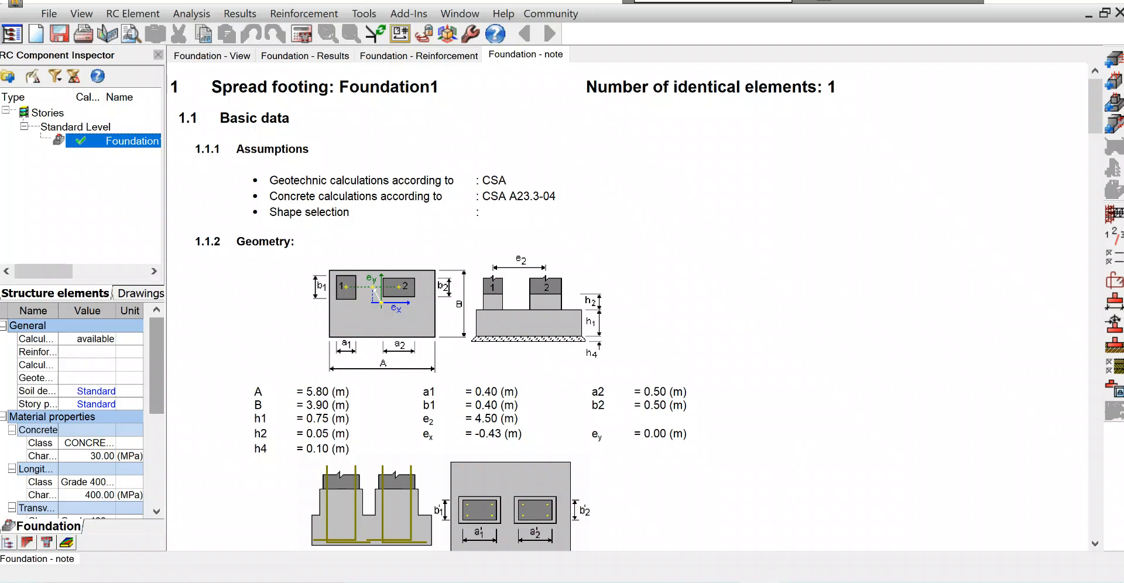
key("alt+Tab")
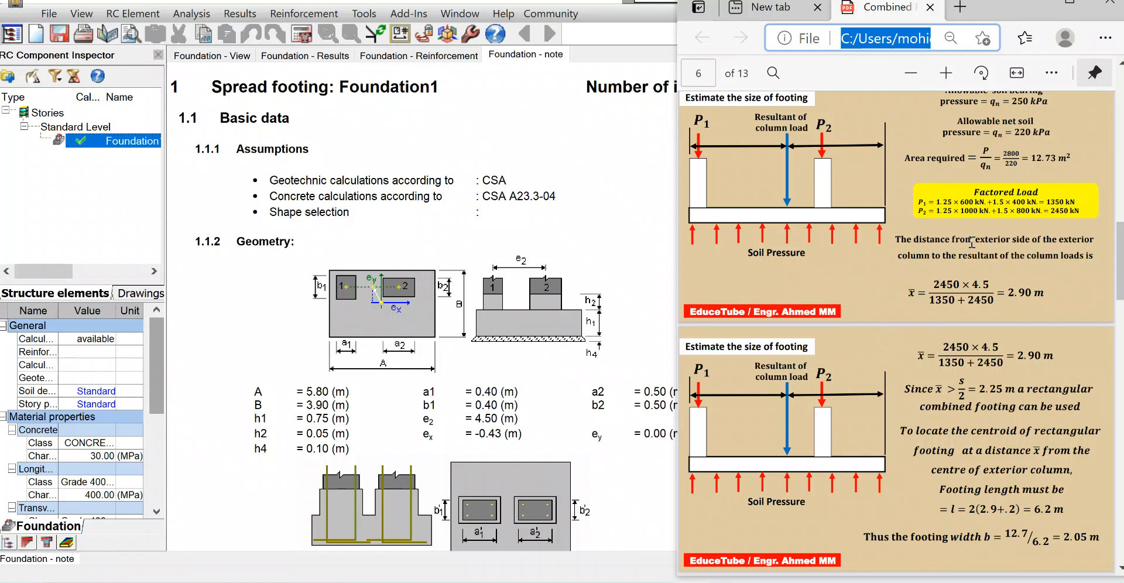
scroll(904, 252, "down", 4)
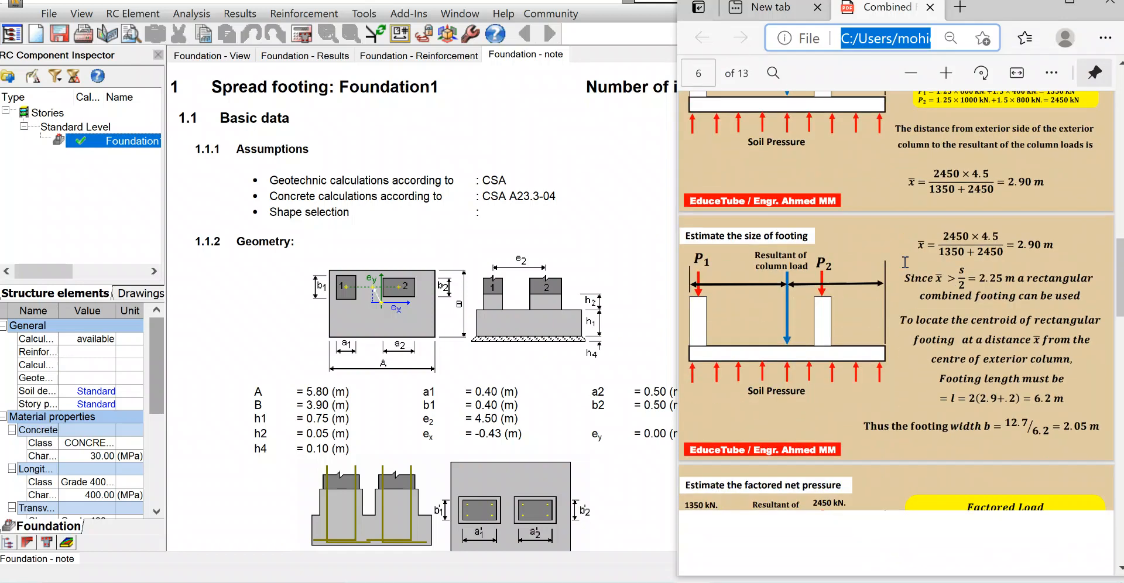
scroll(900, 279, "down", 5)
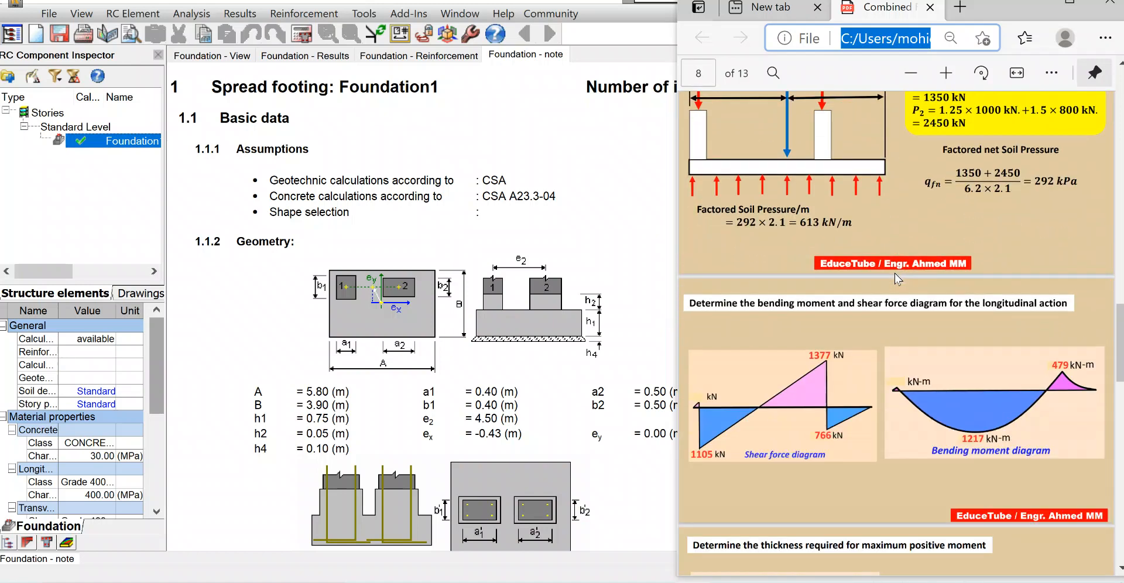
- Examine the note's geometry, soil data, stress, uplift, settlement and rotation checks down to the start of the RC design section
scroll(410, 397, "down", 10)
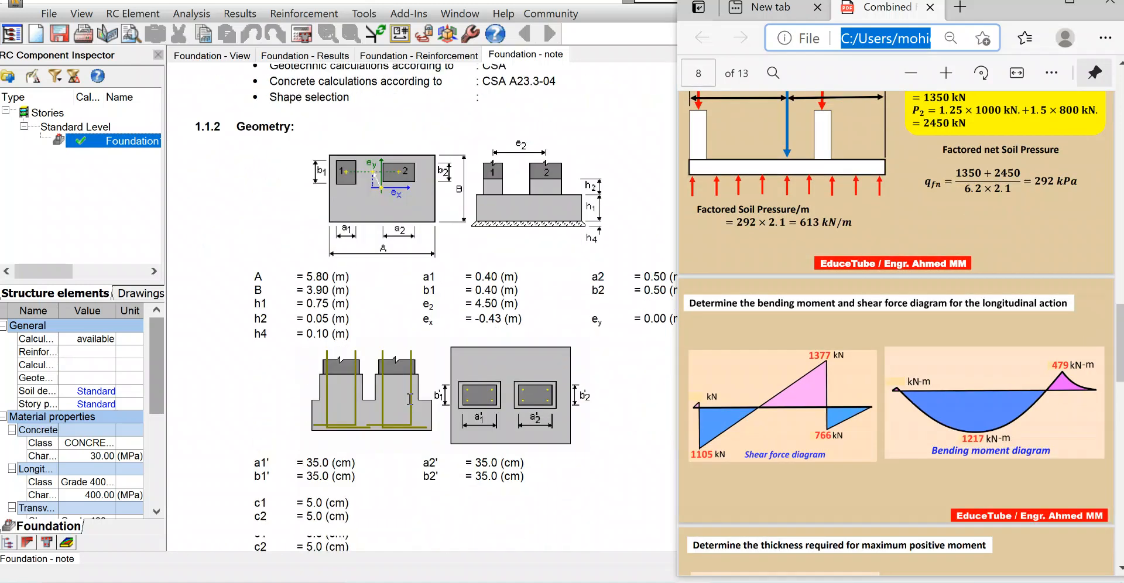
scroll(407, 393, "down", 10)
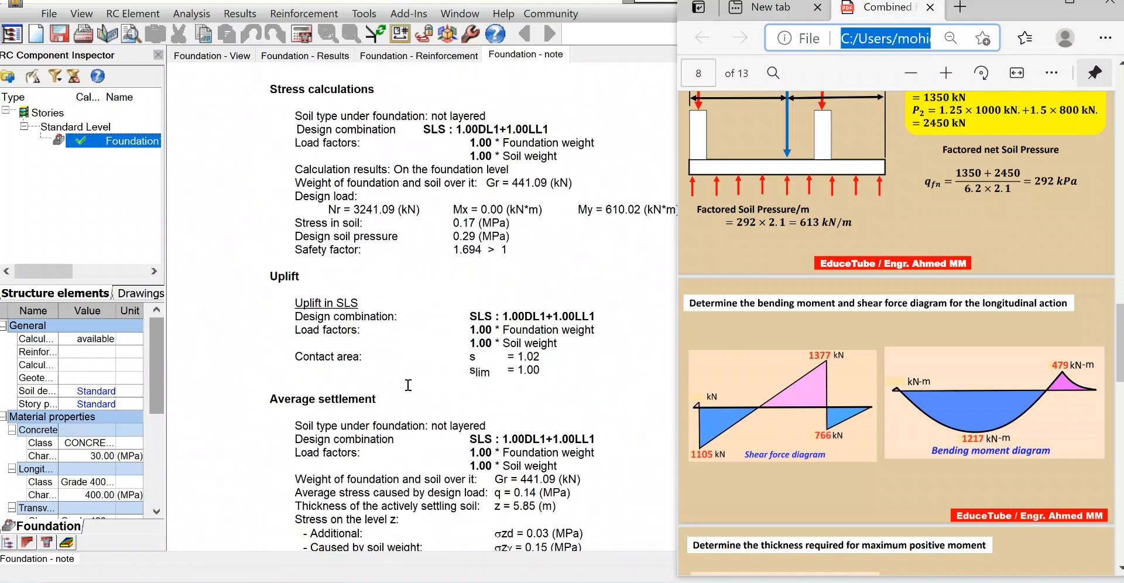
scroll(388, 334, "up", 5)
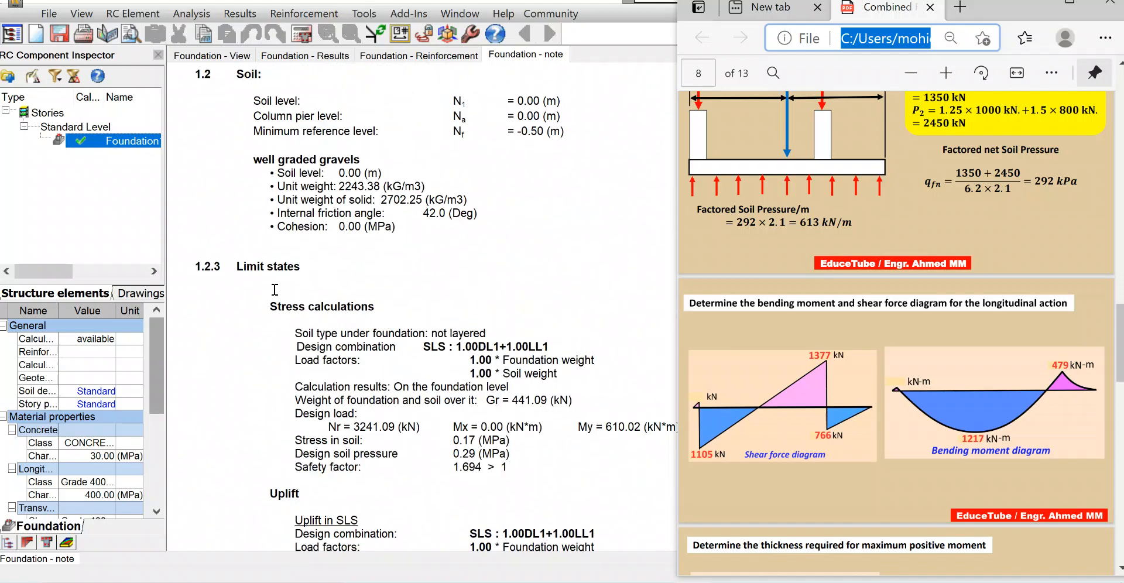
scroll(390, 297, "down", 2)
scroll(391, 305, "down", 3)
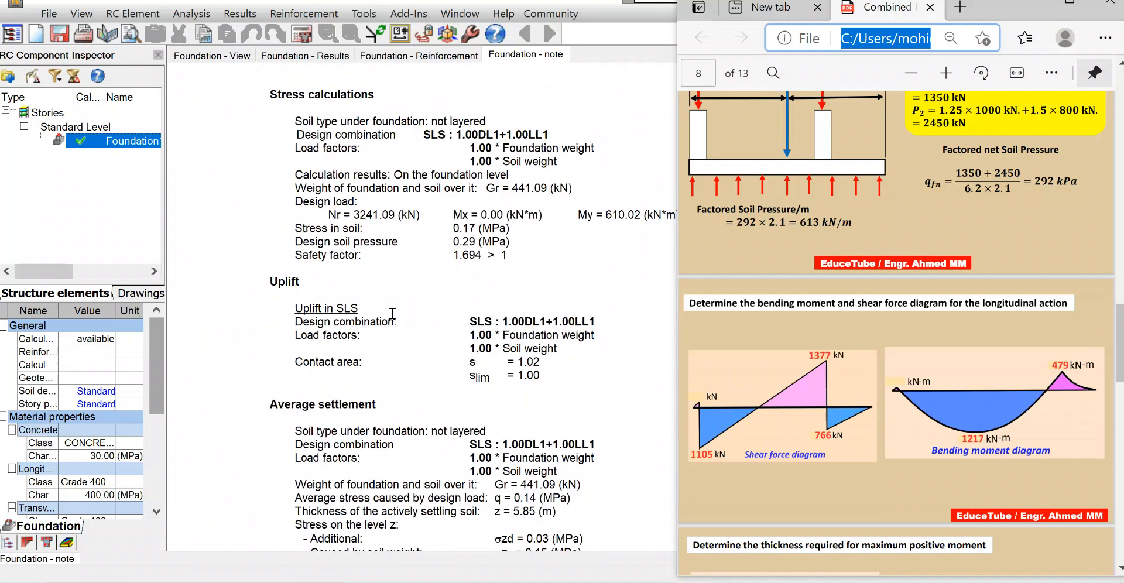
scroll(392, 314, "up", 7)
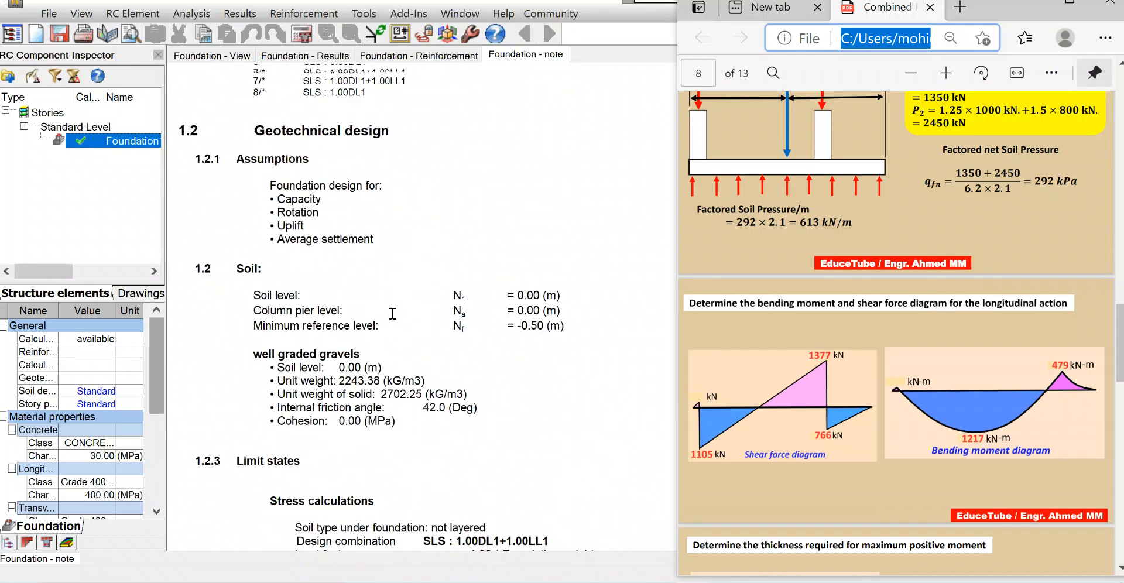
scroll(450, 302, "down", 2)
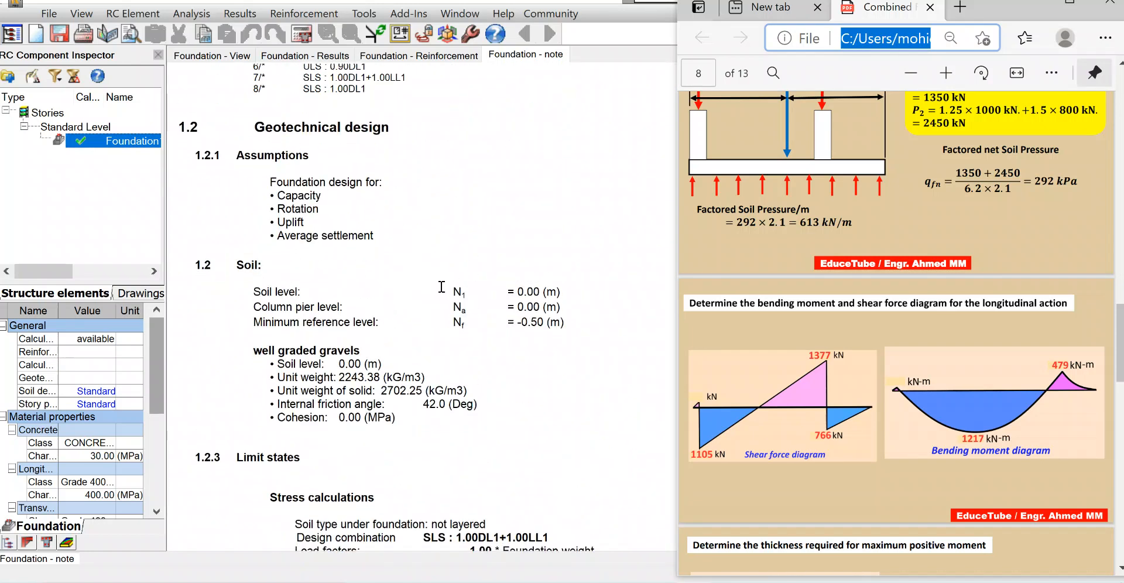
scroll(417, 359, "down", 1)
scroll(414, 359, "down", 9)
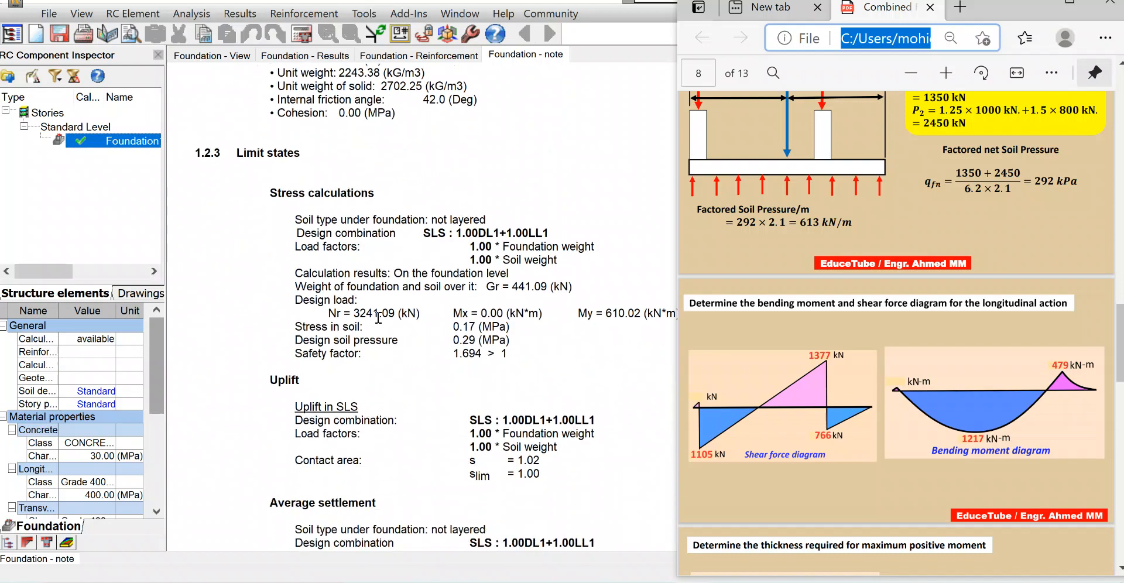
scroll(459, 331, "down", 8)
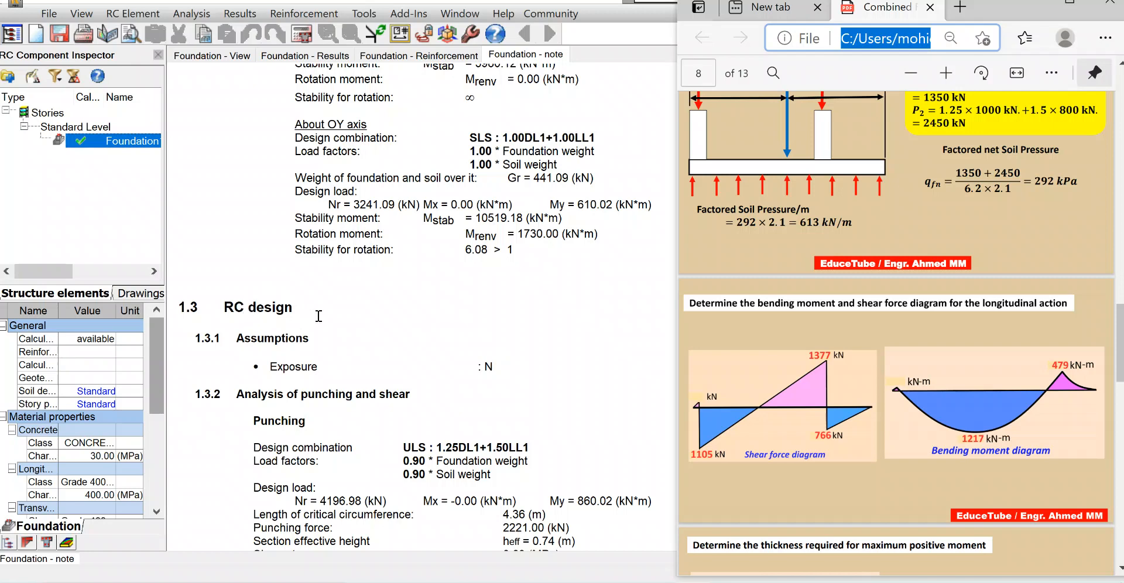
- Examine the note's punching analysis and the spread footing's required bottom and top reinforcement against the PDF's moment and shear diagrams
scroll(445, 327, "down", 2)
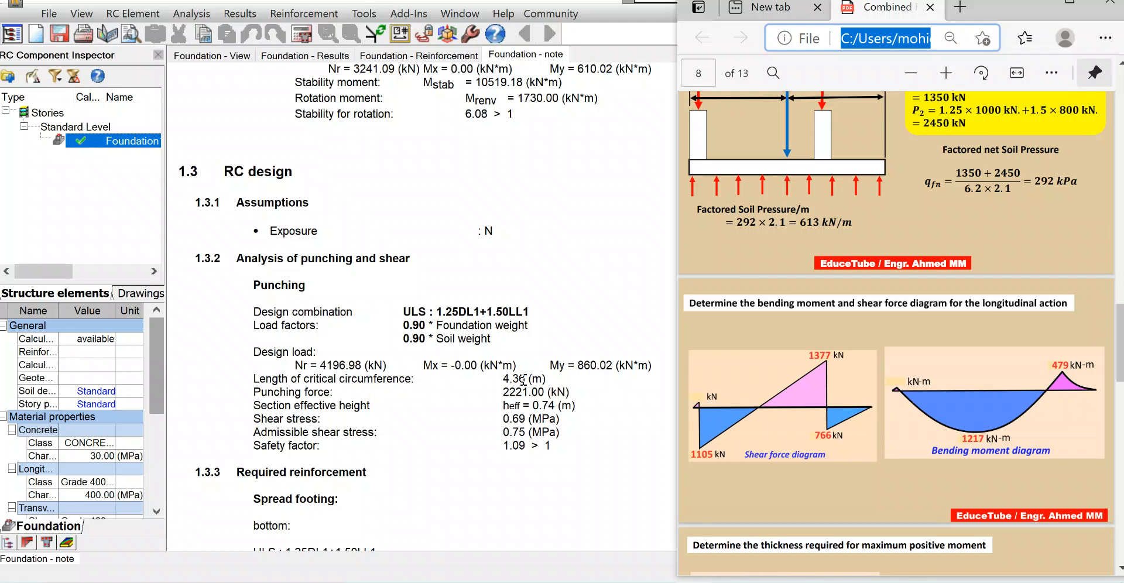
scroll(462, 396, "down", 1)
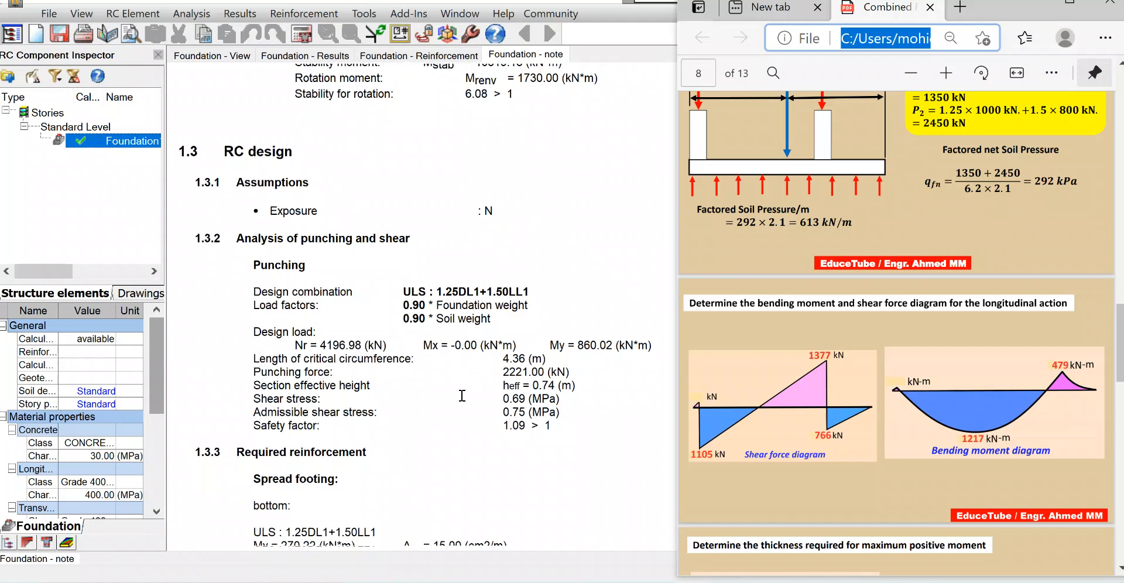
scroll(462, 395, "down", 1)
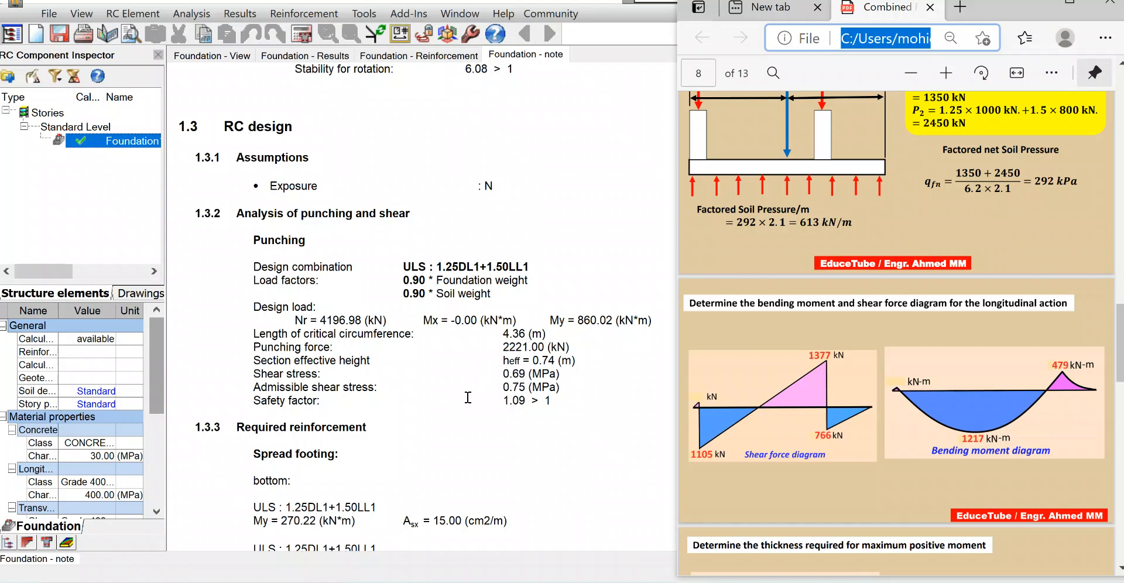
scroll(467, 397, "down", 3)
scroll(466, 397, "down", 1)
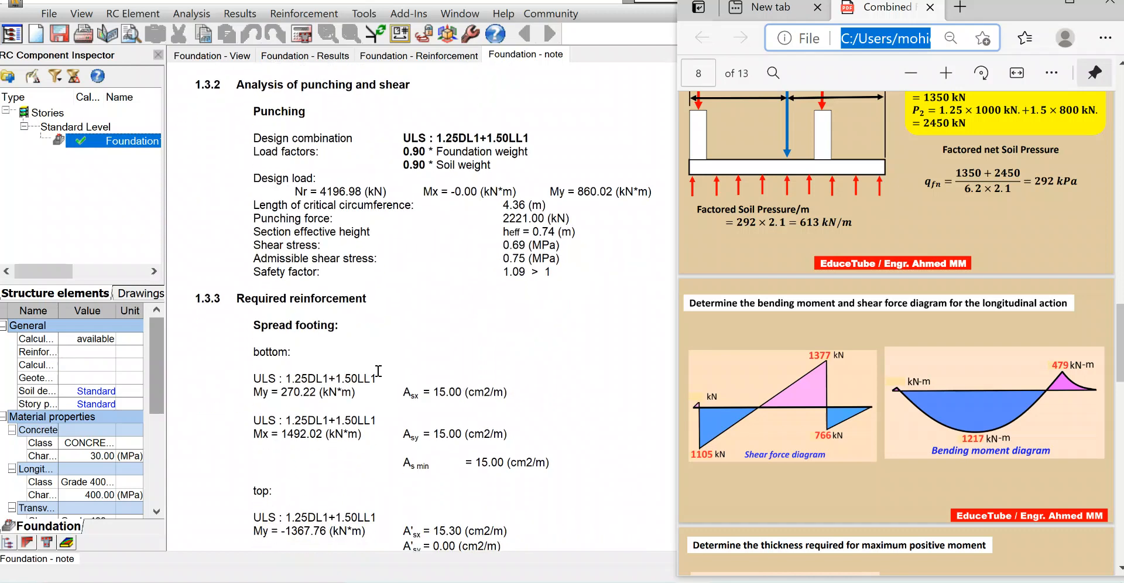
scroll(385, 336, "down", 2)
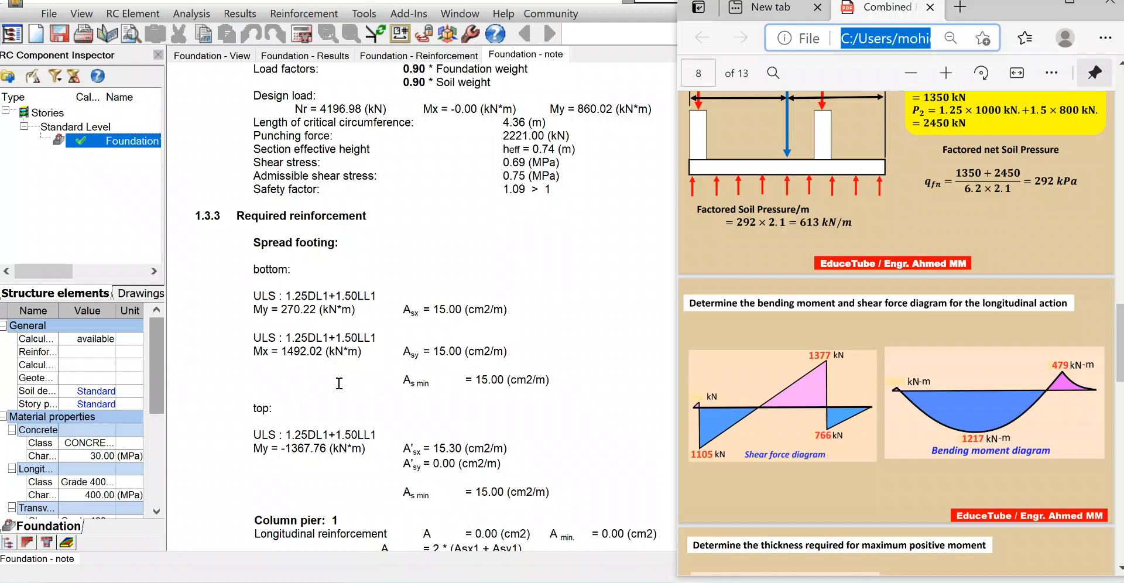
scroll(339, 384, "down", 1)
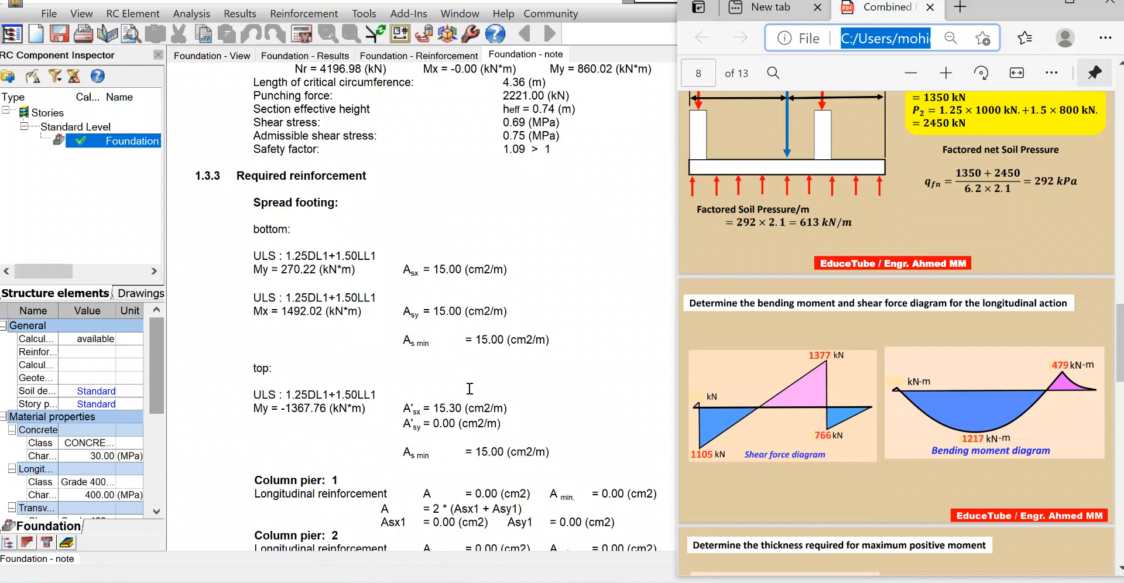
- Review the PDF's structural action of a combined footing, then examine the note's provided reinforcement for the spread footing and piers
scroll(495, 386, "down", 3)
scroll(480, 404, "down", 2)
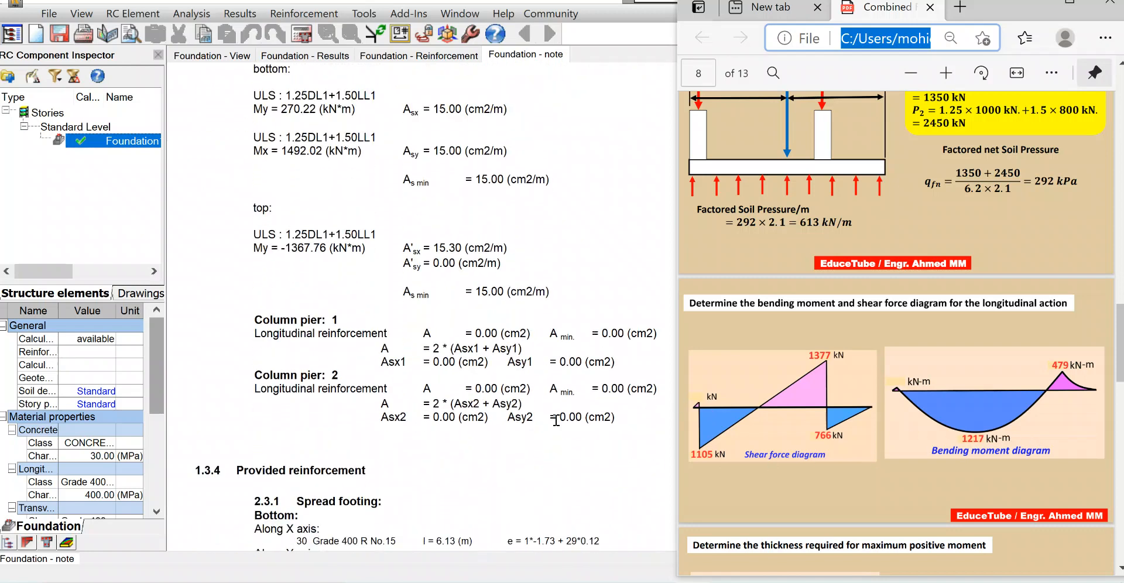
scroll(900, 421, "up", 5)
scroll(900, 421, "up", 10)
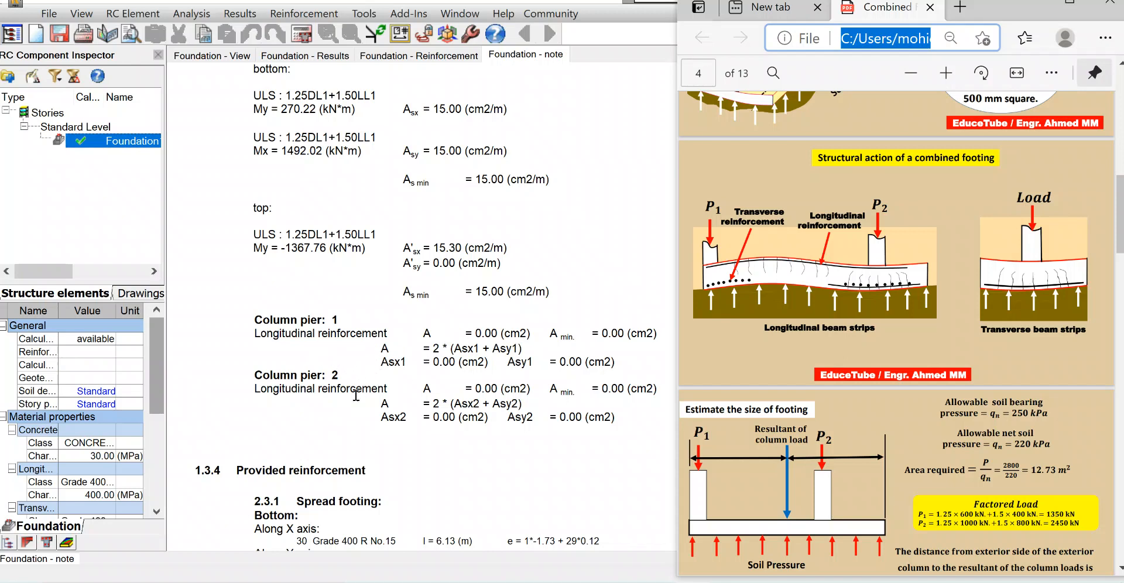
scroll(458, 400, "down", 1)
scroll(423, 400, "down", 5)
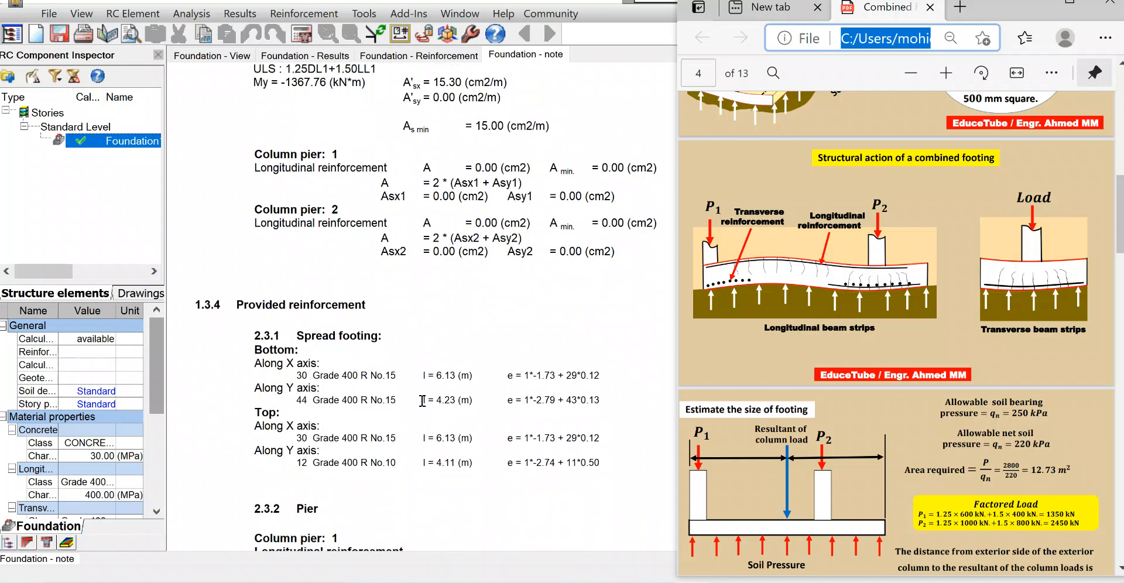
scroll(351, 455, "down", 3)
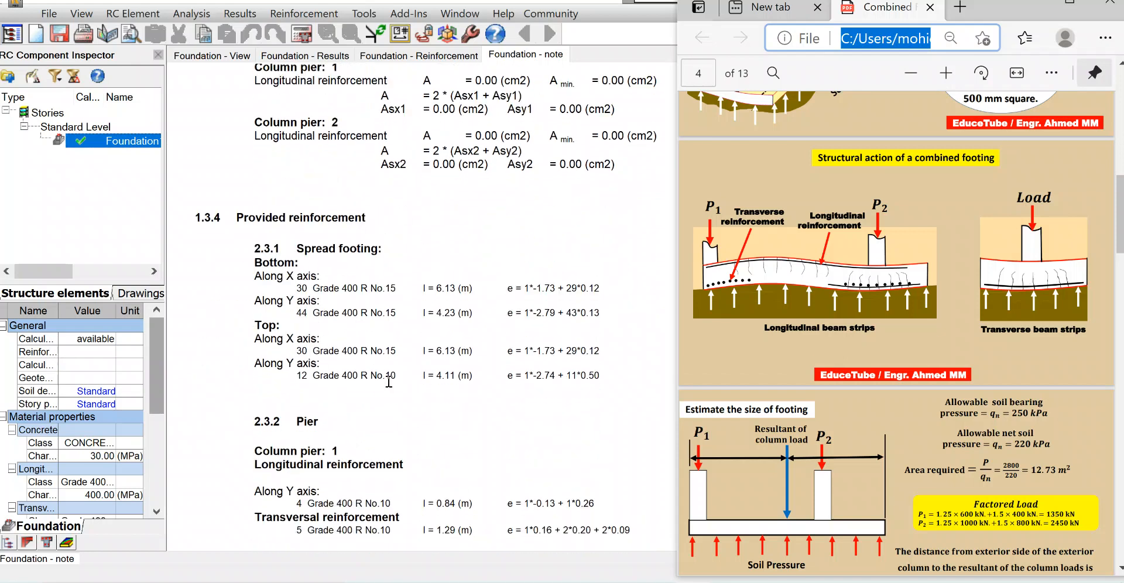
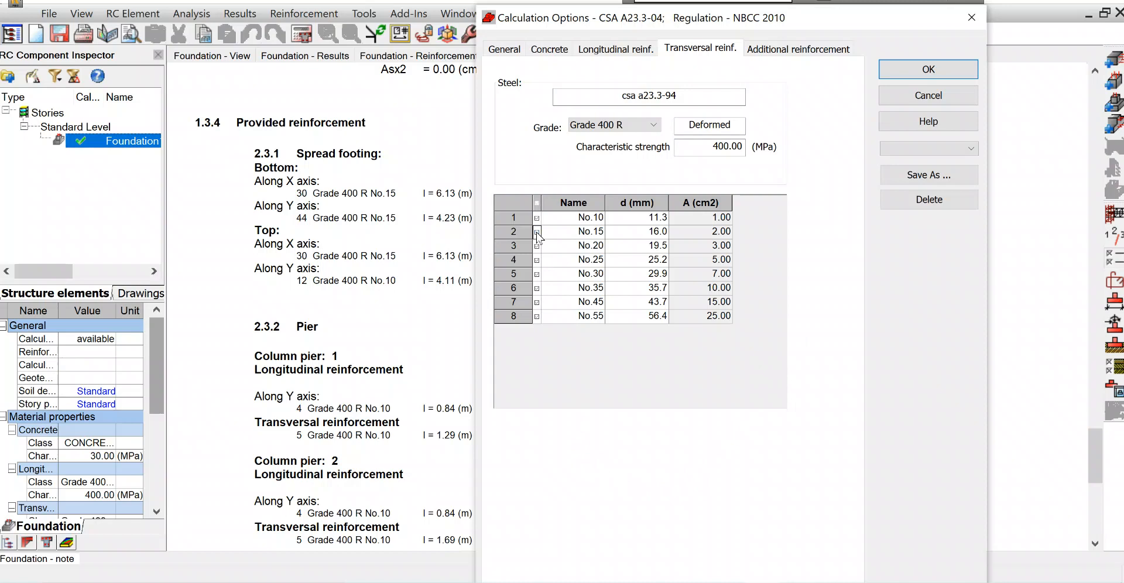
- Exclude bar No.15 from the transversal reinforcement and bars No.10 and No.15 from the longitudinal reinforcement, and recalculate the foundation
left_click(537, 232)
left_click(603, 52)
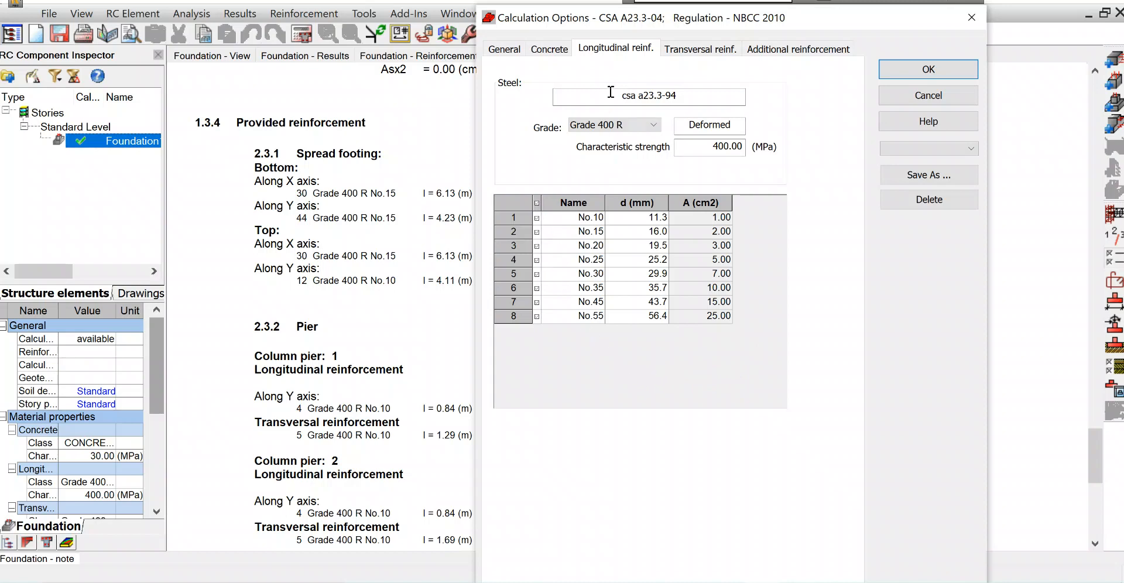
left_click(537, 219)
left_click(537, 232)
left_click(918, 69)
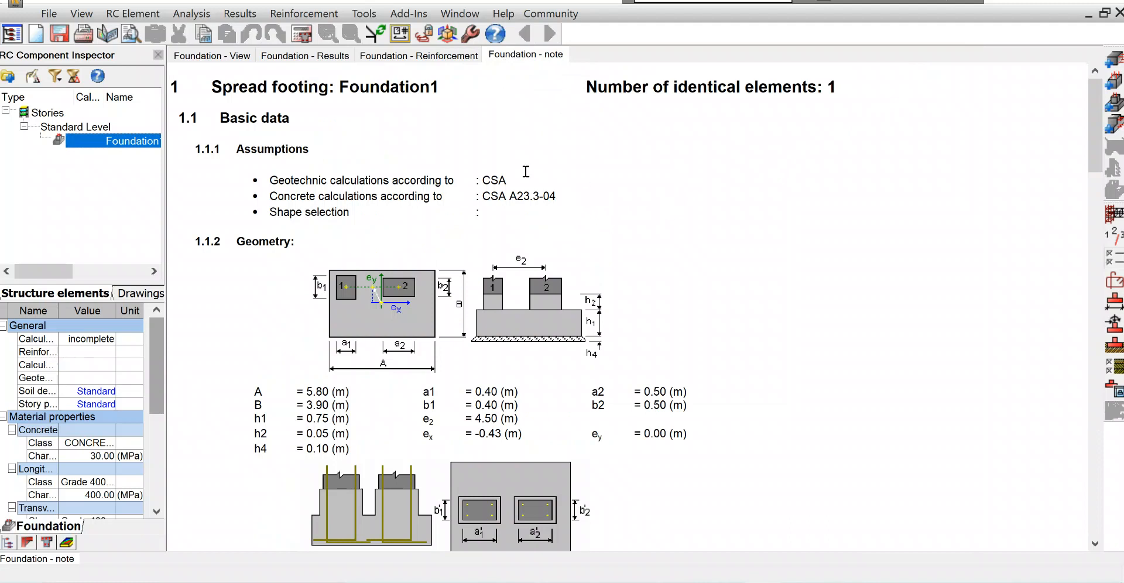
left_click(302, 34)
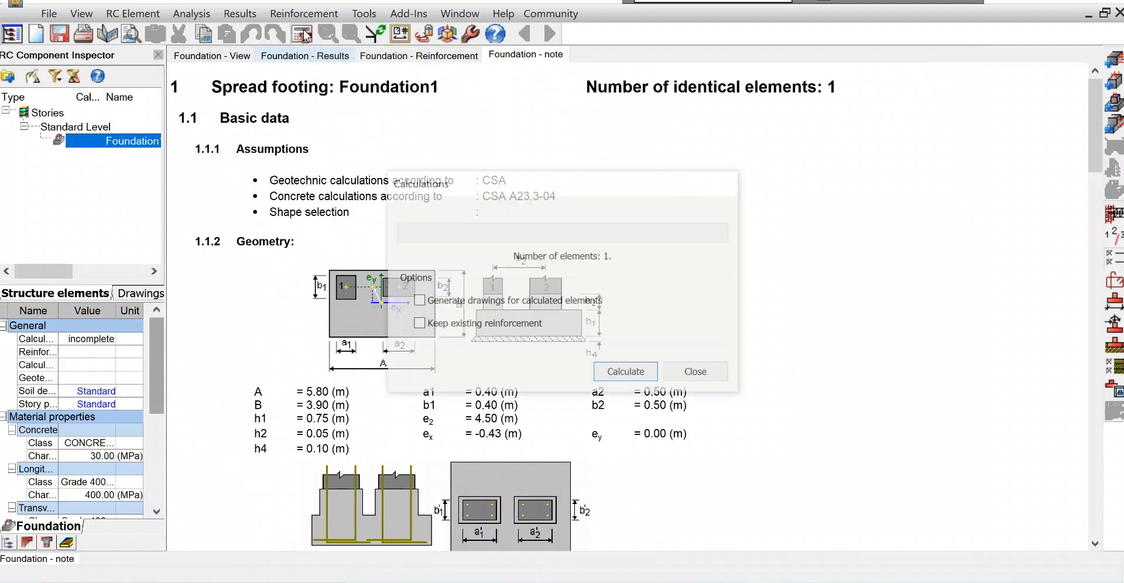
left_click(620, 373)
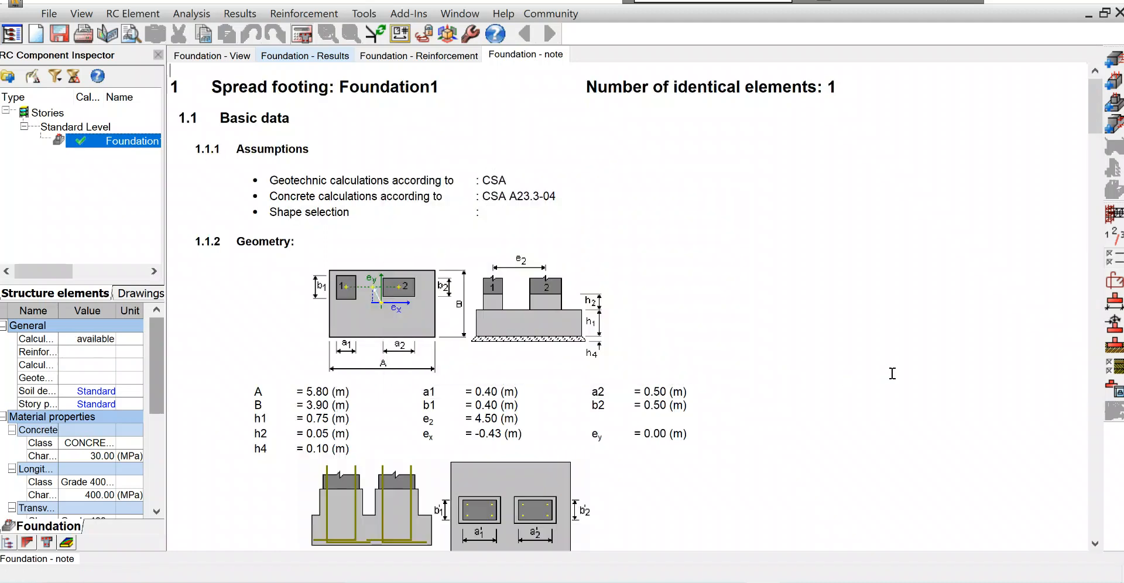
- Look through the recalculated note's geometry, load combinations and geotechnical checks down to the RC design section, with the PDF alongside
scroll(837, 312, "down", 10)
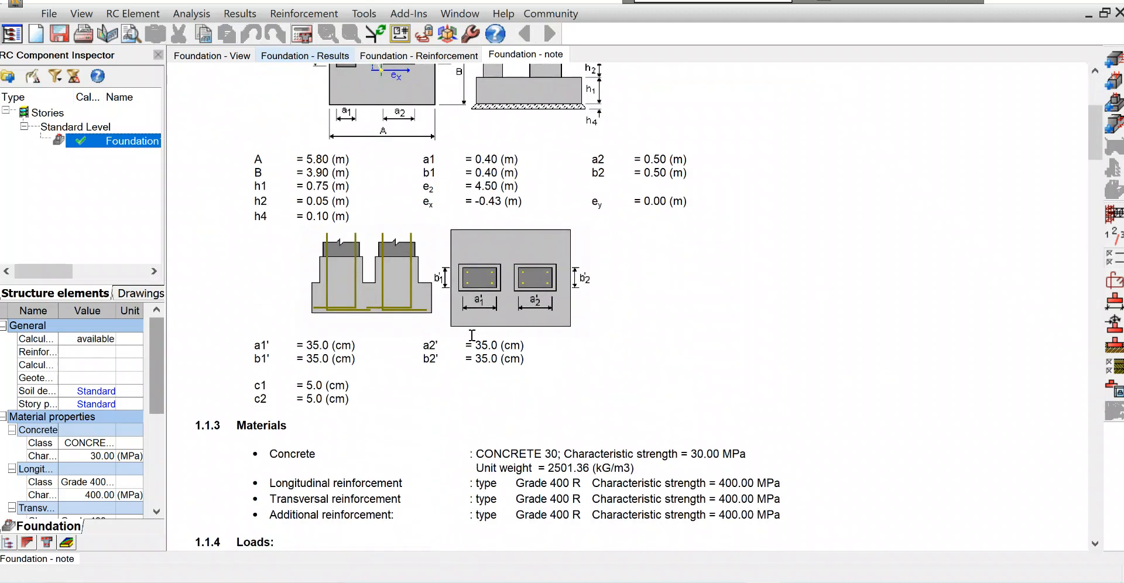
key("alt+Tab")
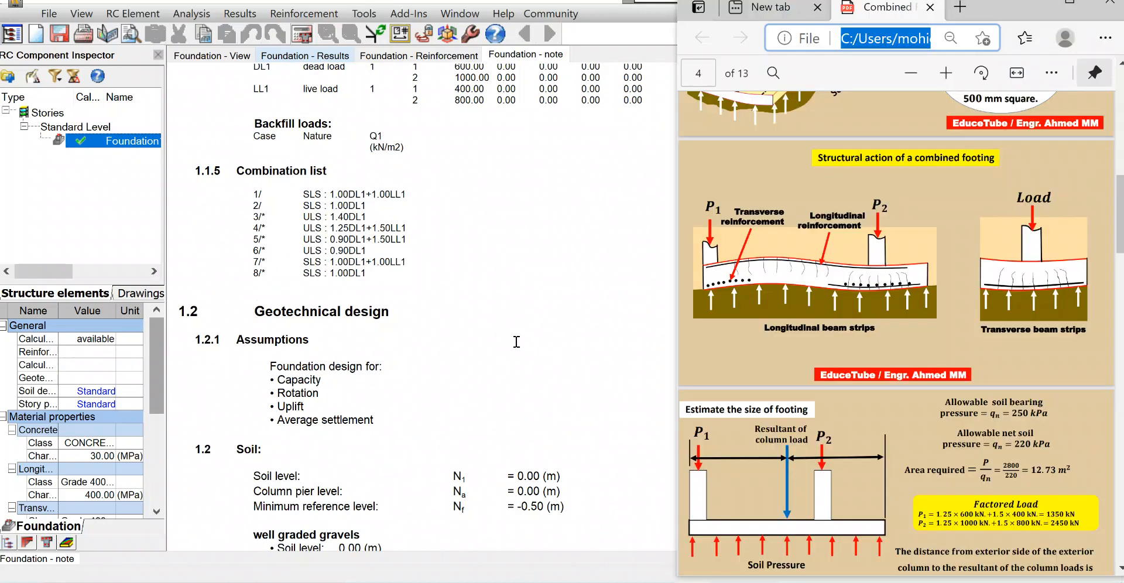
scroll(516, 342, "down", 6)
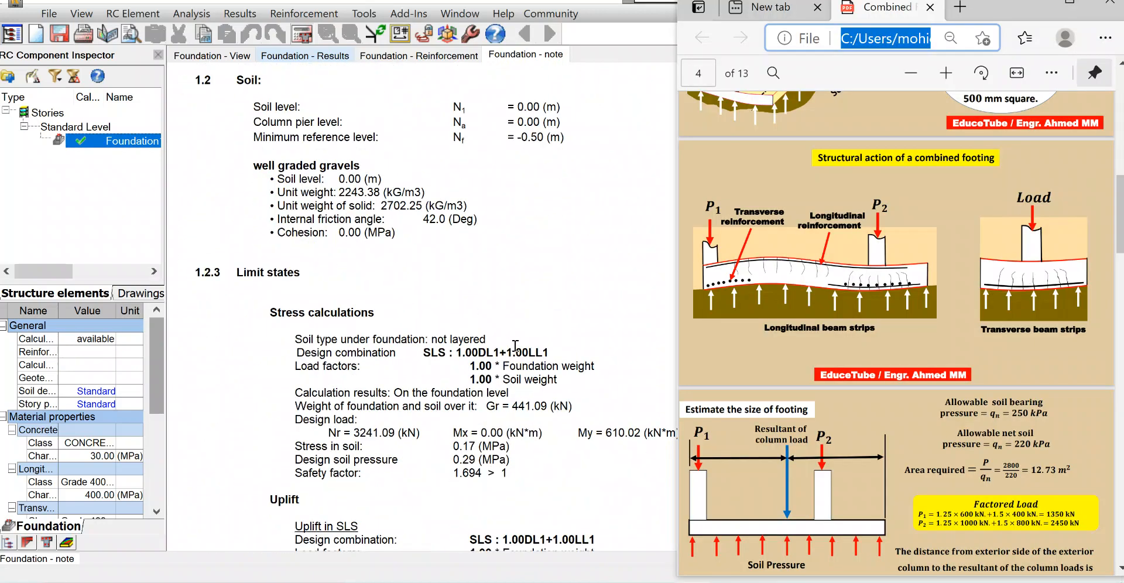
scroll(515, 345, "up", 3)
scroll(515, 347, "down", 12)
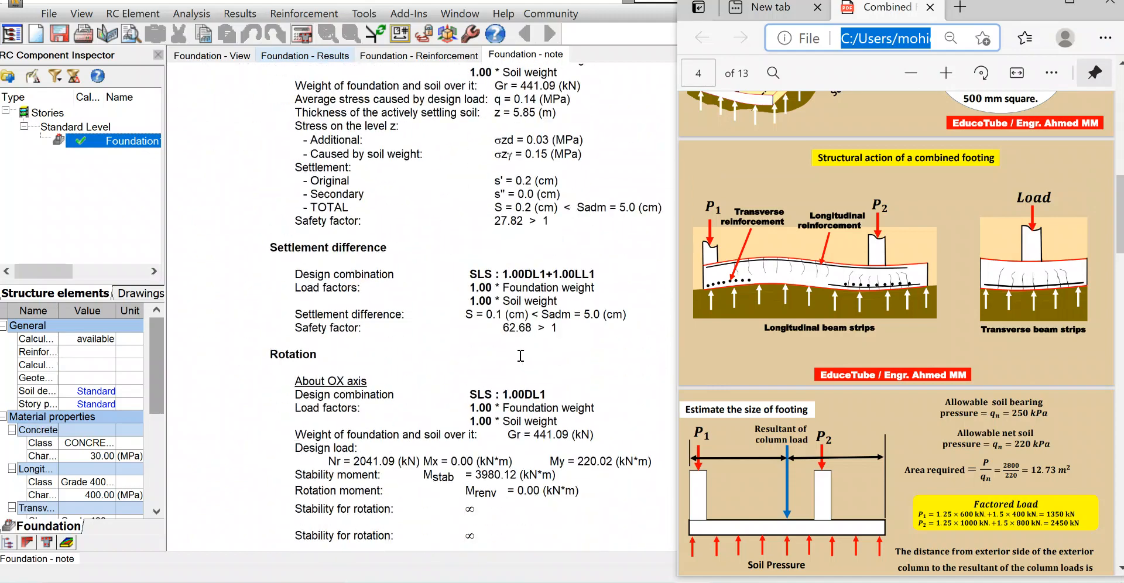
scroll(520, 355, "down", 10)
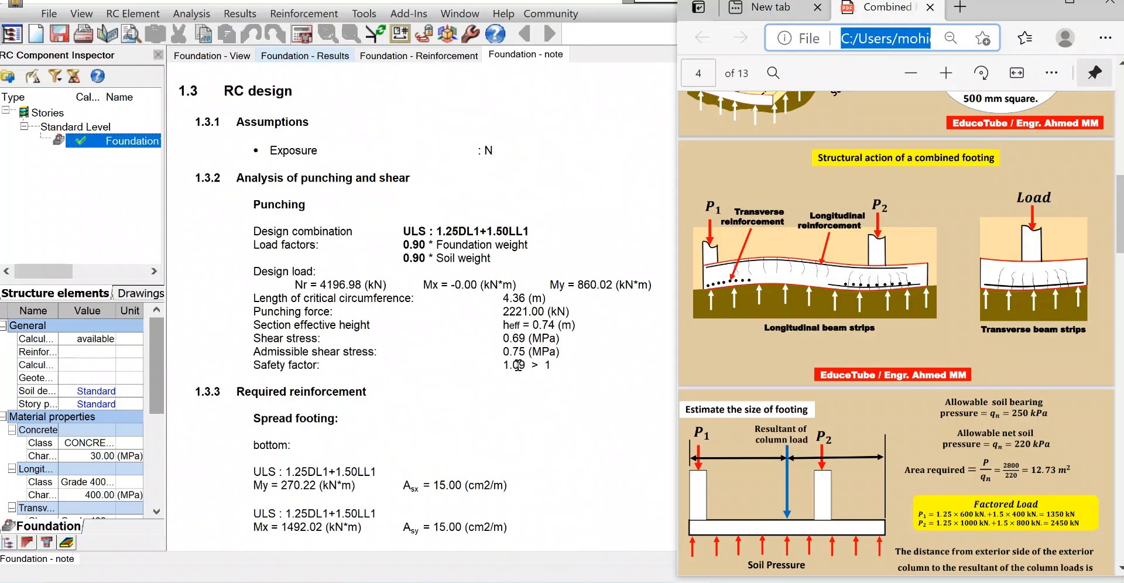
- Check the recalculated punching and required reinforcement results against the PDF's footing size, factored pressure and bending moment pages
scroll(443, 366, "down", 3)
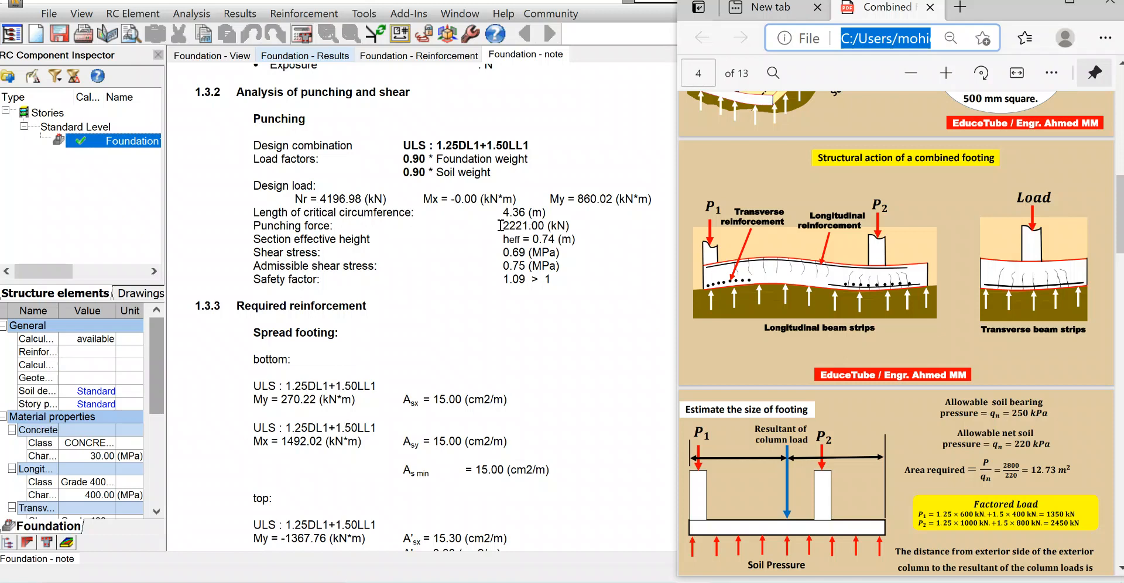
scroll(406, 311, "down", 3)
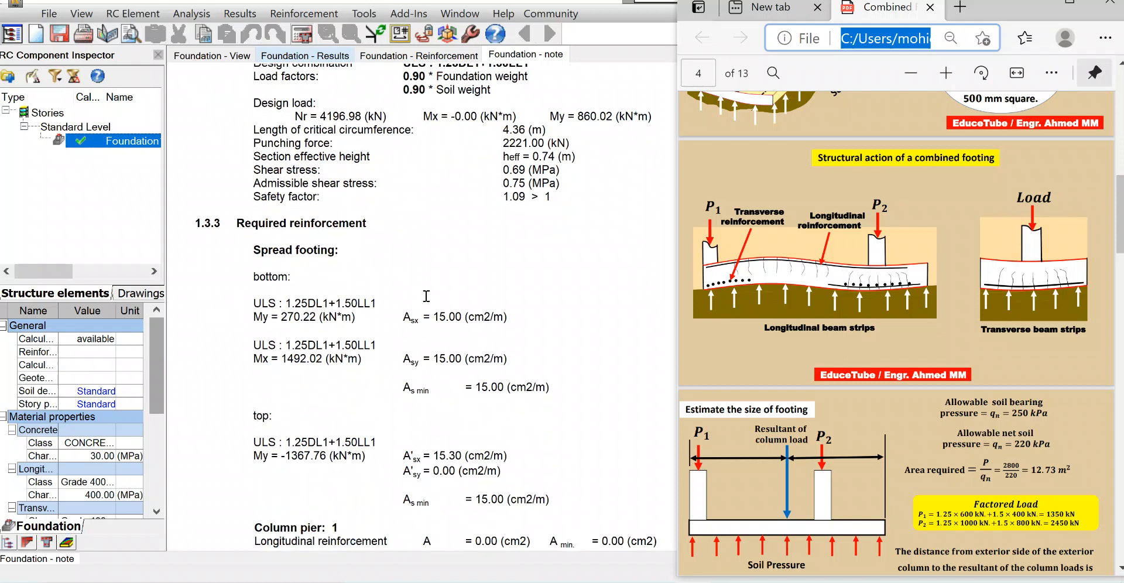
scroll(321, 337, "down", 3)
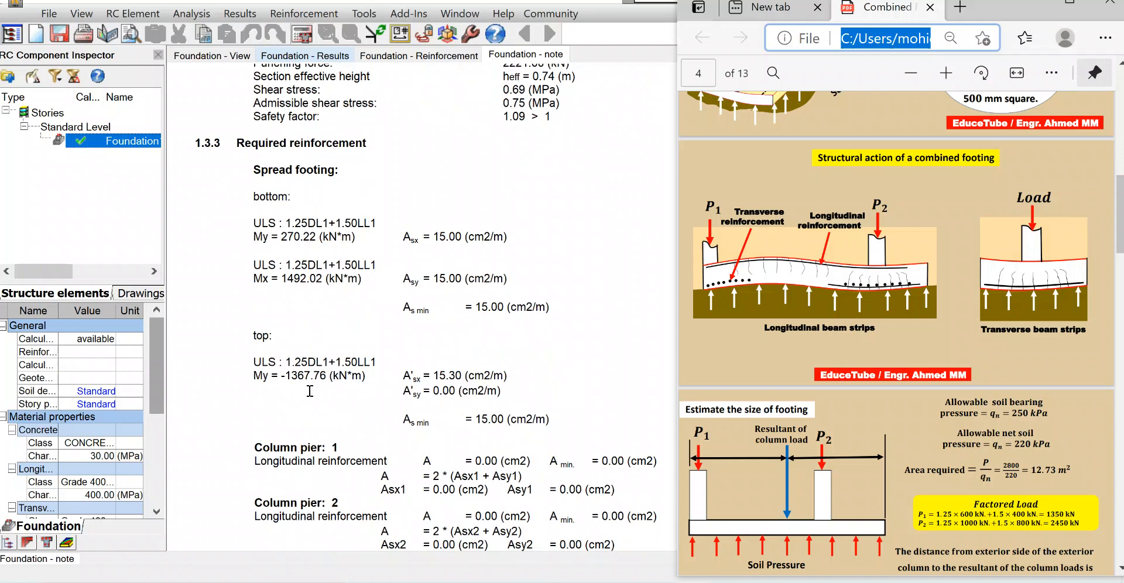
scroll(899, 420, "down", 10)
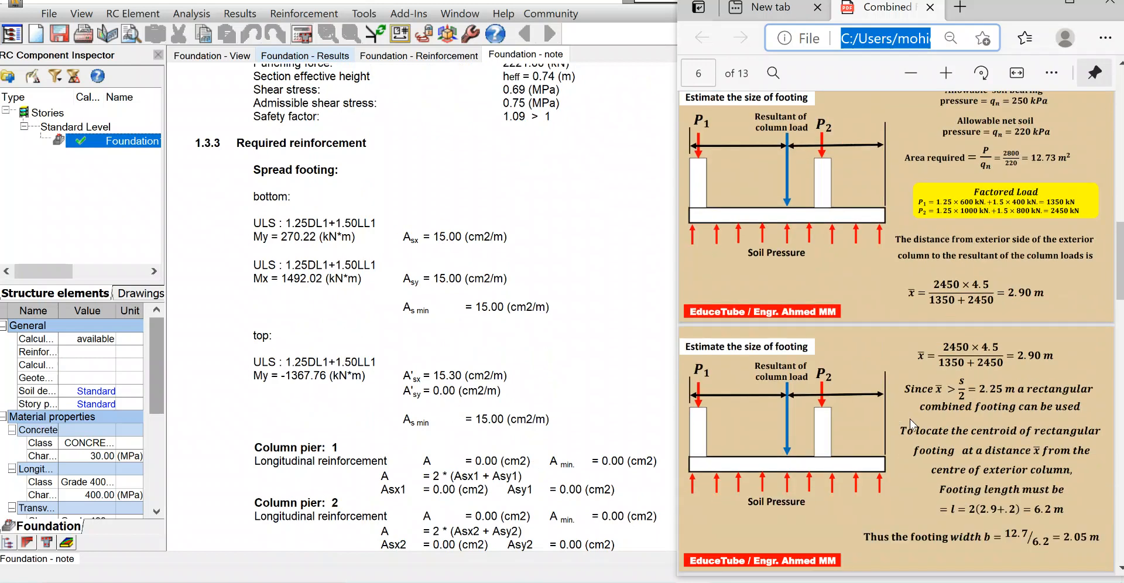
scroll(923, 435, "down", 5)
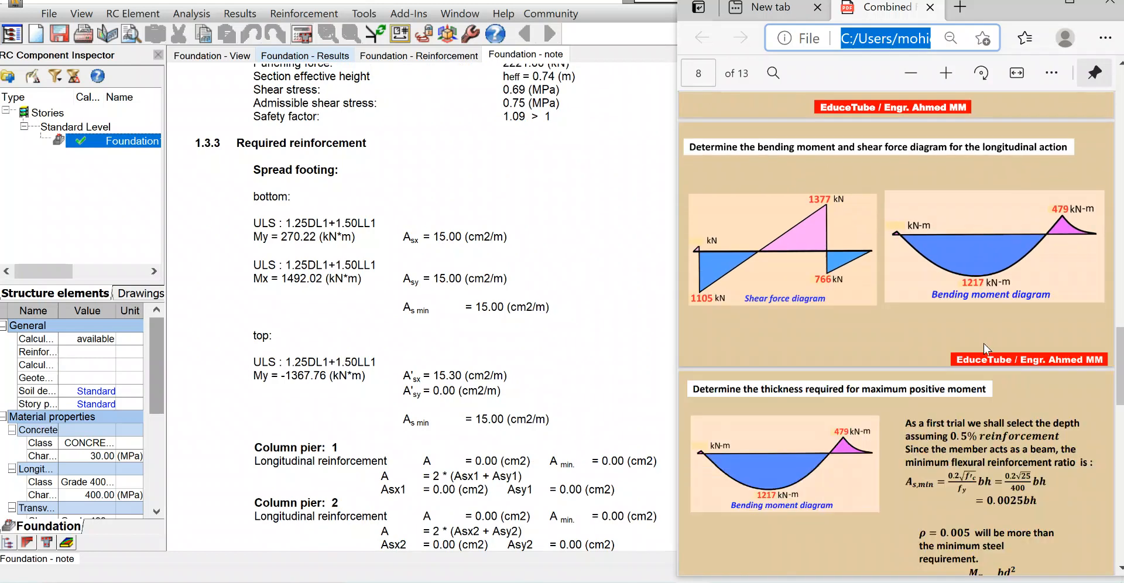
scroll(880, 310, "up", 5)
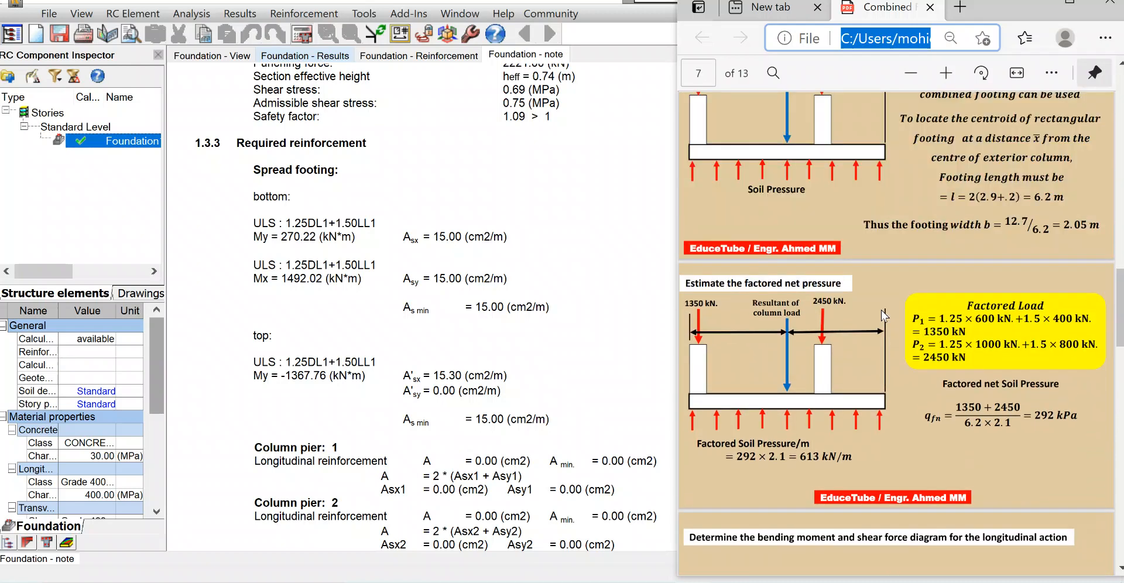
- Examine the recalculated provided reinforcement for the spread footing, both column piers and the dowels
scroll(335, 425, "down", 3)
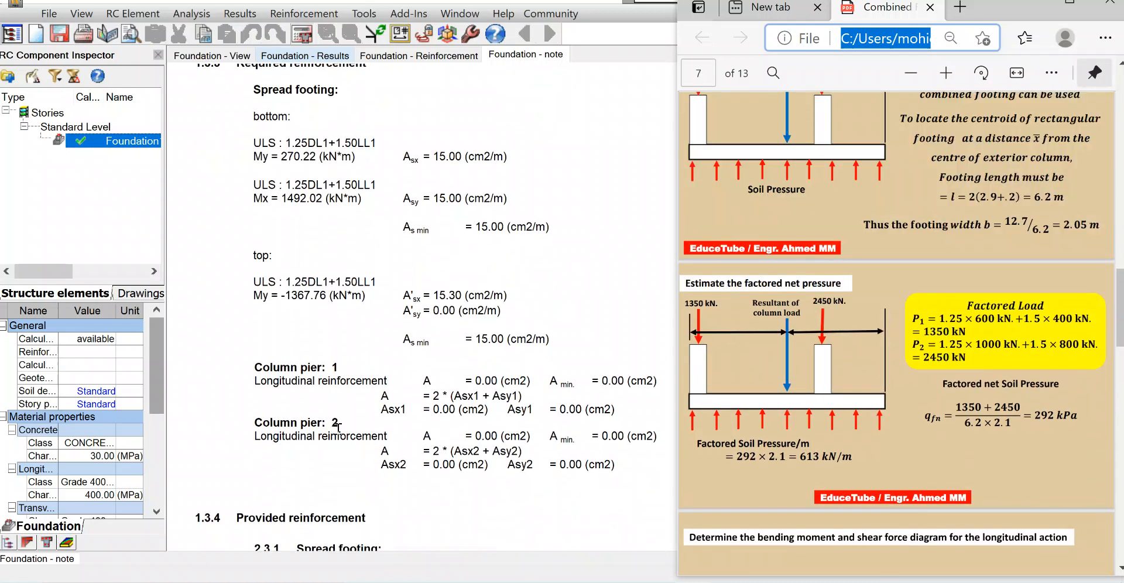
scroll(391, 417, "down", 4)
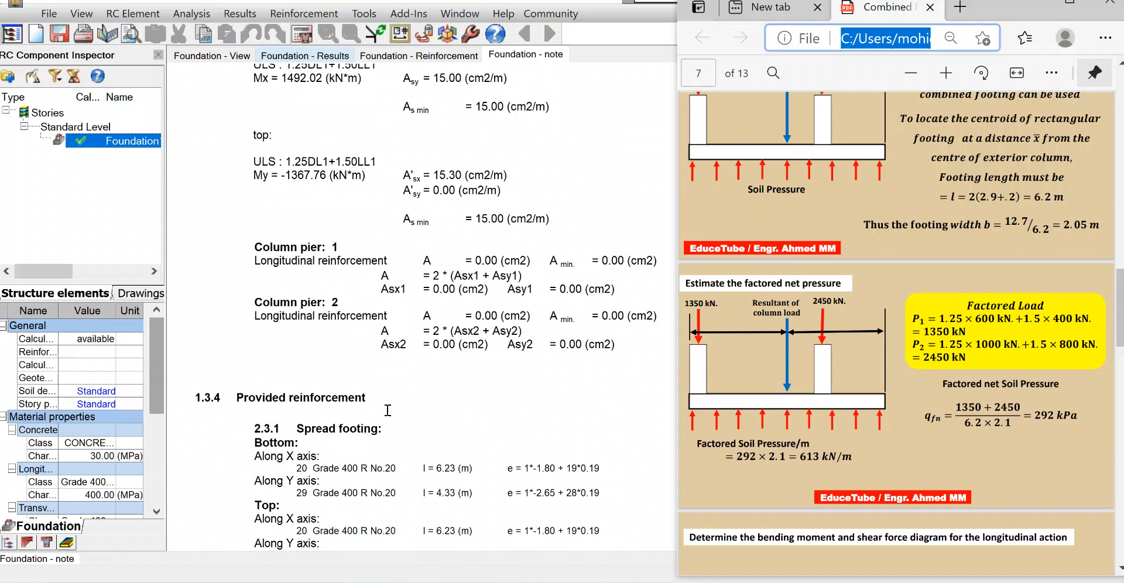
scroll(388, 411, "down", 3)
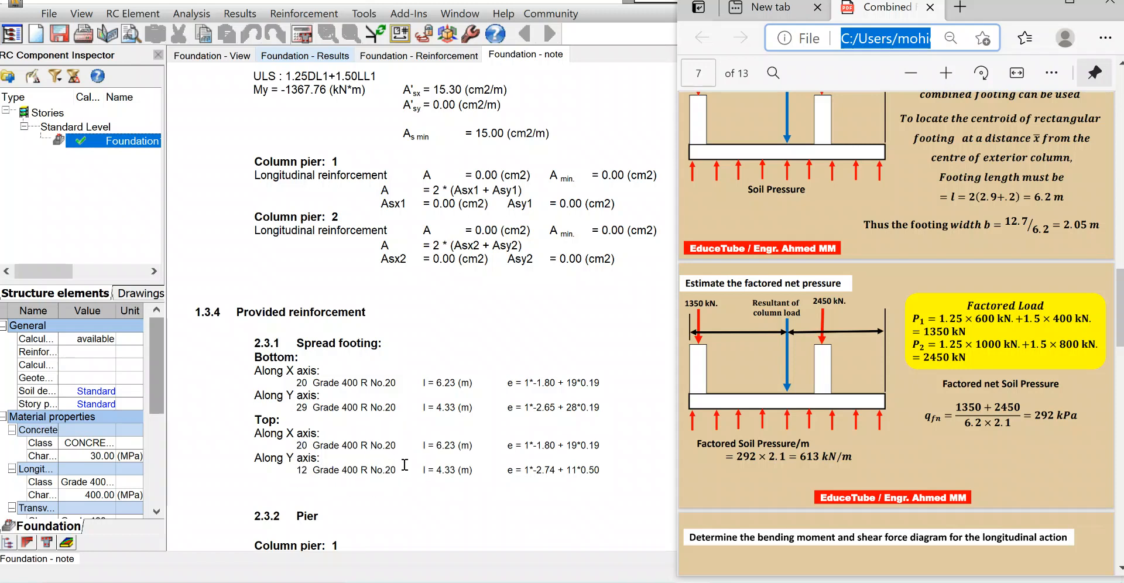
scroll(391, 394, "down", 3)
scroll(392, 396, "down", 4)
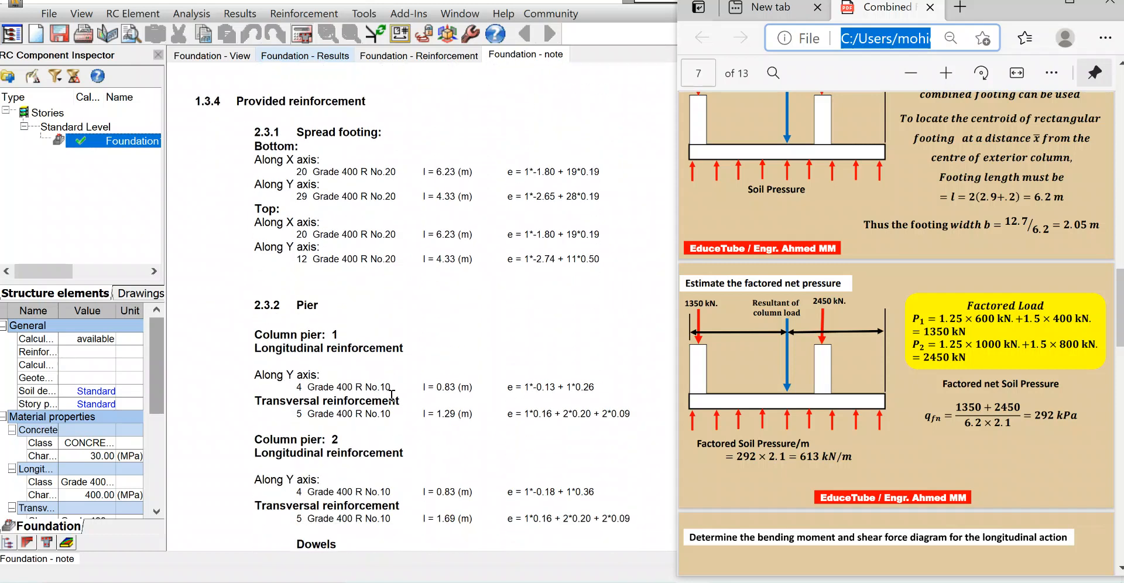
scroll(452, 417, "down", 1)
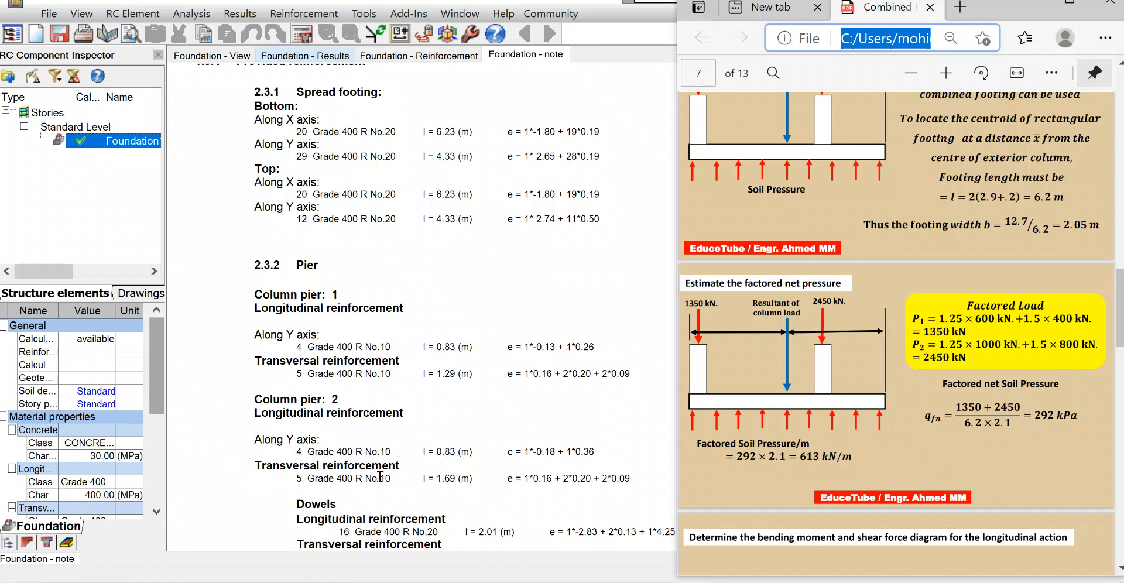
scroll(405, 371, "down", 1)
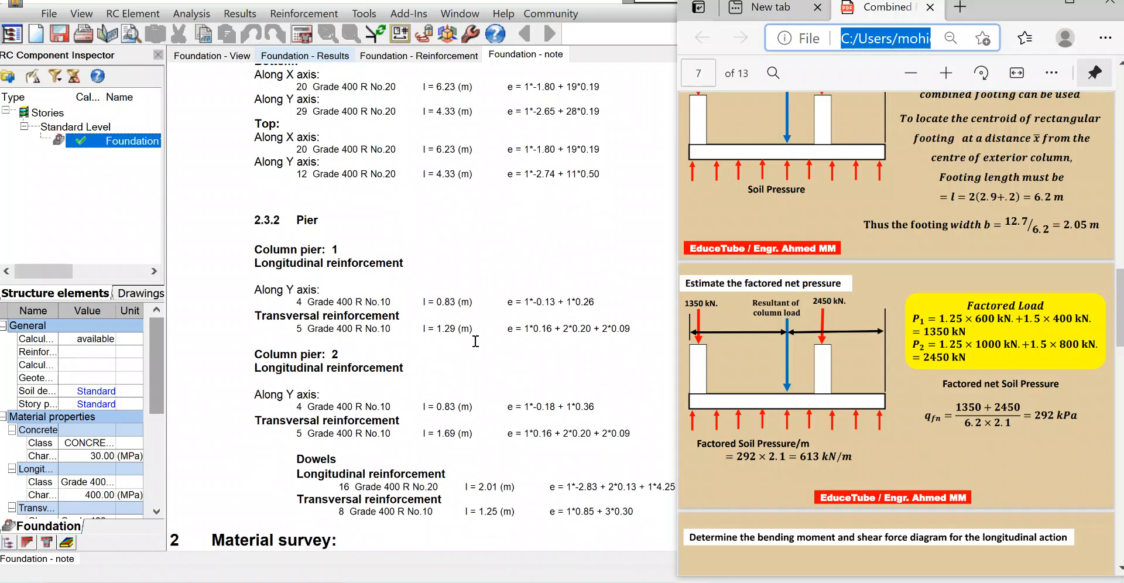
- Set the pier's d1 bar size to No.20 in the reinforcement pattern and recalculate the foundation
left_click(589, 209)
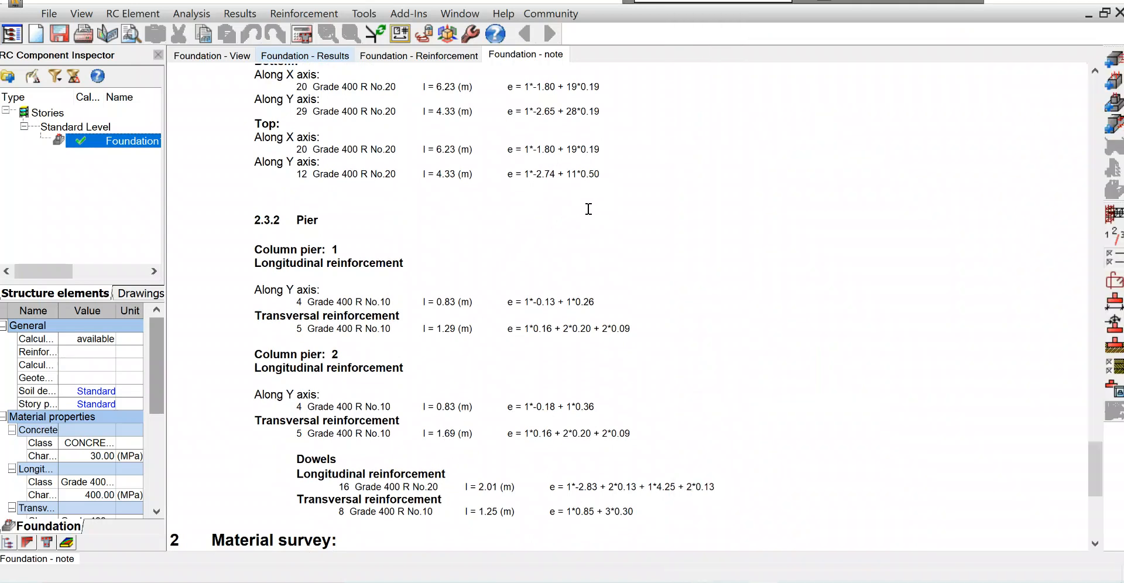
left_click(1116, 287)
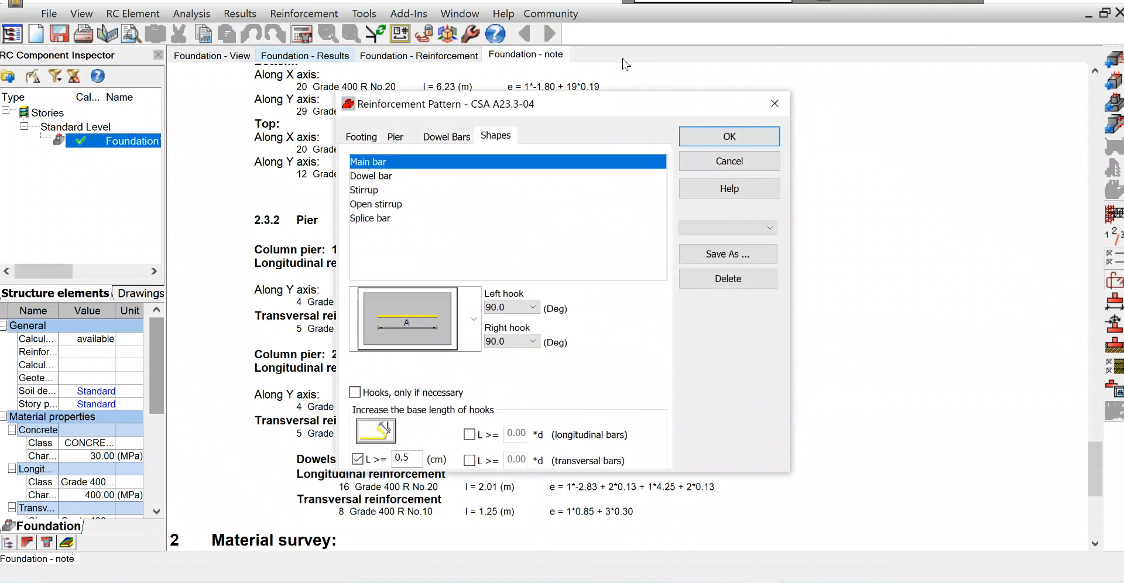
left_click_drag(606, 106, 771, 101)
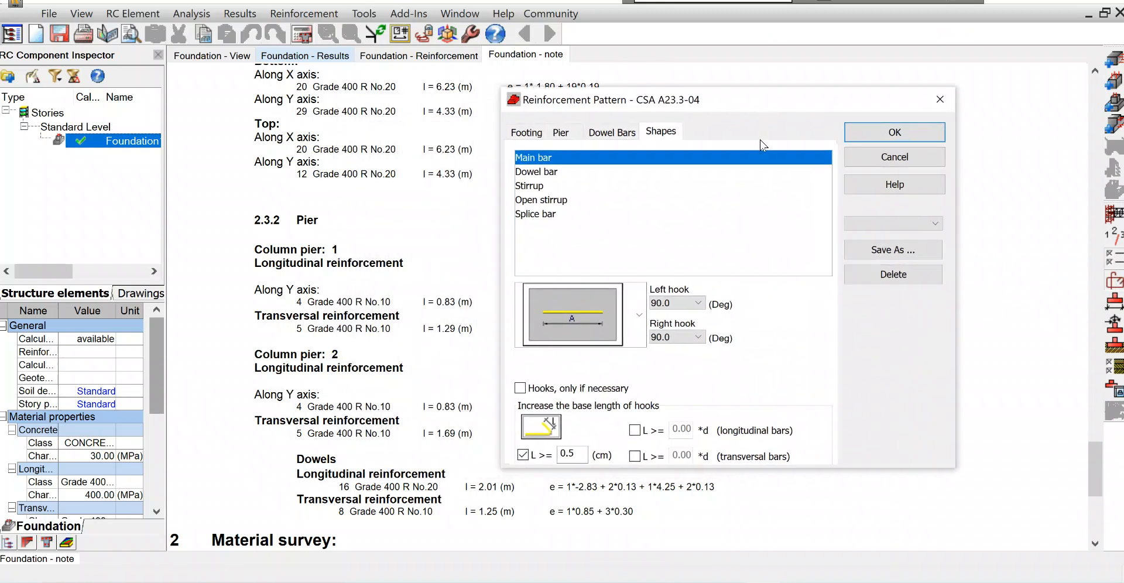
left_click(562, 133)
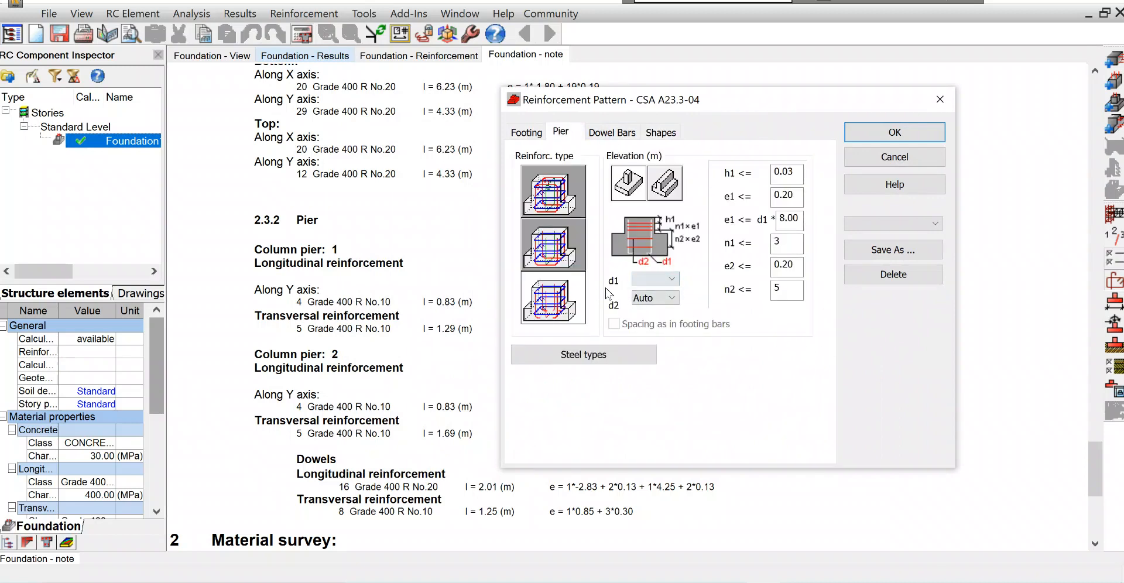
left_click(674, 280)
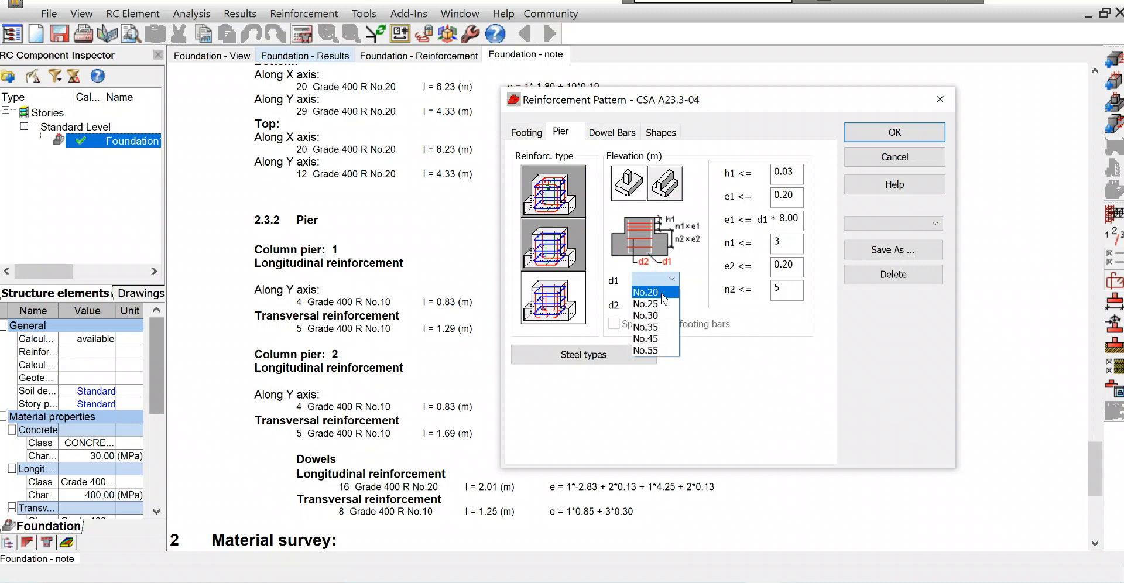
left_click(664, 295)
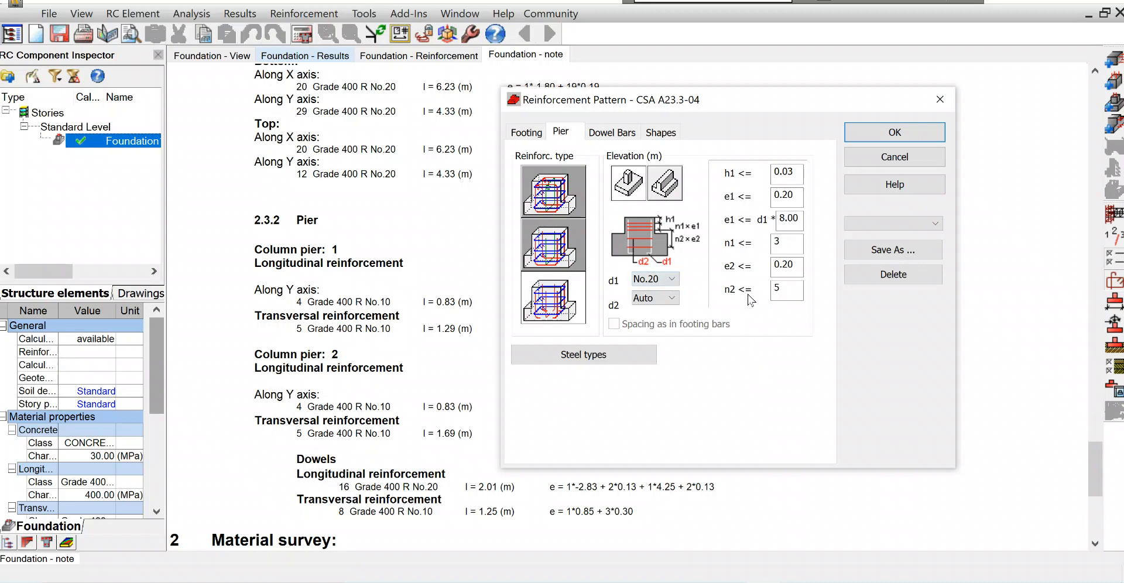
left_click(870, 137)
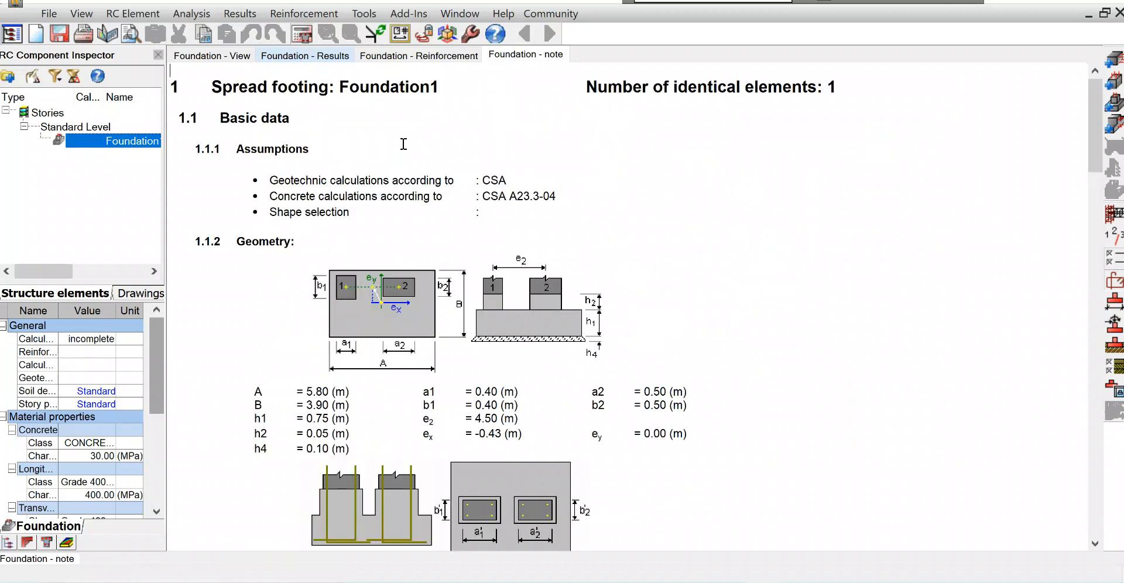
left_click(302, 36)
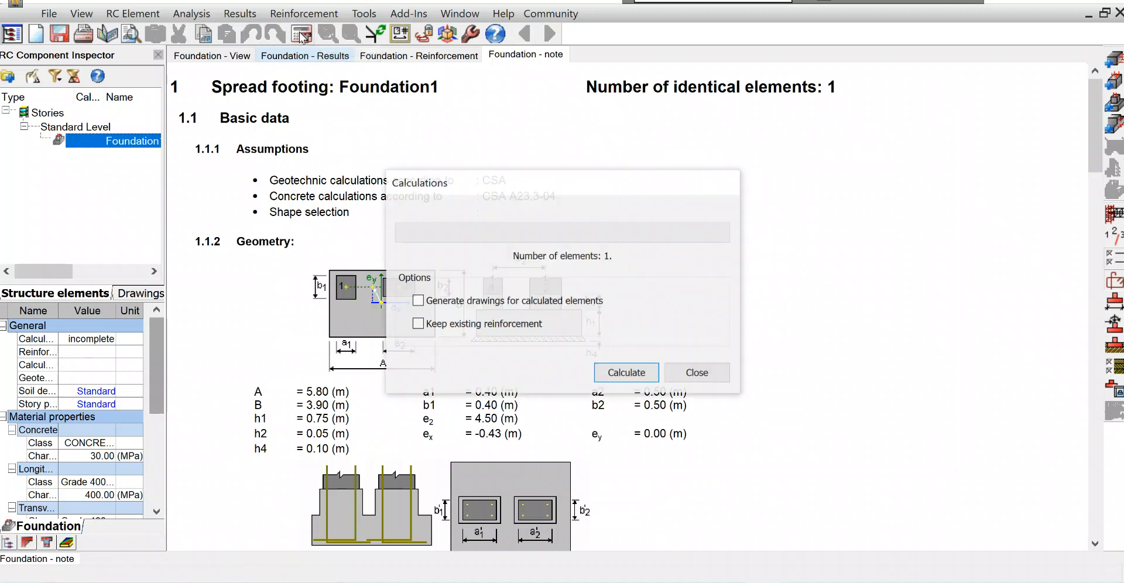
left_click(627, 373)
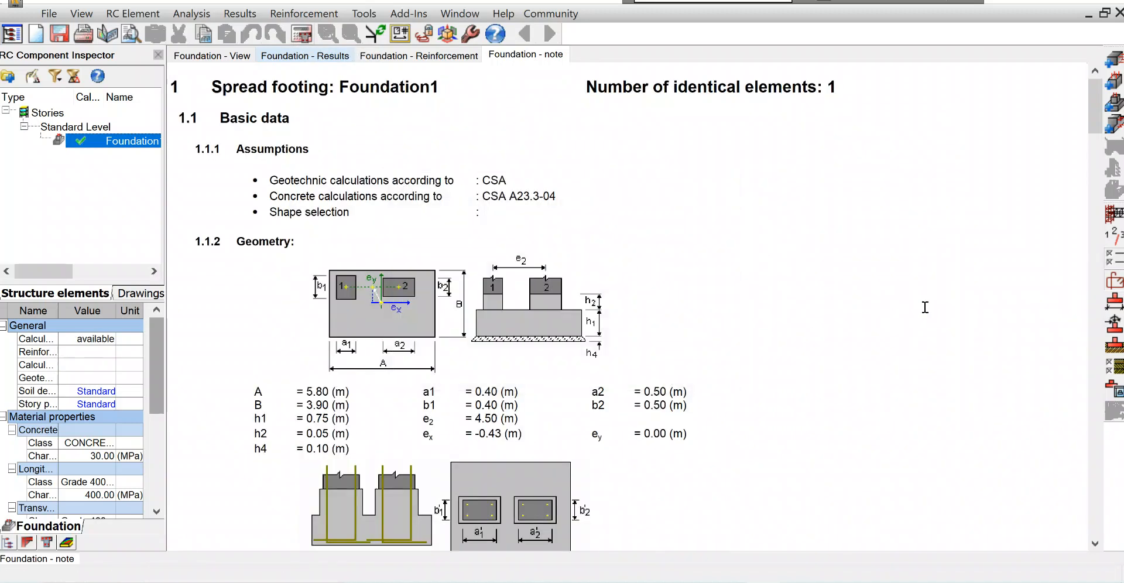
- Look through the recalculated note's loads, stability checks, punching analysis and required reinforcement for the spread footing
scroll(248, 296, "down", 20)
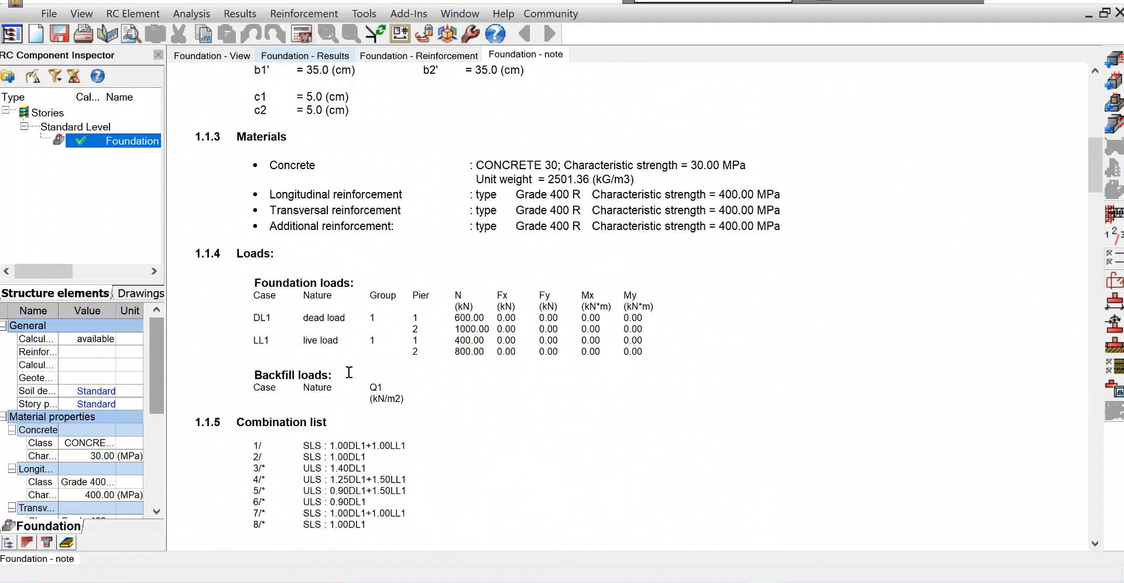
scroll(370, 380, "down", 15)
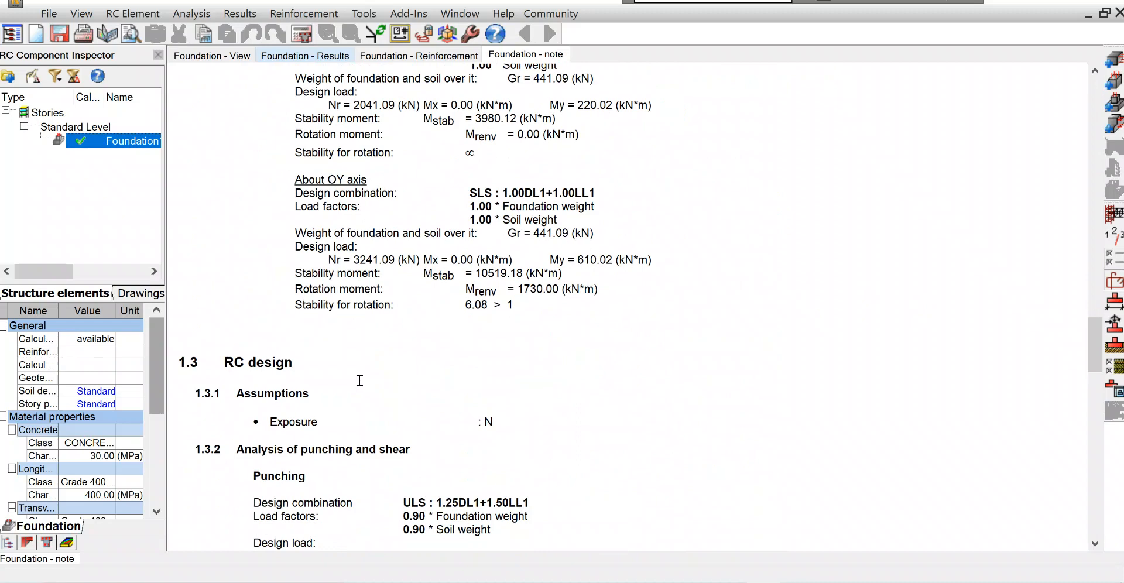
scroll(463, 358, "down", 10)
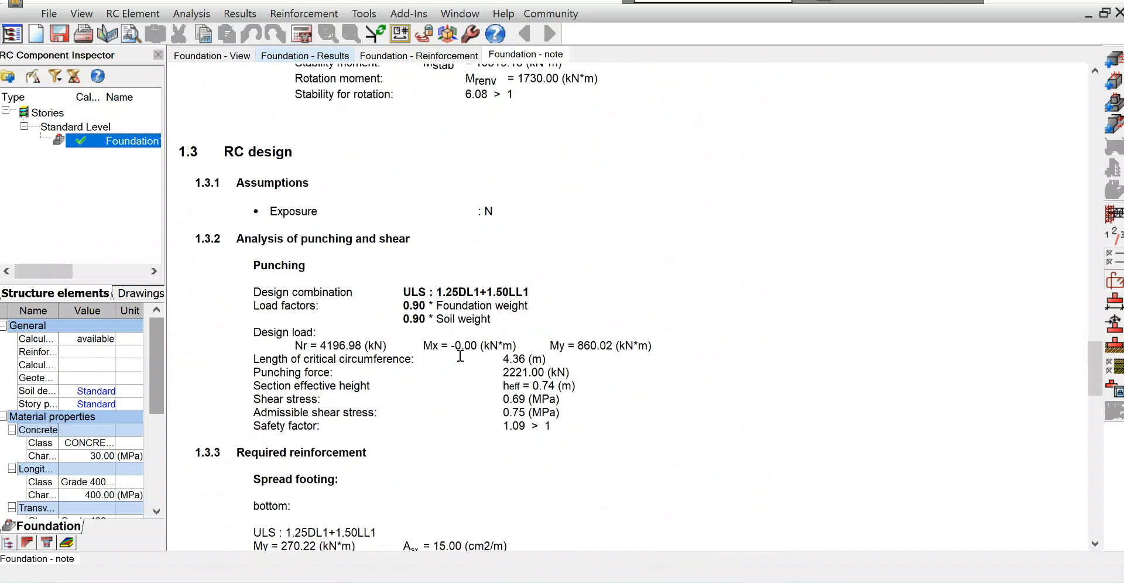
scroll(407, 369, "down", 6)
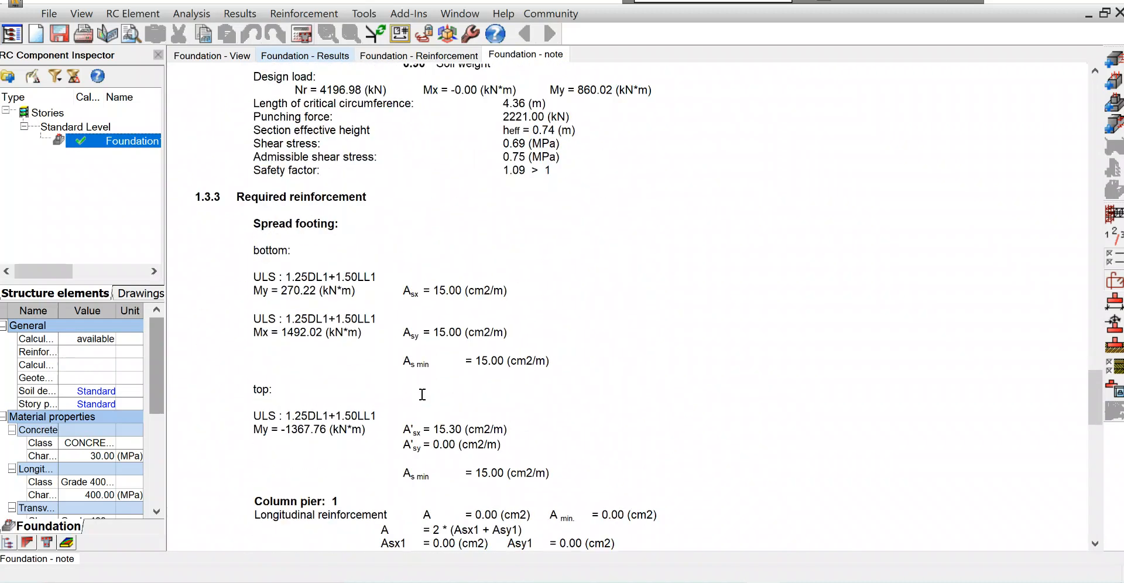
- Check the provided reinforcement for the spread footing, both column piers and the dowels, and return to the note's beginning
scroll(522, 395, "down", 5)
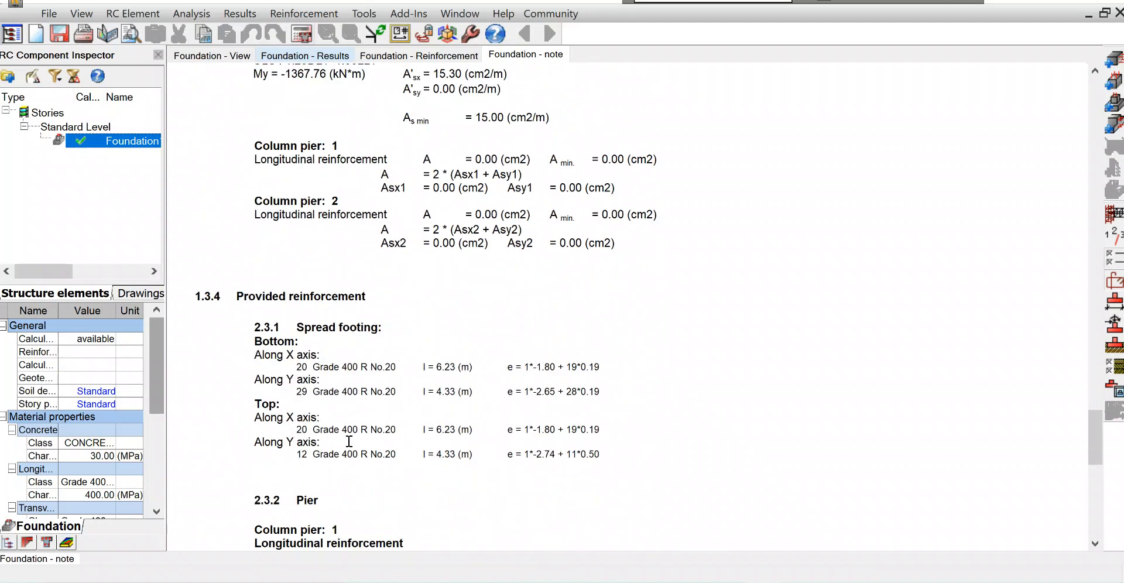
scroll(433, 379, "down", 3)
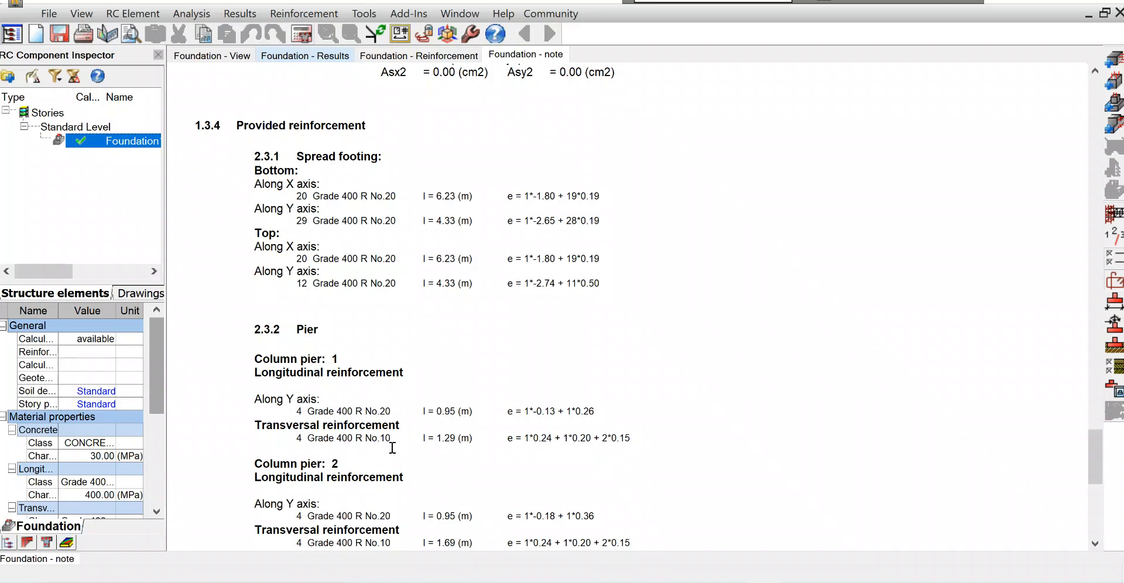
scroll(400, 440, "down", 3)
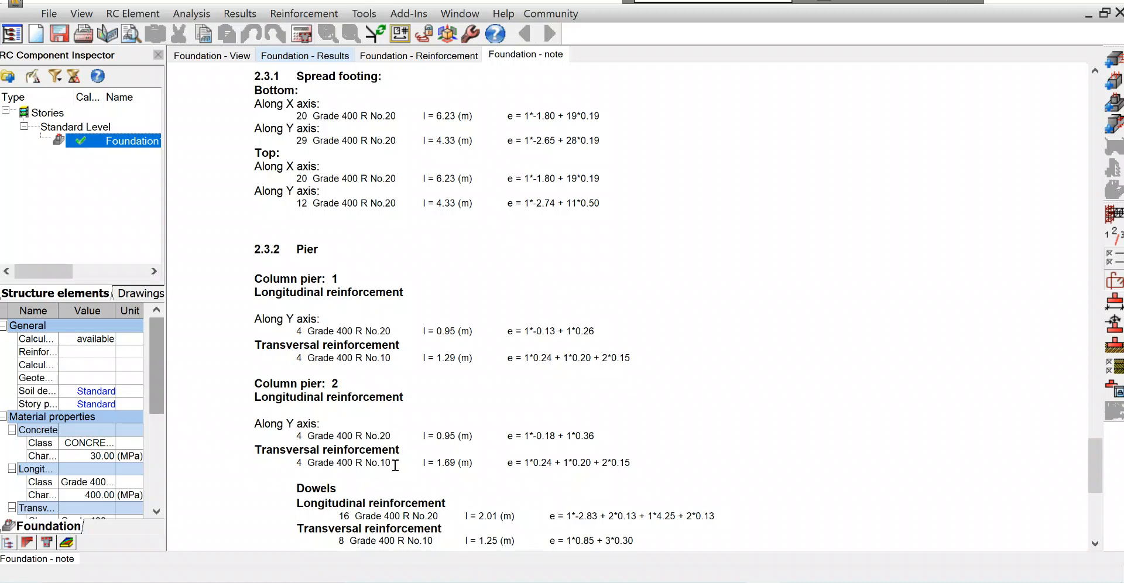
scroll(404, 433, "down", 3)
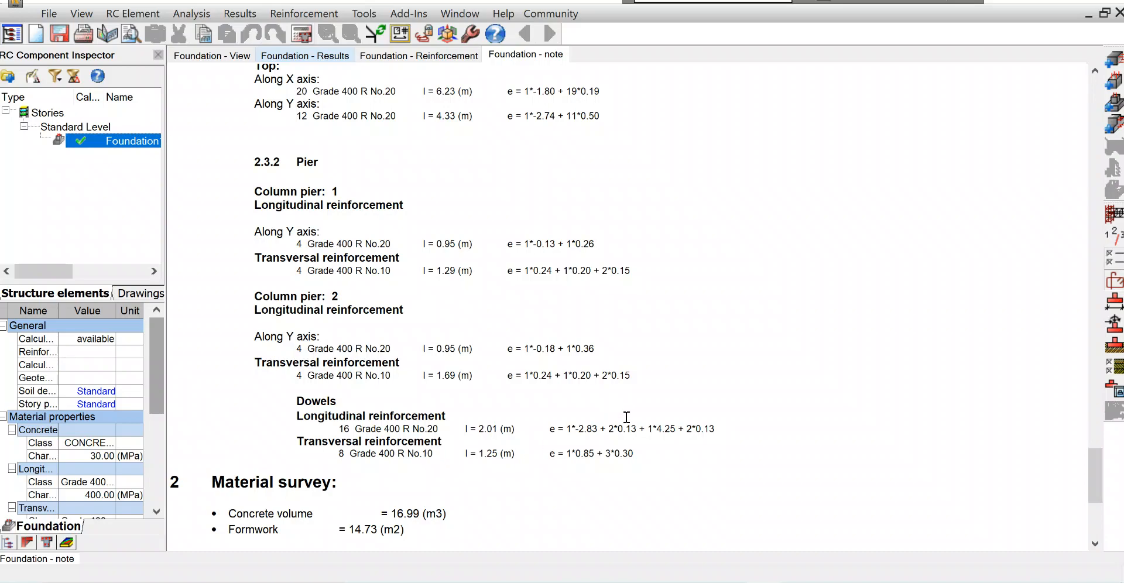
scroll(589, 416, "up", 15)
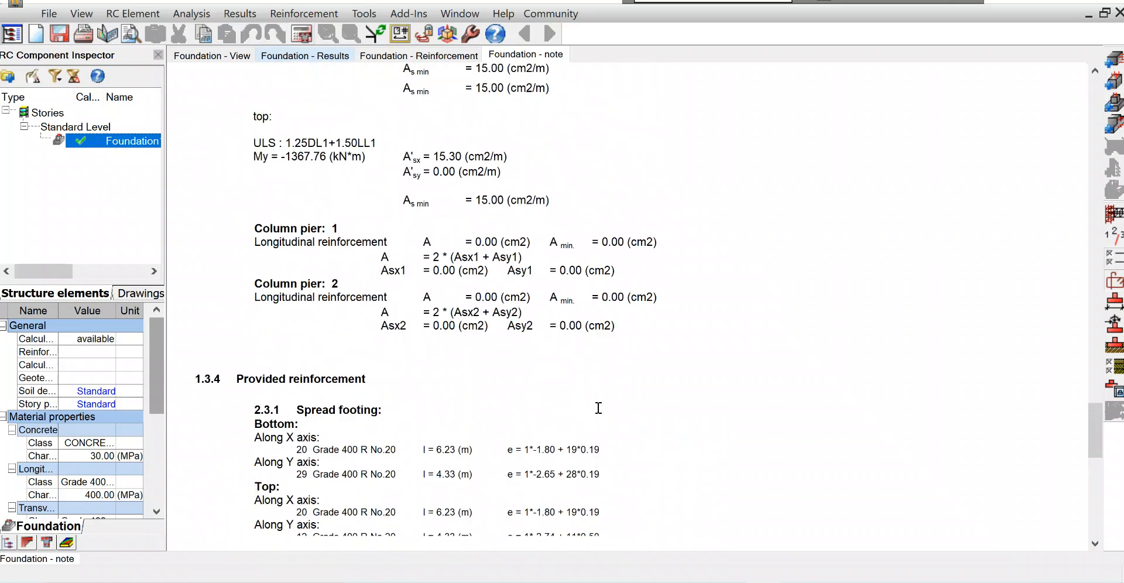
scroll(601, 407, "up", 15)
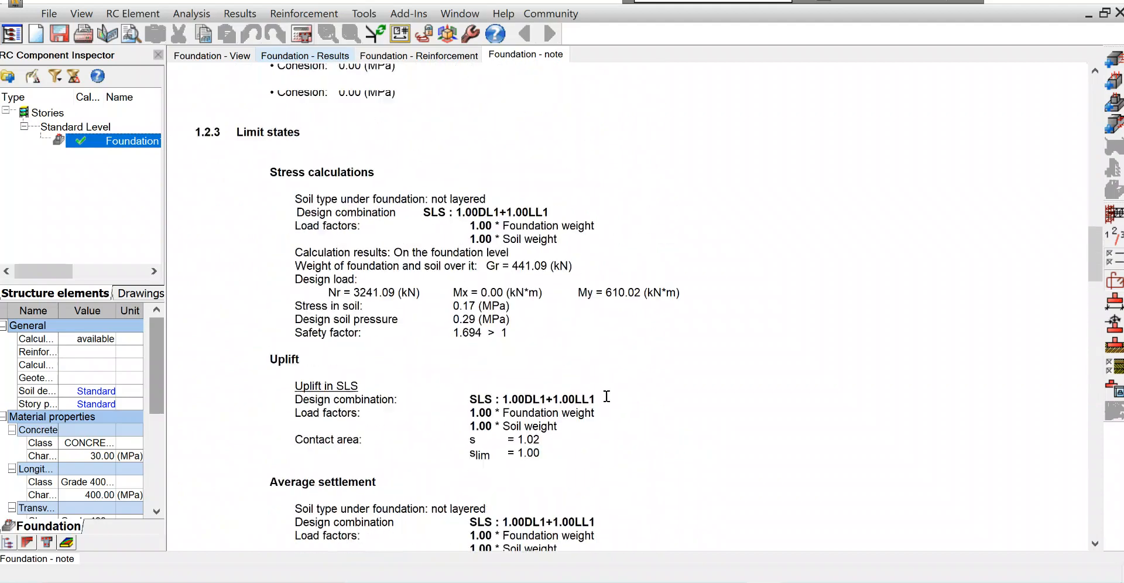
scroll(609, 388, "up", 5)
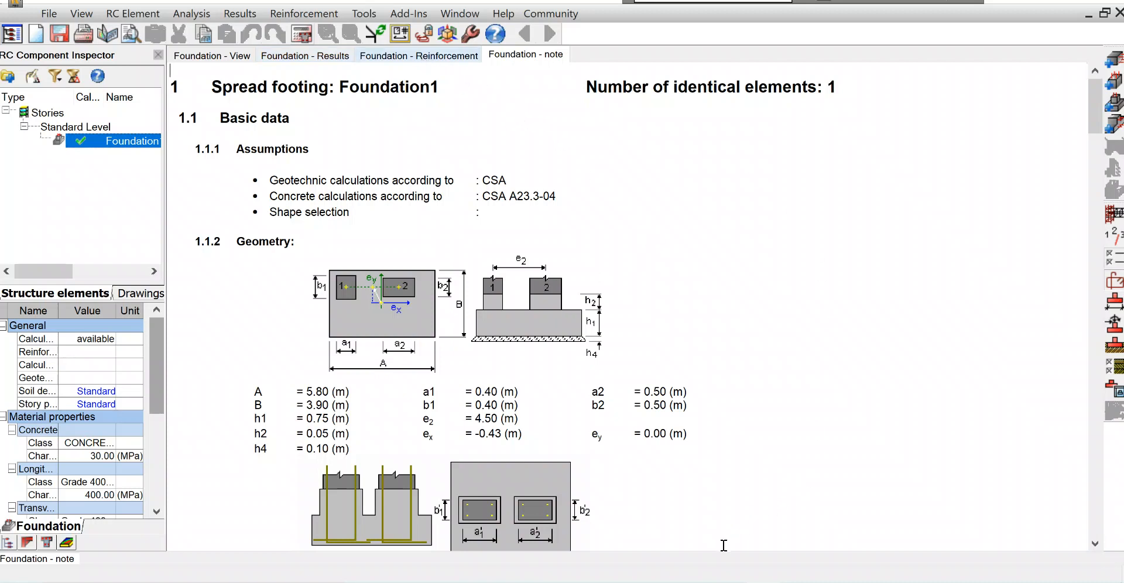
- Switch to the combined footing PDF and review its thickness design, closing requirements and footing size pages back to the title page
key("alt+Tab")
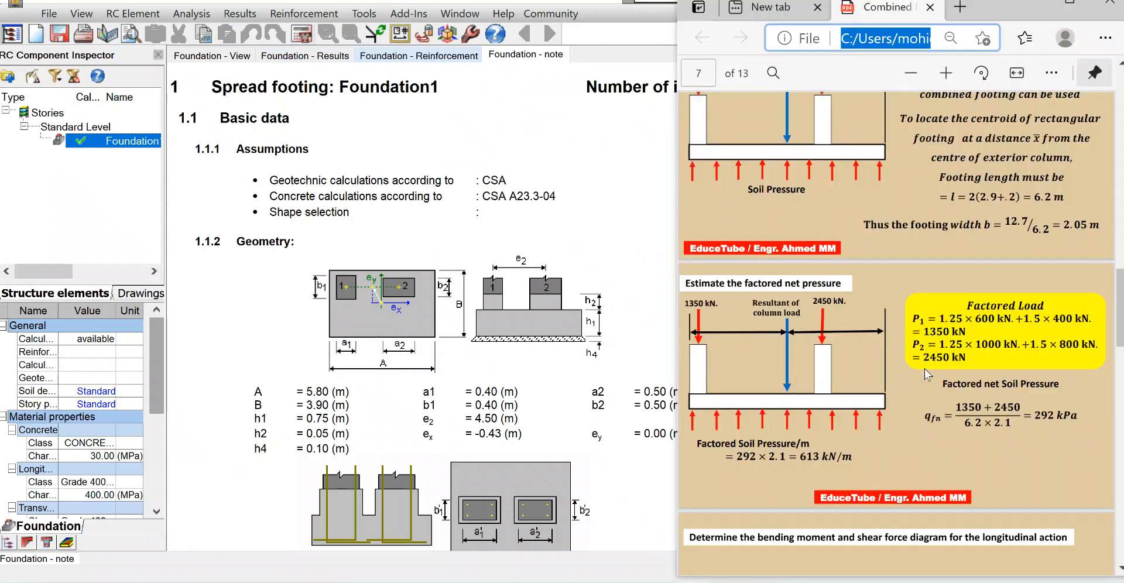
scroll(904, 368, "down", 10)
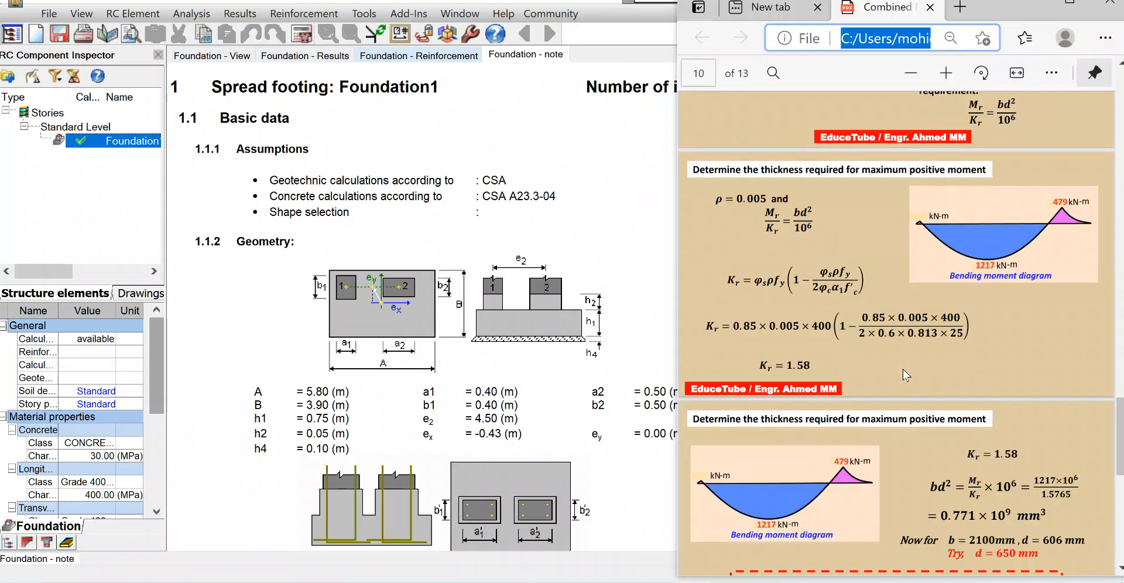
scroll(903, 368, "down", 5)
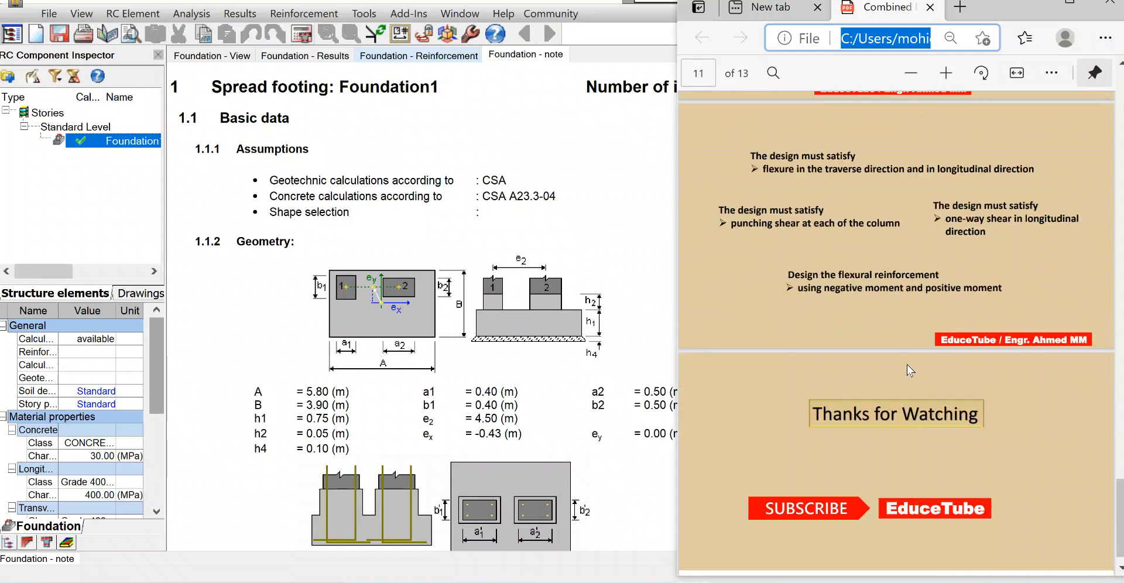
scroll(891, 363, "up", 20)
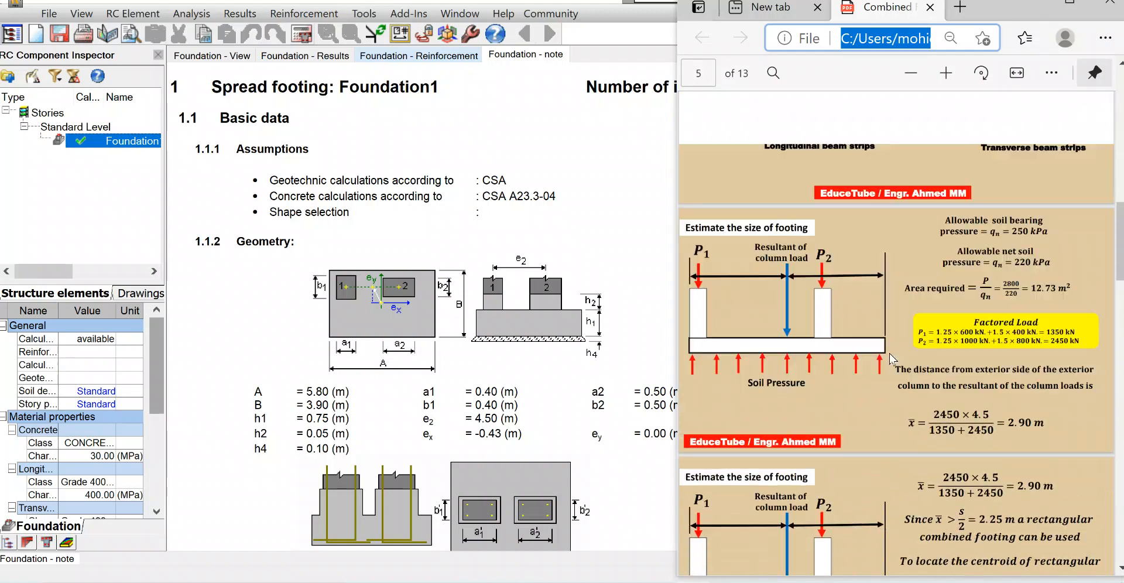
scroll(890, 351, "up", 15)
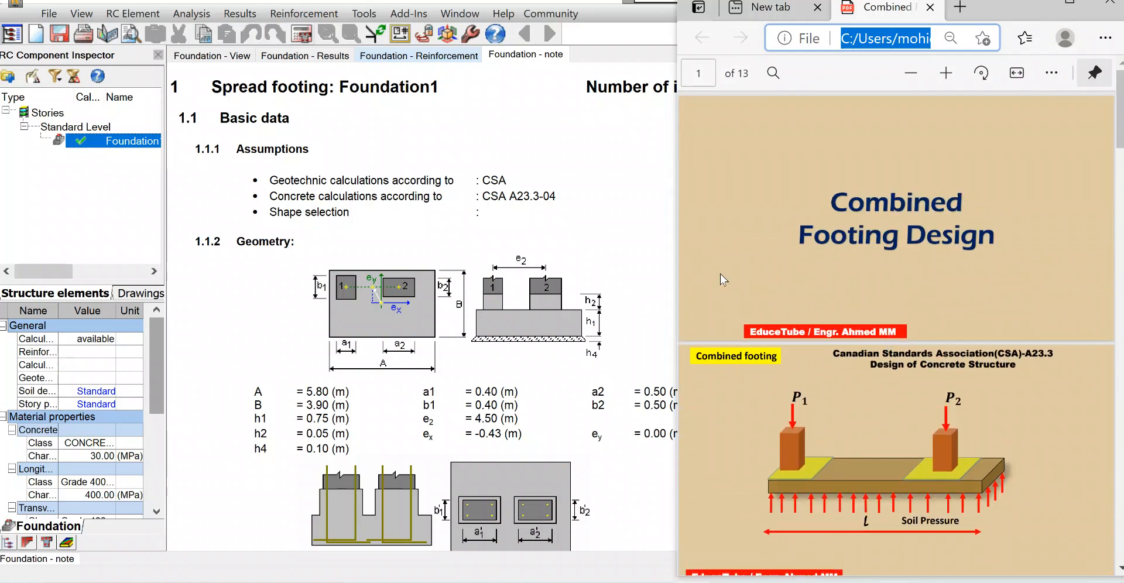
- Show the foundation's reinforcement view, close the Reinforcing Bars panel and inspect the bars in the front elevation
left_click(445, 57)
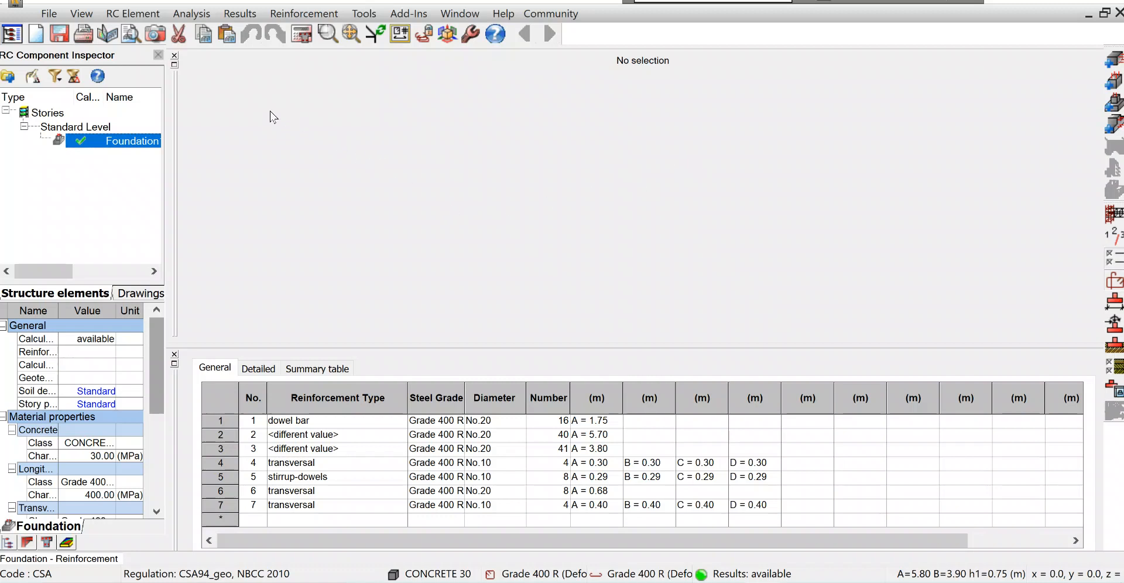
left_click(176, 67)
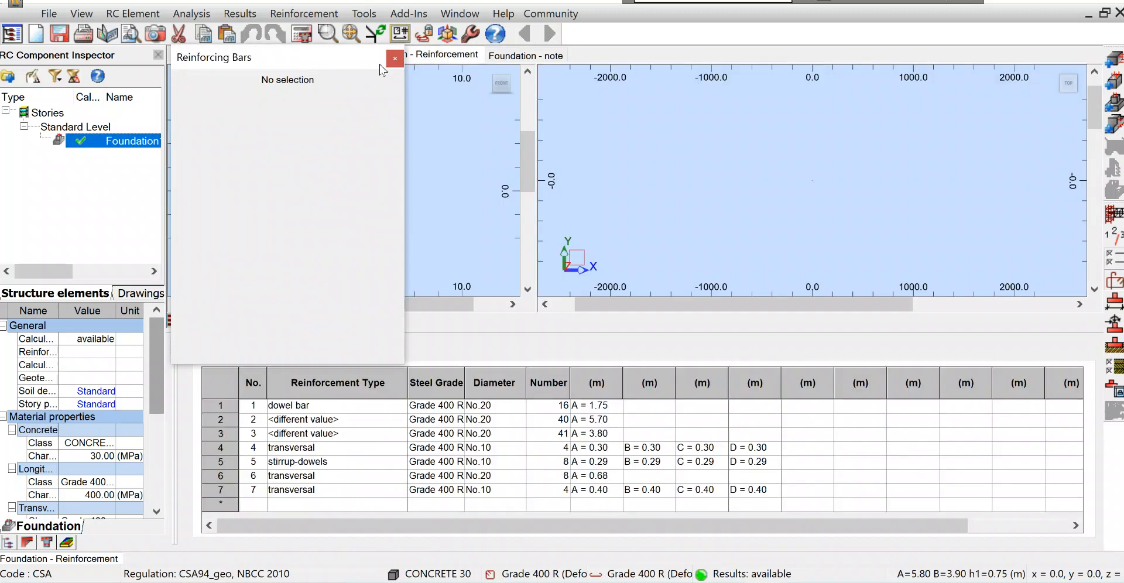
left_click(394, 58)
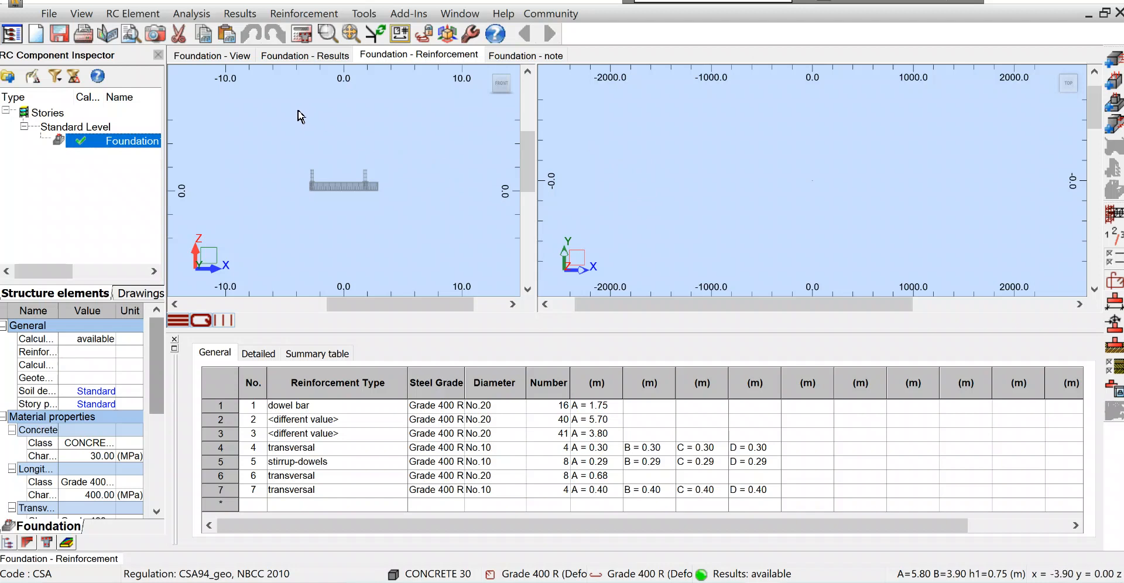
scroll(345, 176, "up", 3)
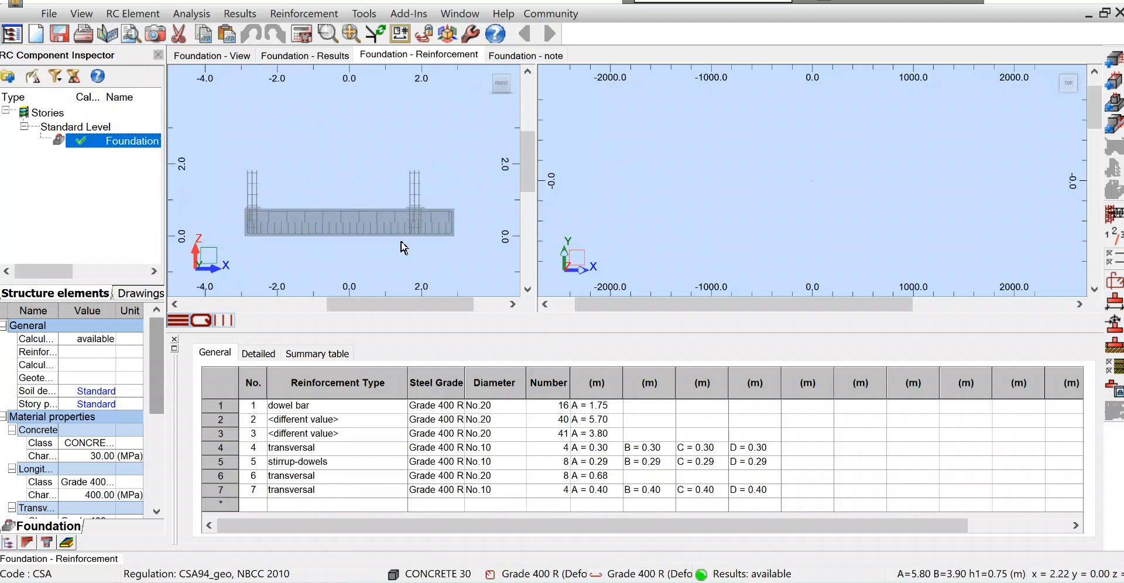
scroll(374, 240, "up", 1)
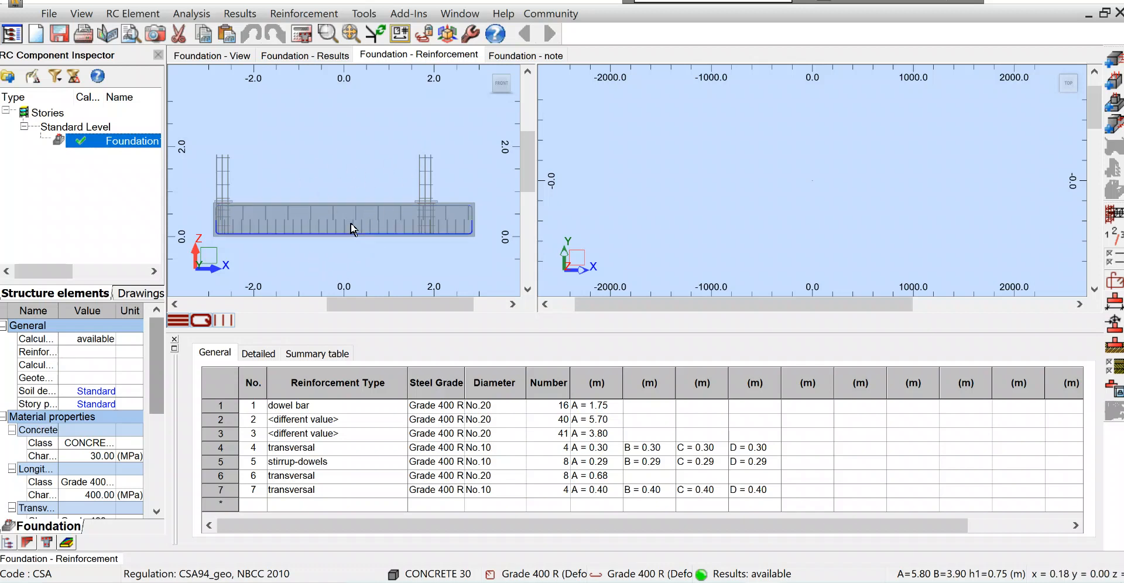
scroll(371, 222, "up", 1)
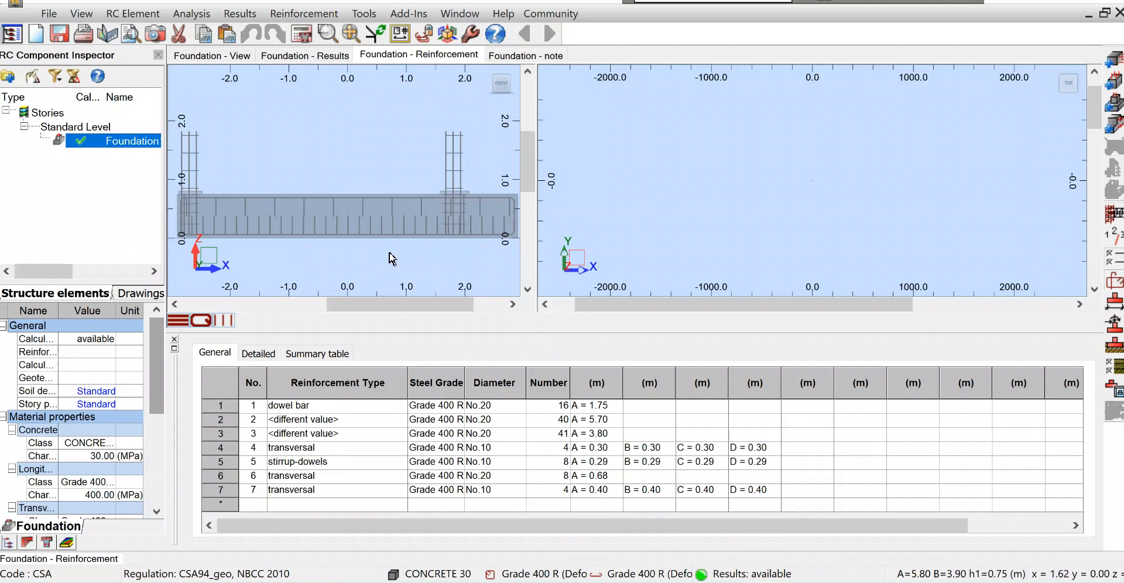
scroll(344, 227, "down", 1)
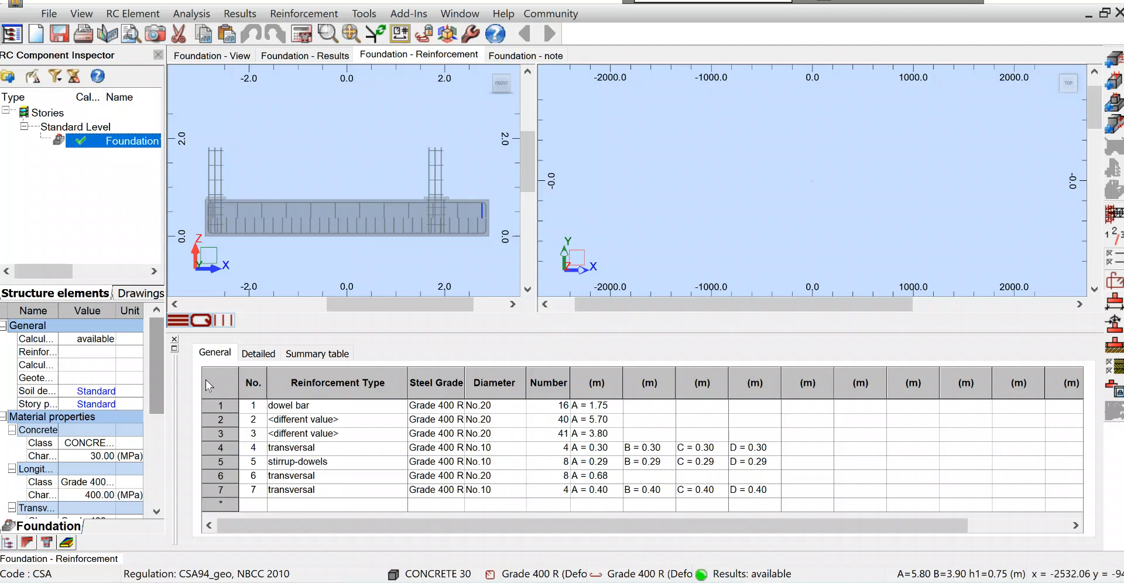
- Close the reinforcement table and turn the plan view into a 3D view of the footing and pier bars
left_click(175, 345)
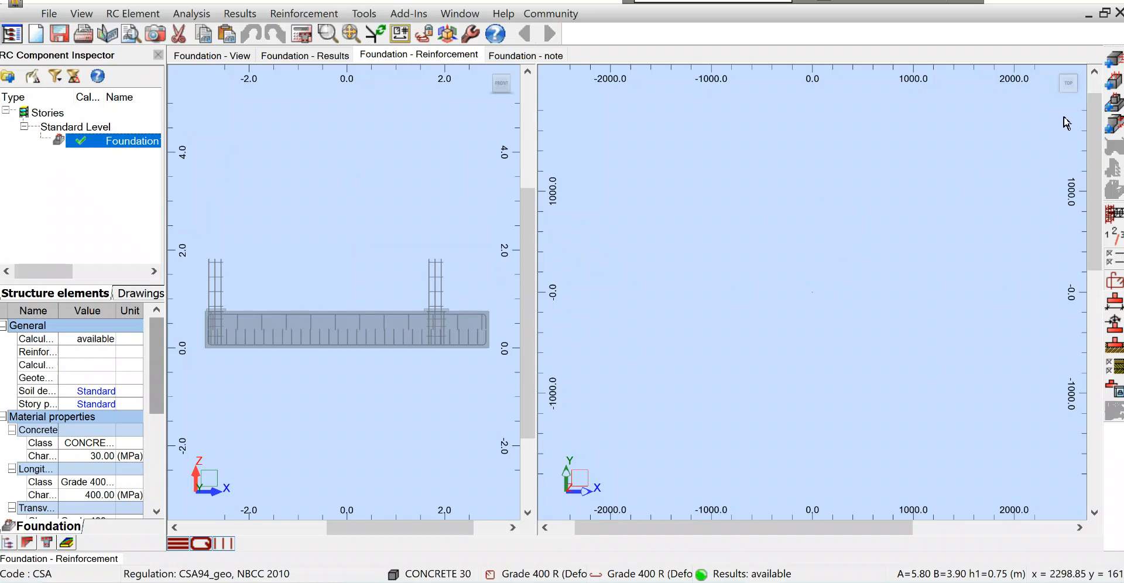
left_click(1055, 73)
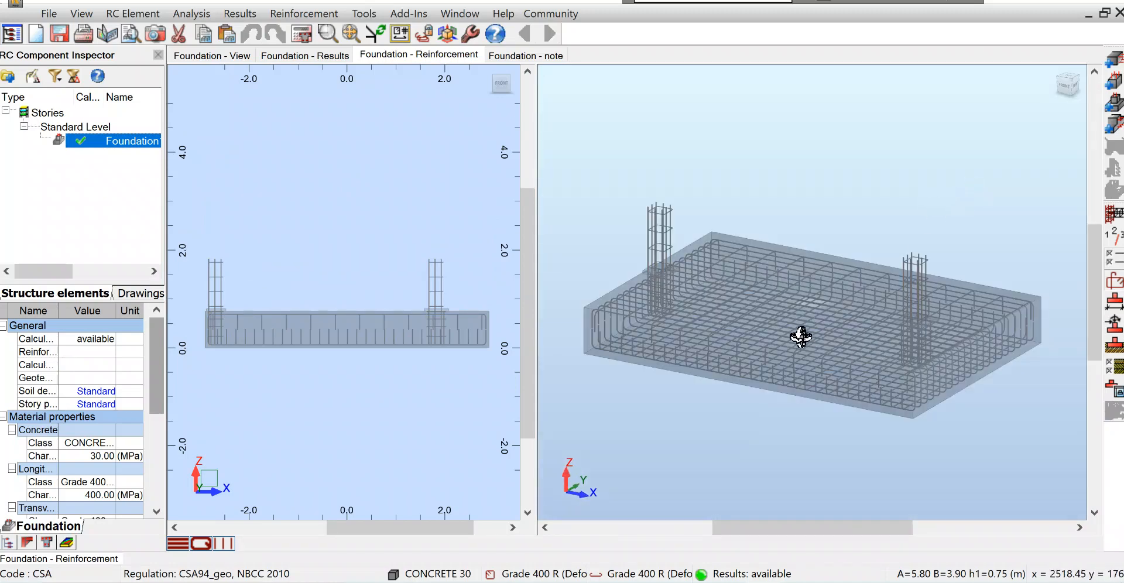
scroll(806, 267, "up", 2)
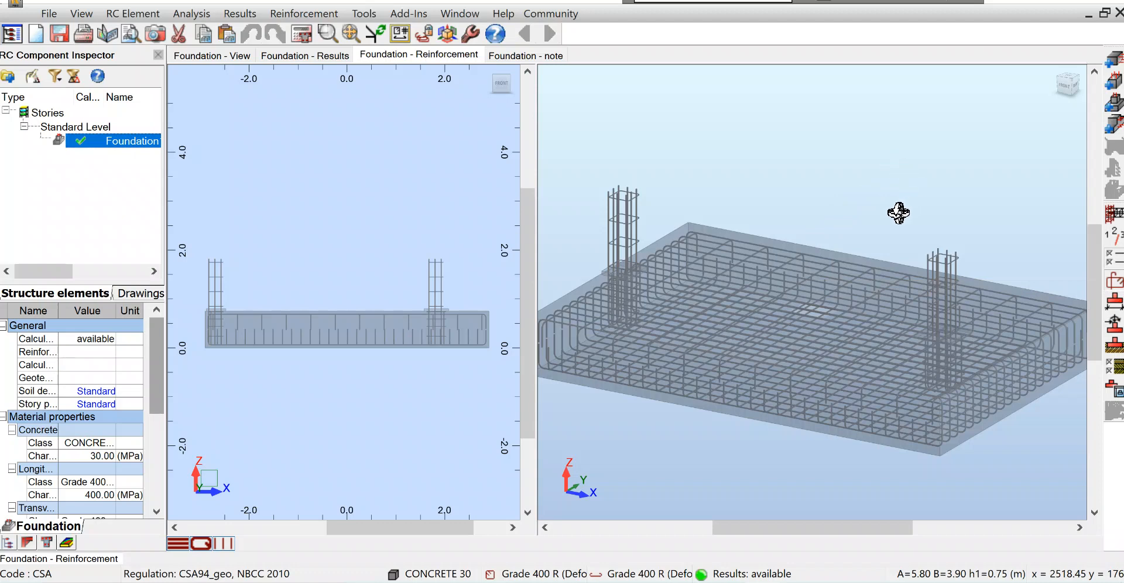
- Examine the 3D reinforcement up close and as a whole, including the footing's bent edge bars, bottom mesh and both column pier cages
scroll(890, 211, "down", 1)
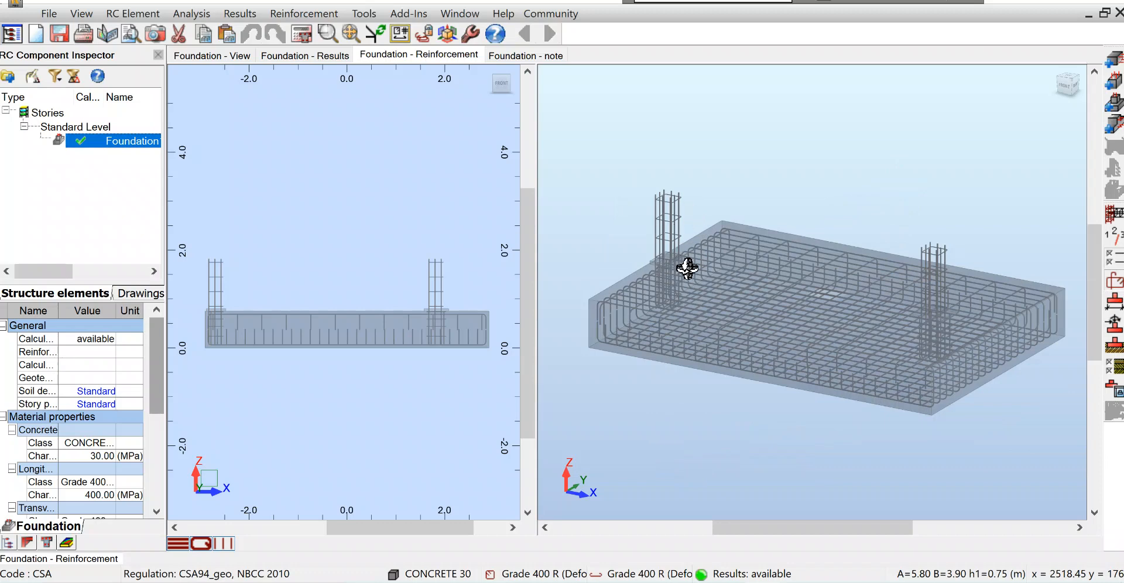
scroll(640, 311, "up", 3)
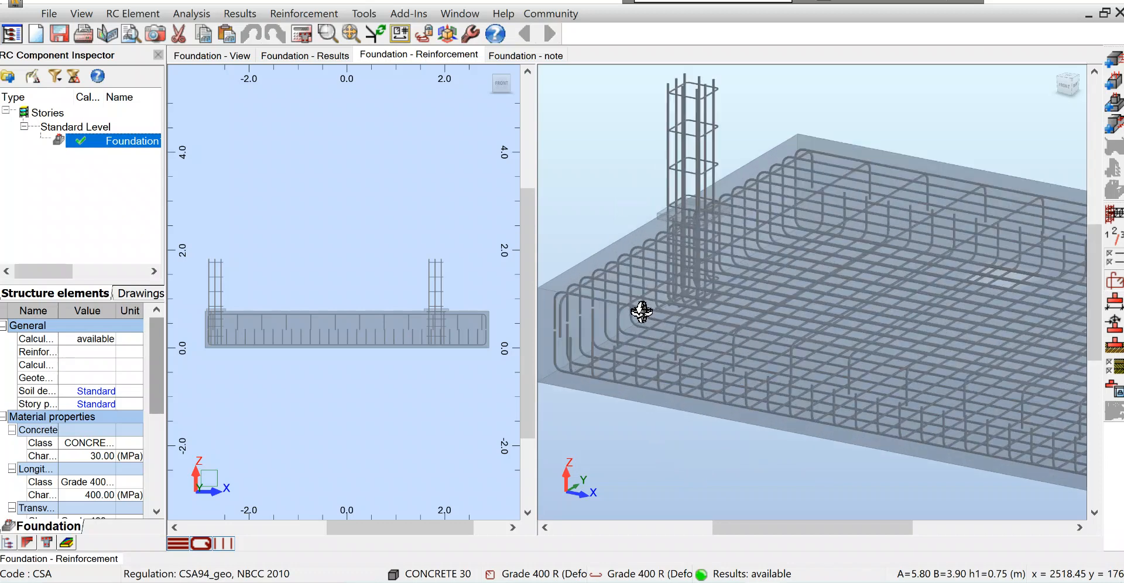
scroll(624, 327, "up", 2)
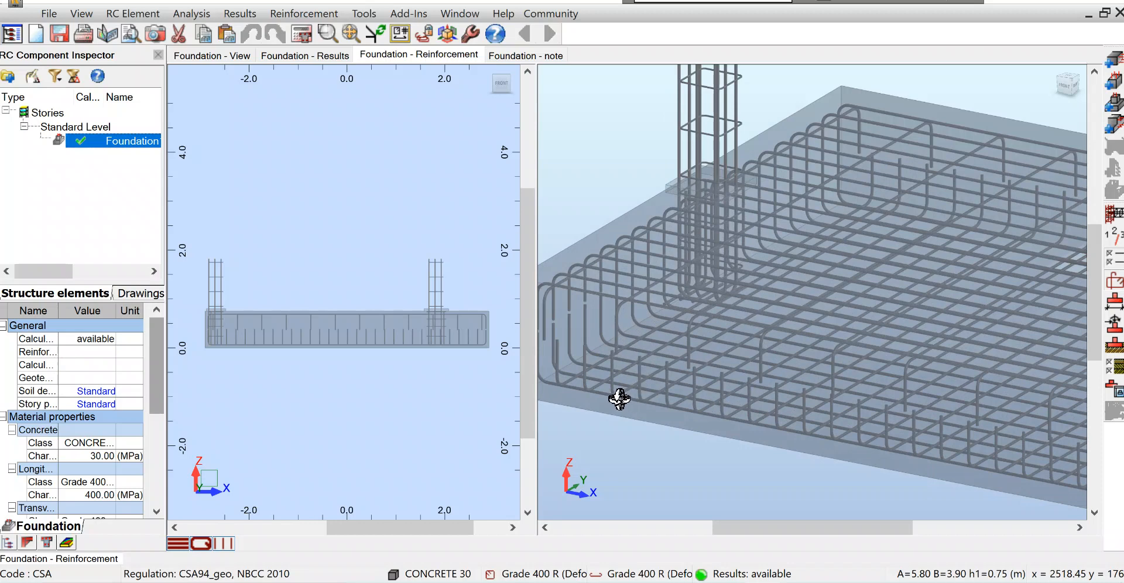
scroll(618, 394, "up", 1)
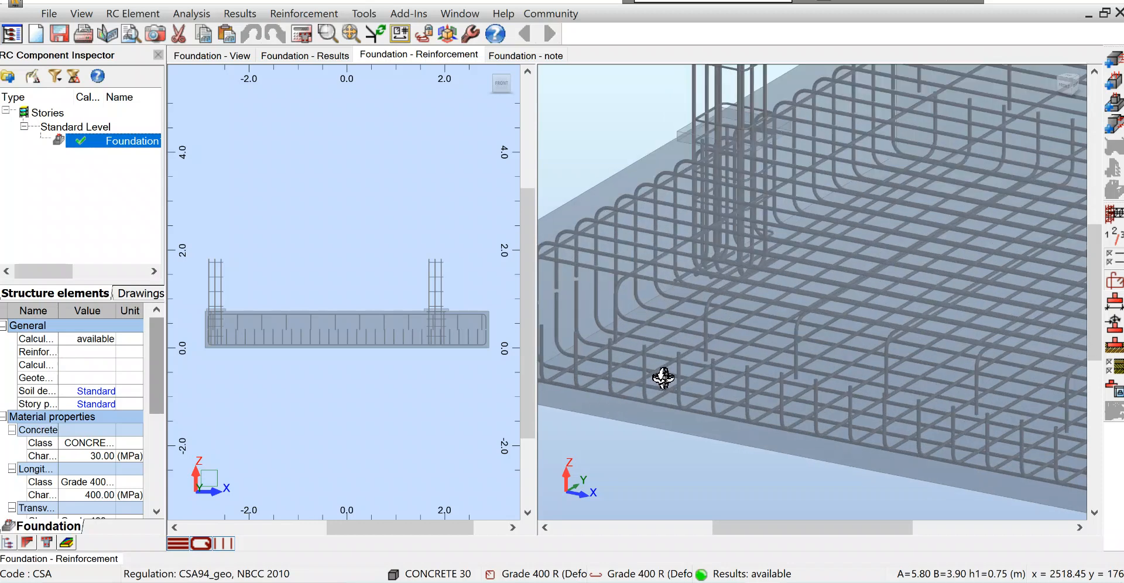
scroll(662, 378, "down", 2)
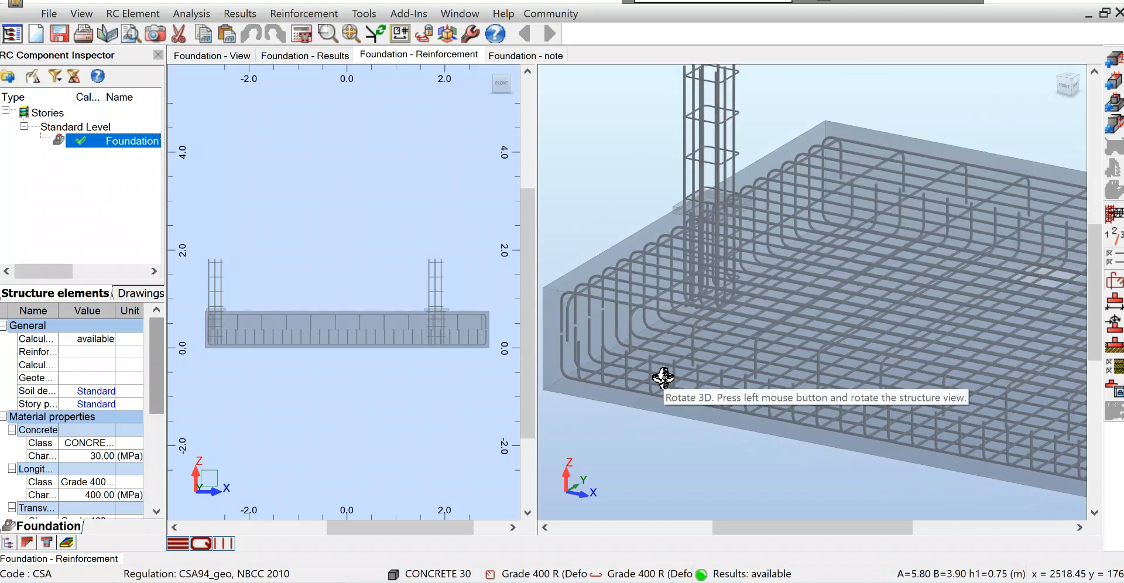
scroll(657, 352, "down", 3)
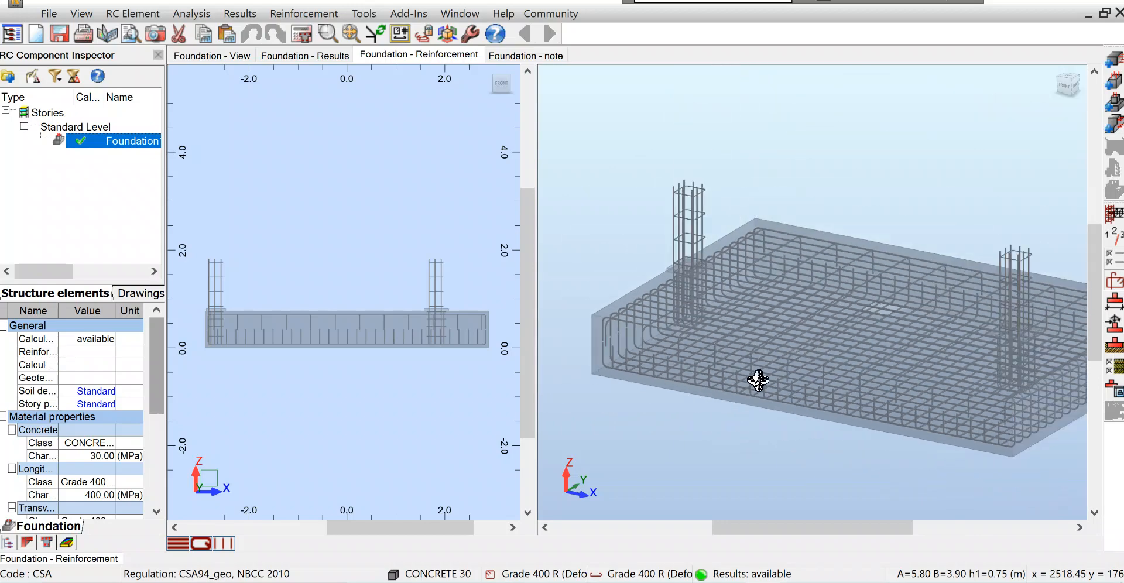
scroll(703, 366, "up", 3)
scroll(633, 314, "up", 2)
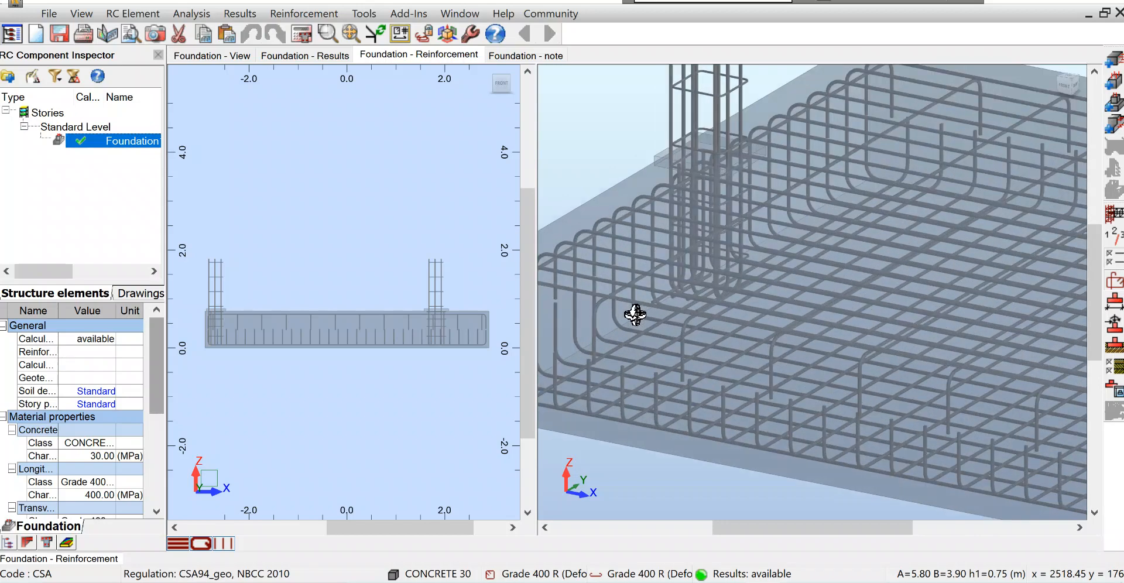
scroll(678, 321, "down", 1)
scroll(678, 320, "down", 1)
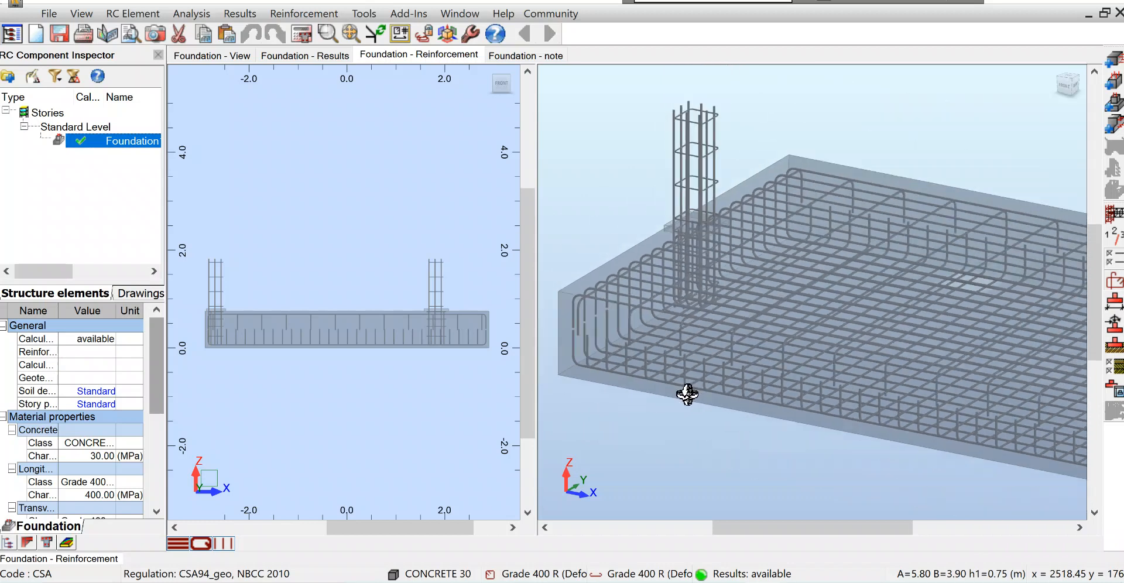
scroll(709, 351, "down", 1)
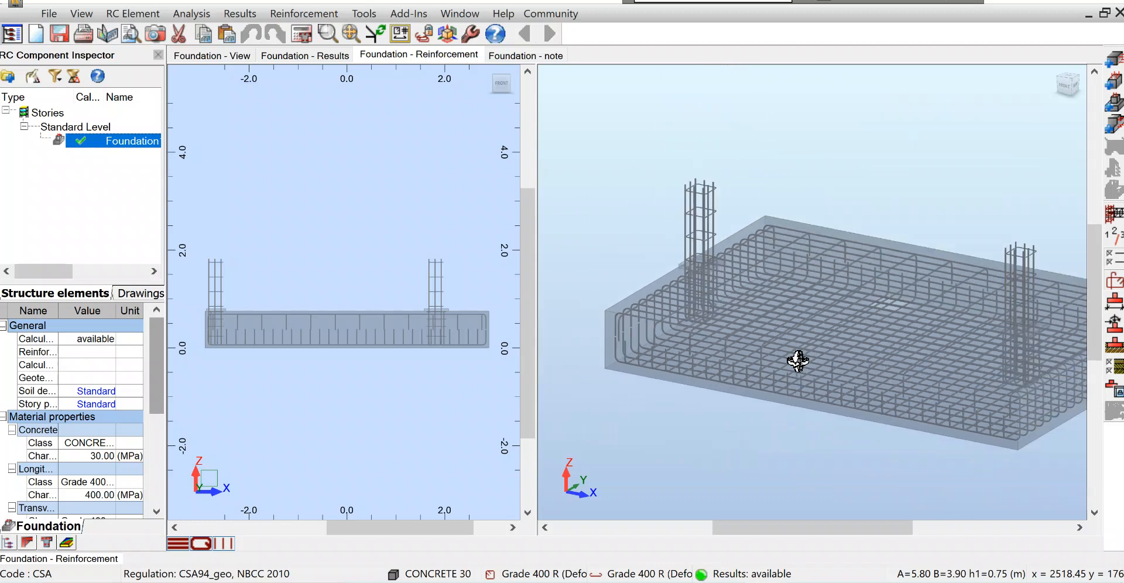
scroll(717, 279, "down", 1)
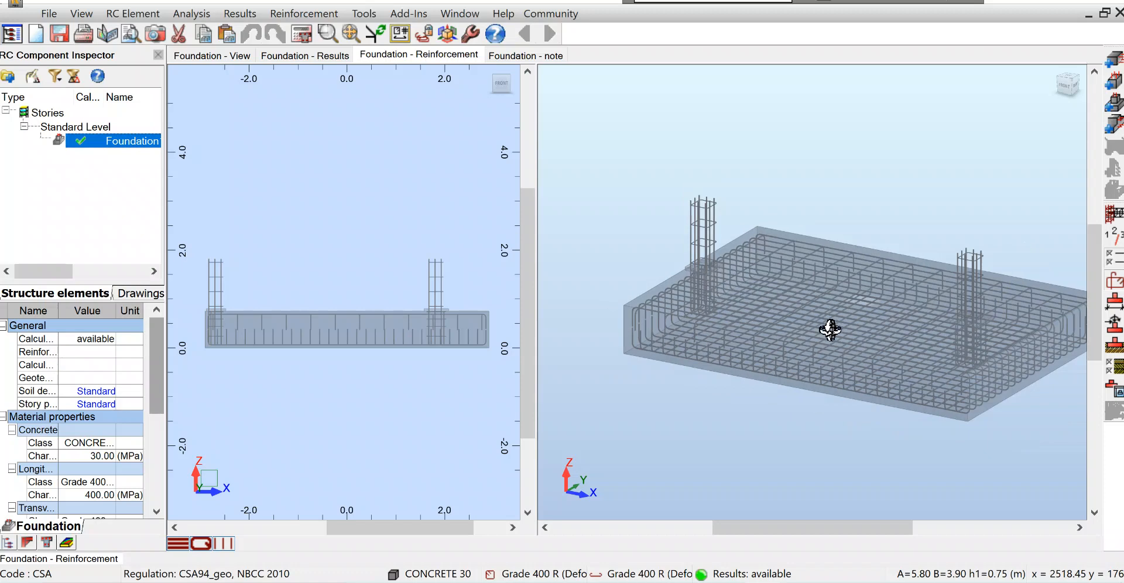
scroll(876, 371, "down", 1)
scroll(1011, 420, "up", 2)
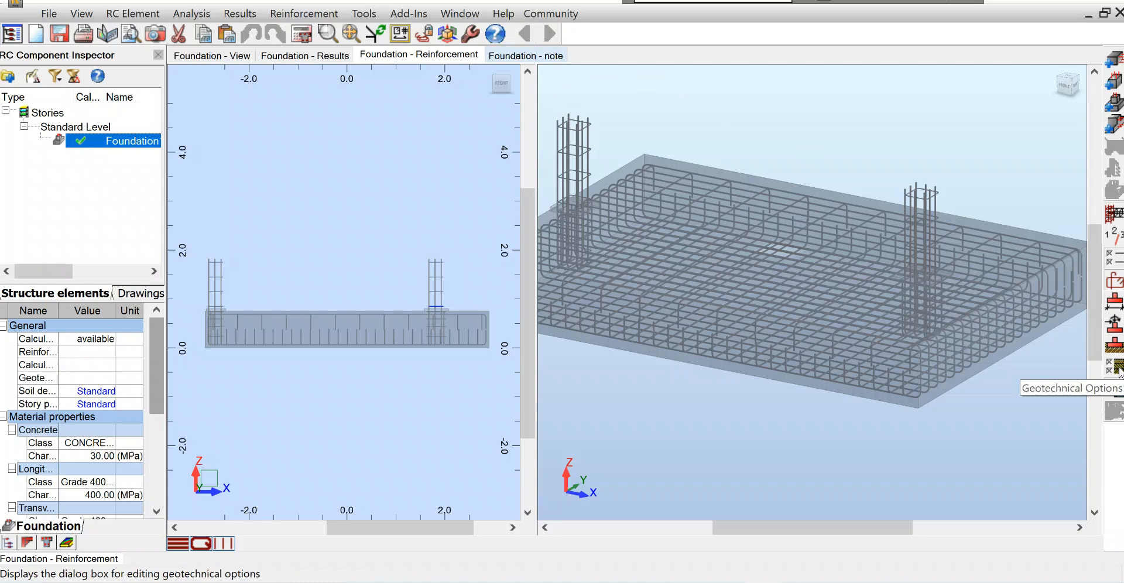
scroll(843, 343, "up", 1)
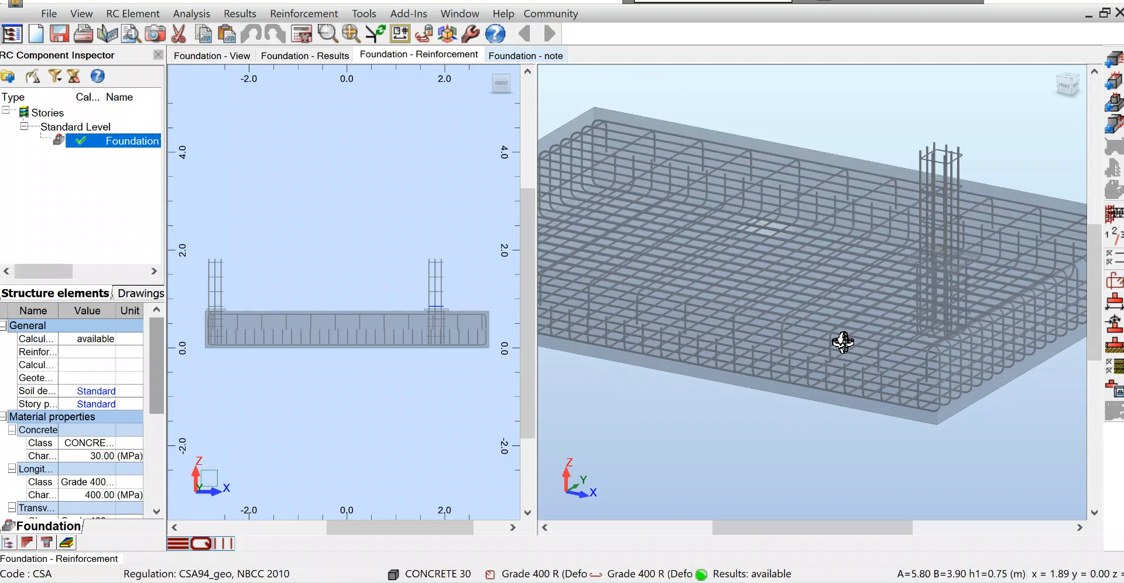
- Generate the foundation's reinforcement drawing, review its plan, X-X and Y-Y sections and bar schedule, and select the sheet
left_click(1117, 391)
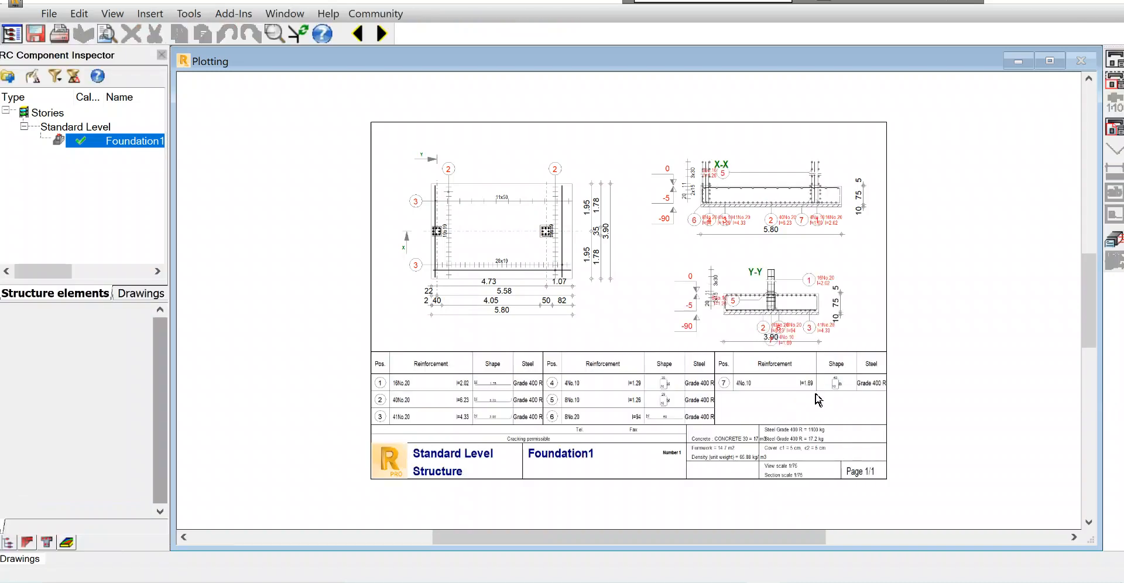
scroll(736, 394, "up", 2)
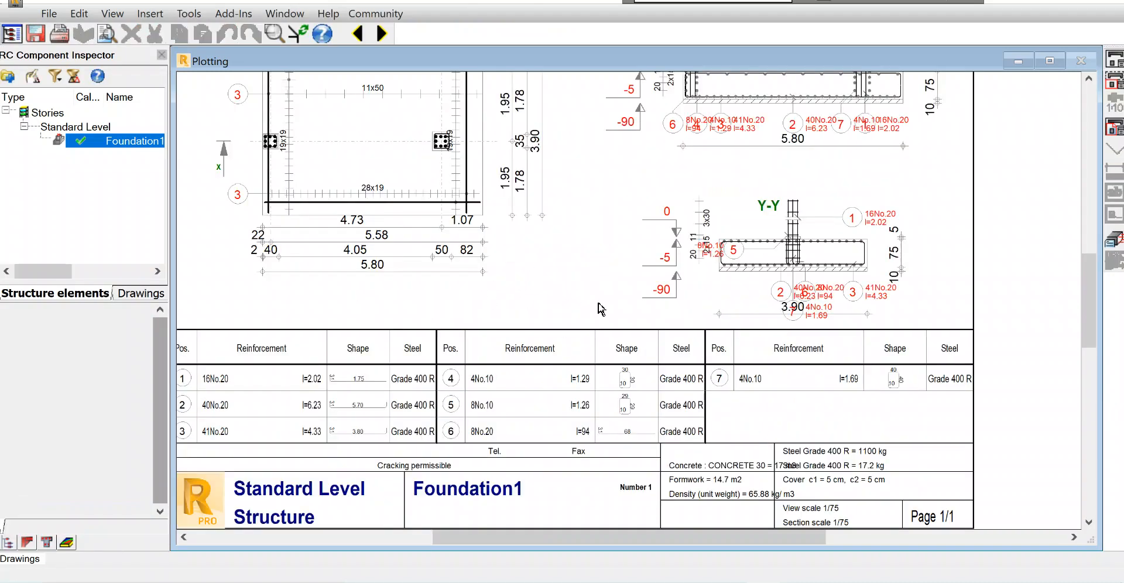
scroll(599, 308, "down", 2)
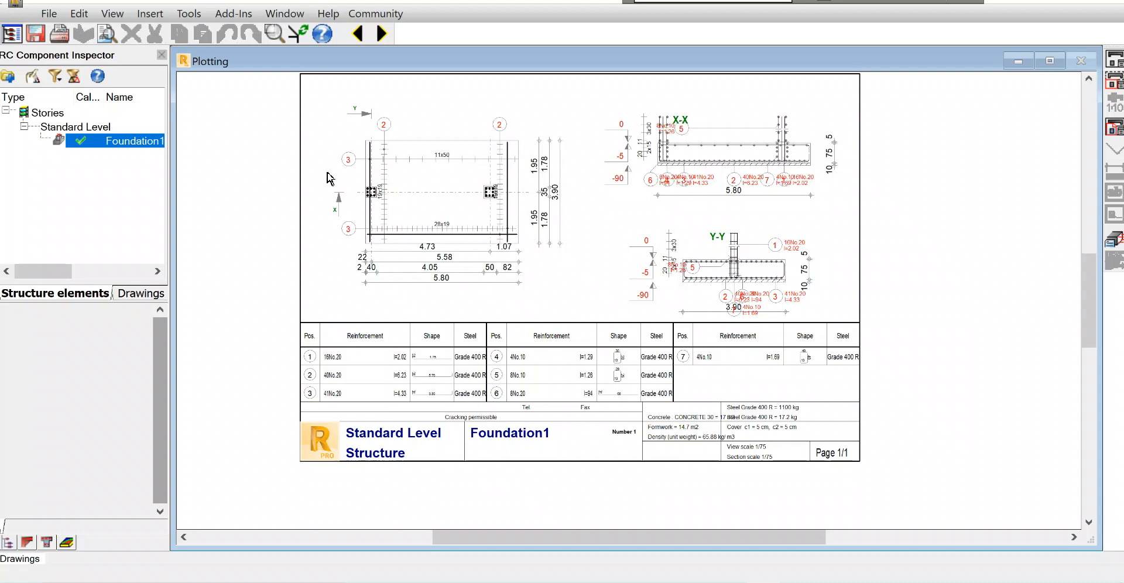
scroll(305, 176, "up", 1)
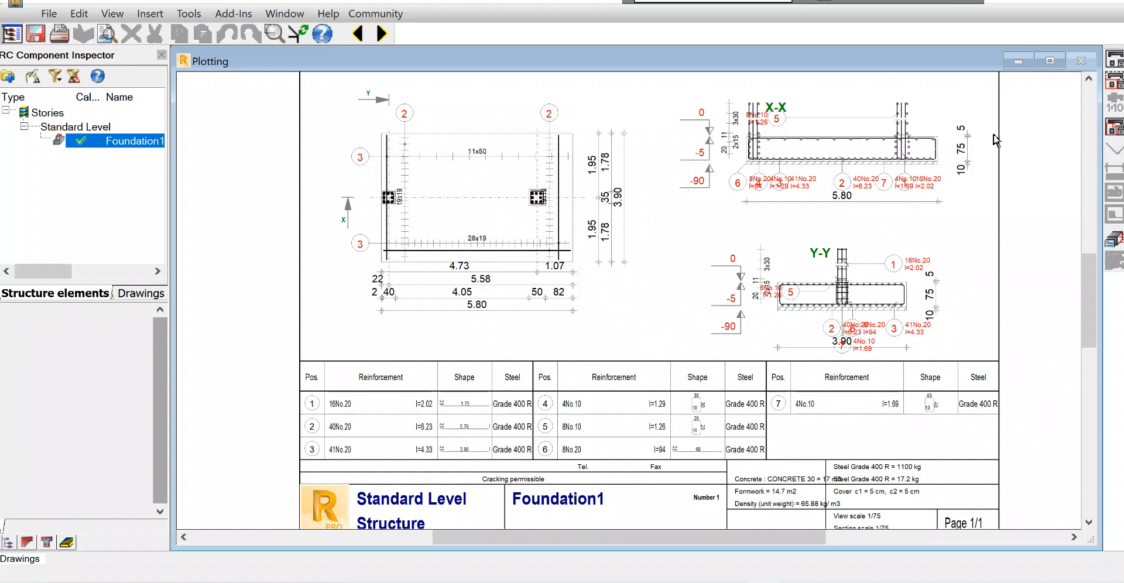
left_click(443, 215)
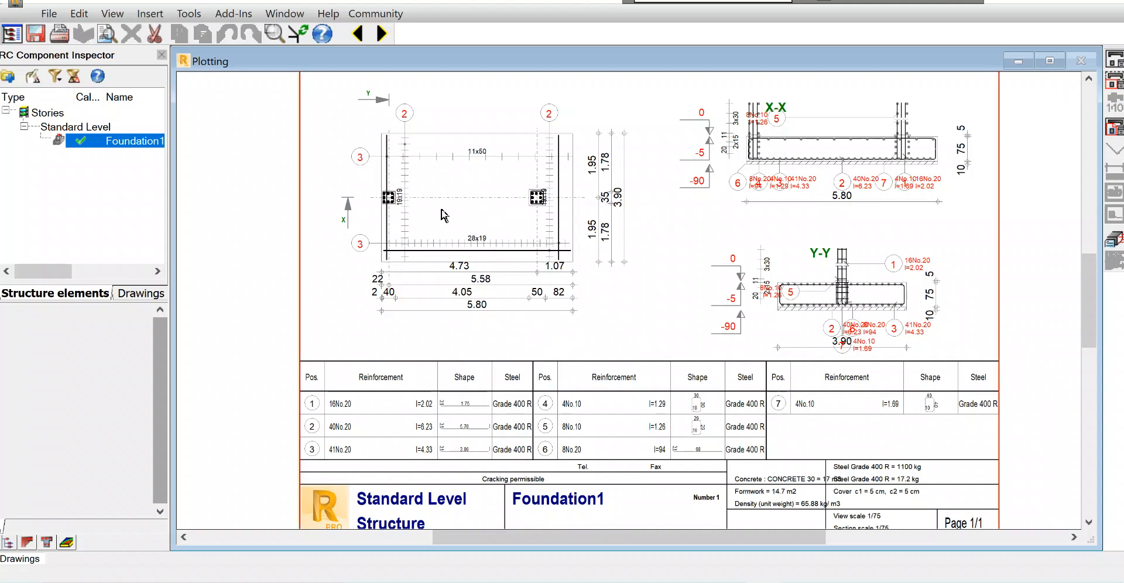